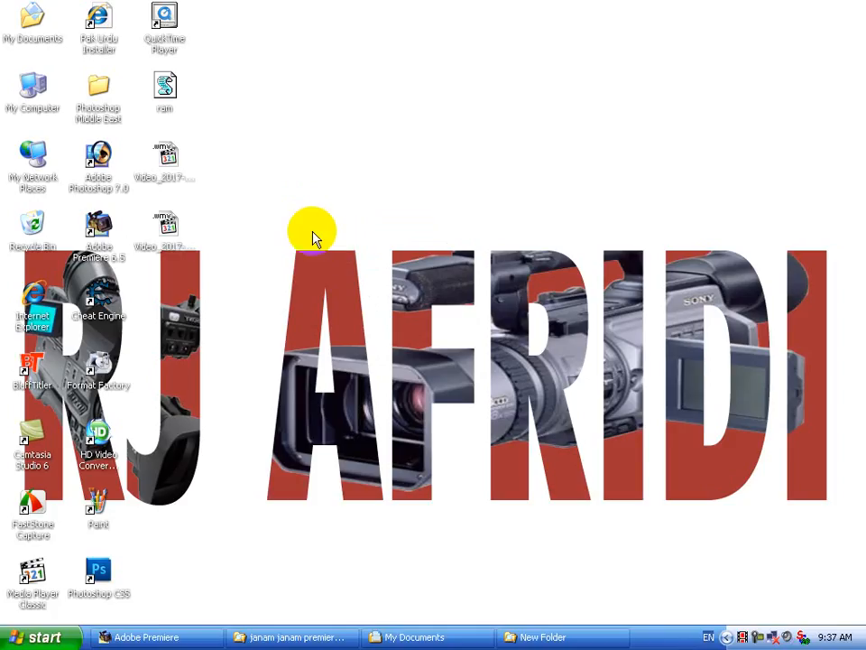
{"action": "right_click", "coordinate": [314, 232]}
{"action": "left_click", "coordinate": [339, 260]}
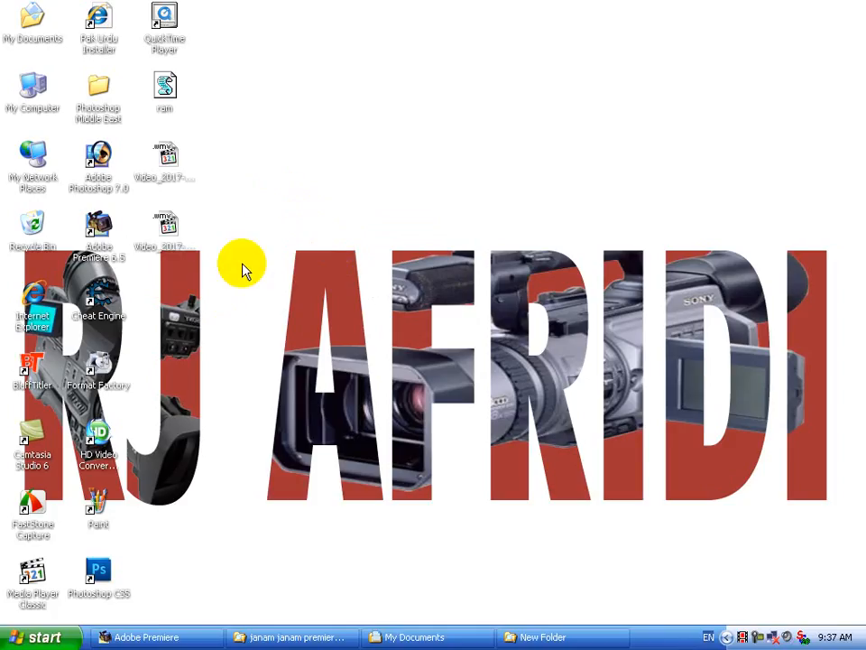
{"action": "right_click", "coordinate": [327, 255]}
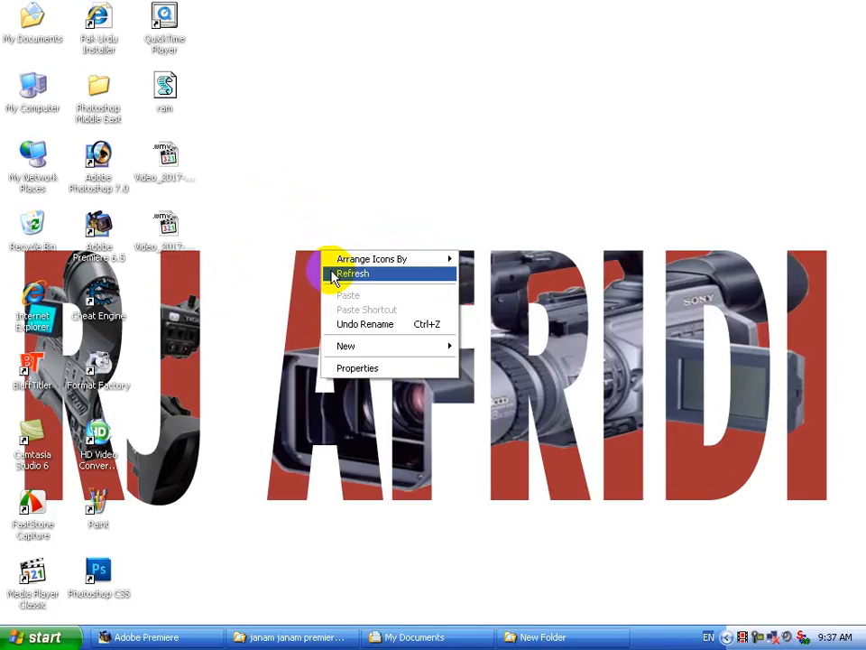
{"action": "left_click", "coordinate": [333, 273]}
{"action": "right_click", "coordinate": [233, 421]}
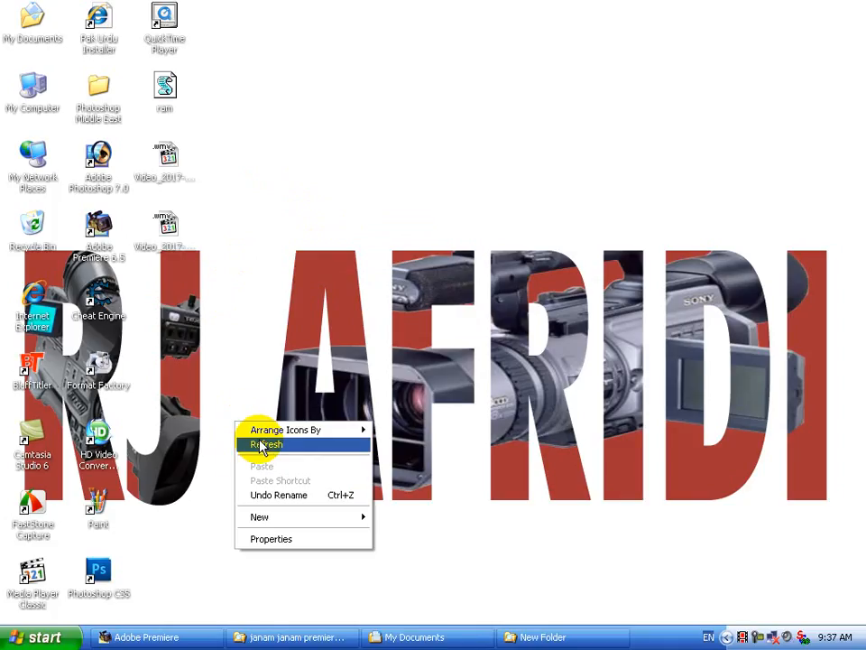
{"action": "left_click", "coordinate": [254, 444]}
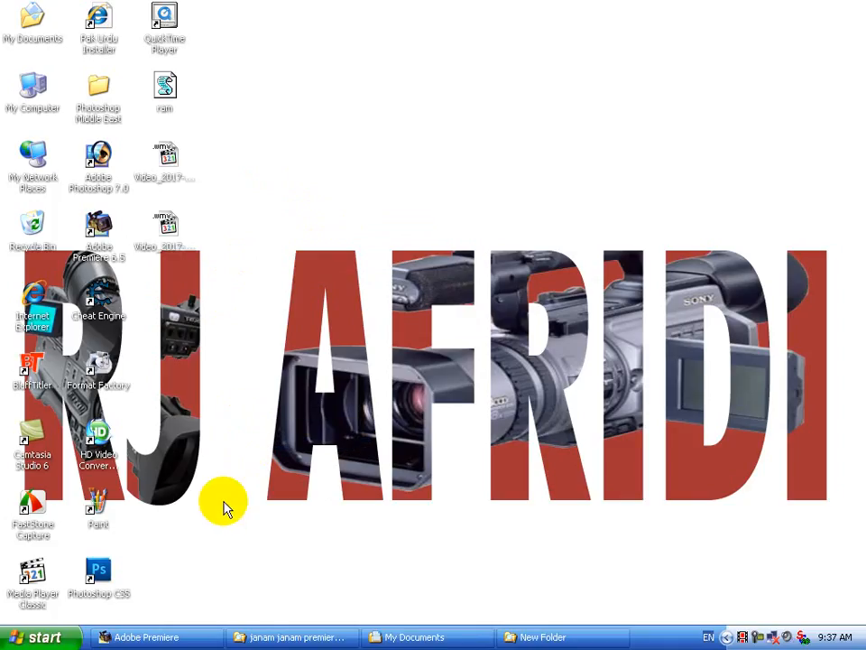
Switch to Adobe Premiere and play the timeline past the psd 1.PSD clips, stopping the edit line at 00;01;56;18.
{"action": "left_click", "coordinate": [188, 639]}
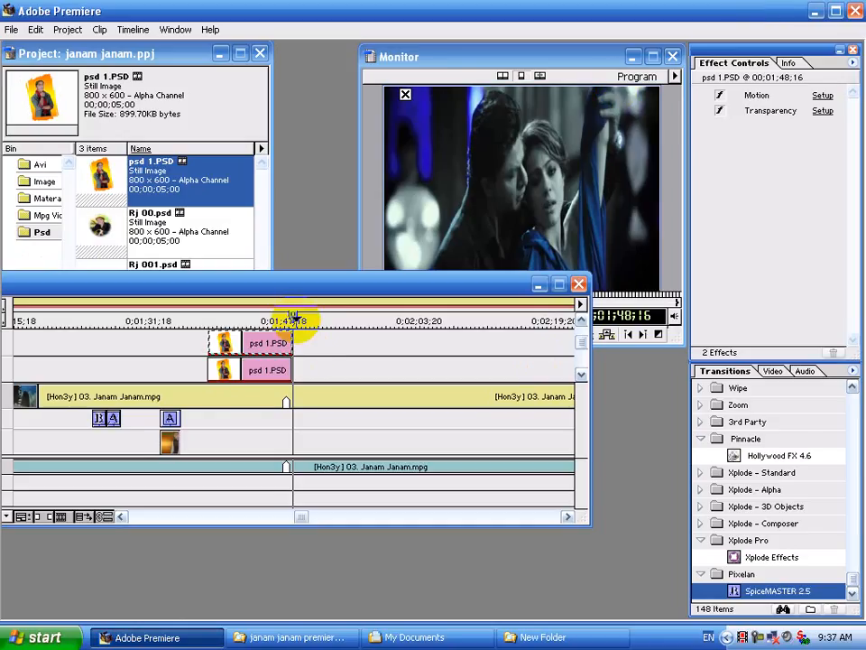
{"action": "left_click_drag", "start_coordinate": [291, 317], "coordinate": [295, 320]}
{"action": "key", "text": "space"}
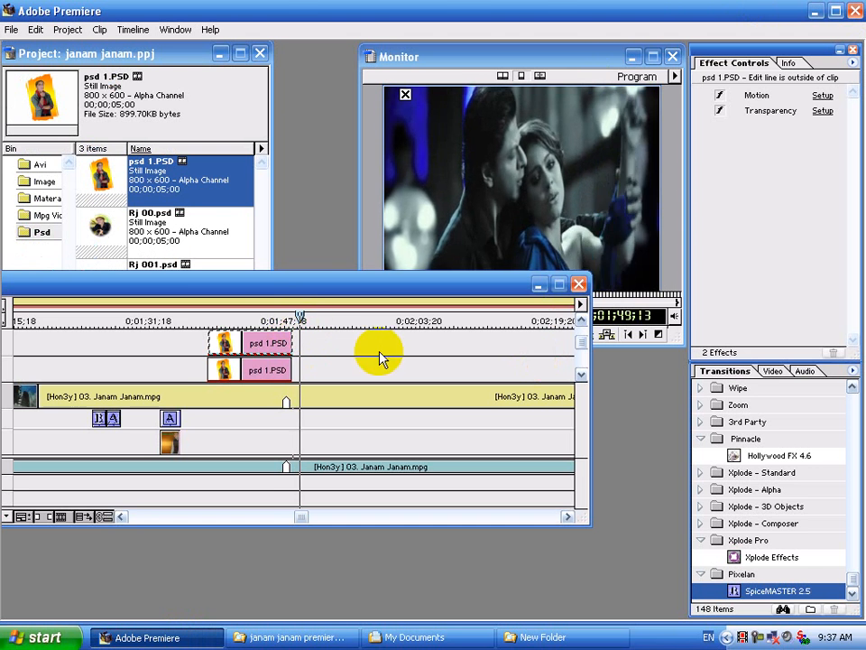
{"action": "left_click_drag", "start_coordinate": [381, 302], "coordinate": [381, 346]}
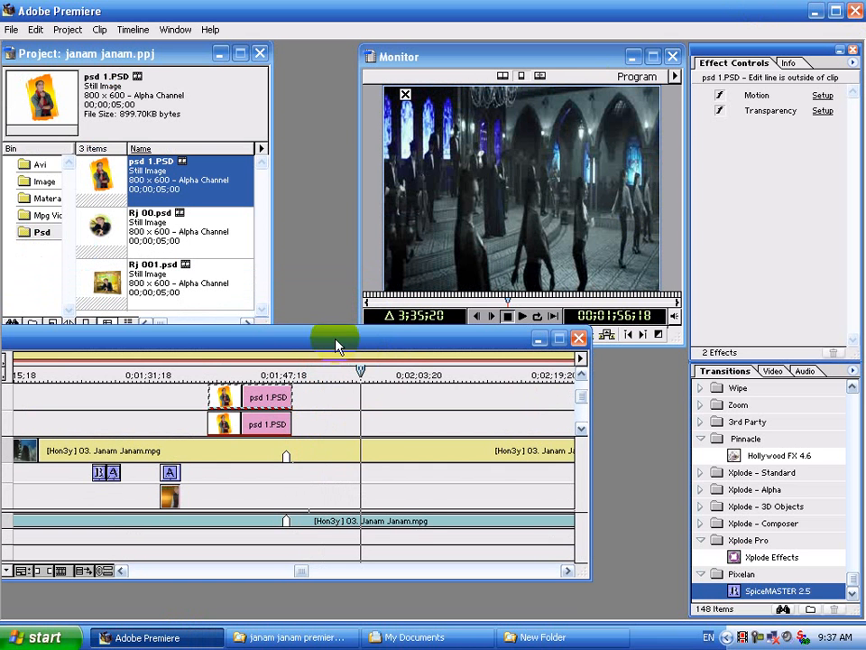
{"action": "left_click_drag", "start_coordinate": [348, 341], "coordinate": [387, 332]}
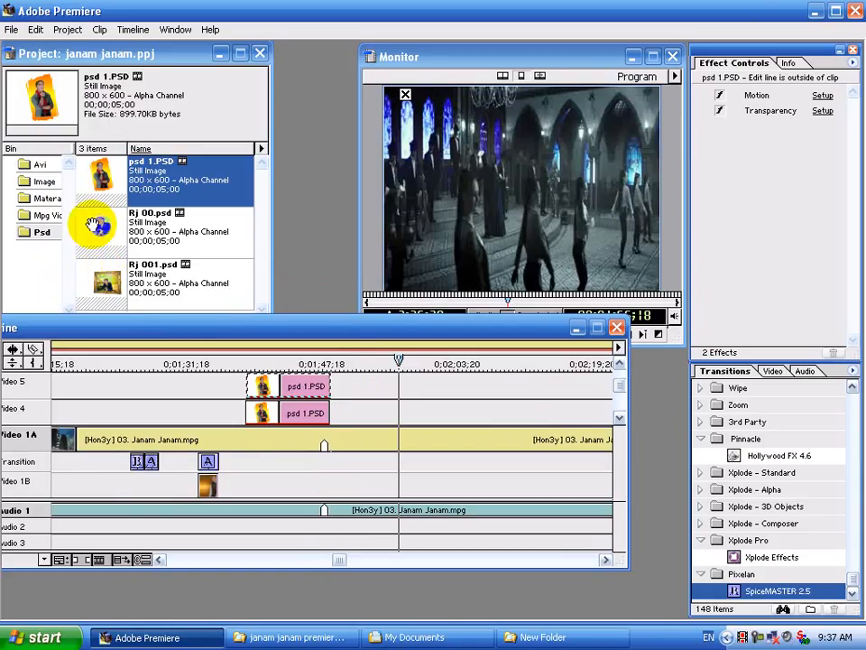
Place the still B 003.bmp from the Image bin on the Video 1B track, starting at the edit line.
{"action": "left_click", "coordinate": [50, 185]}
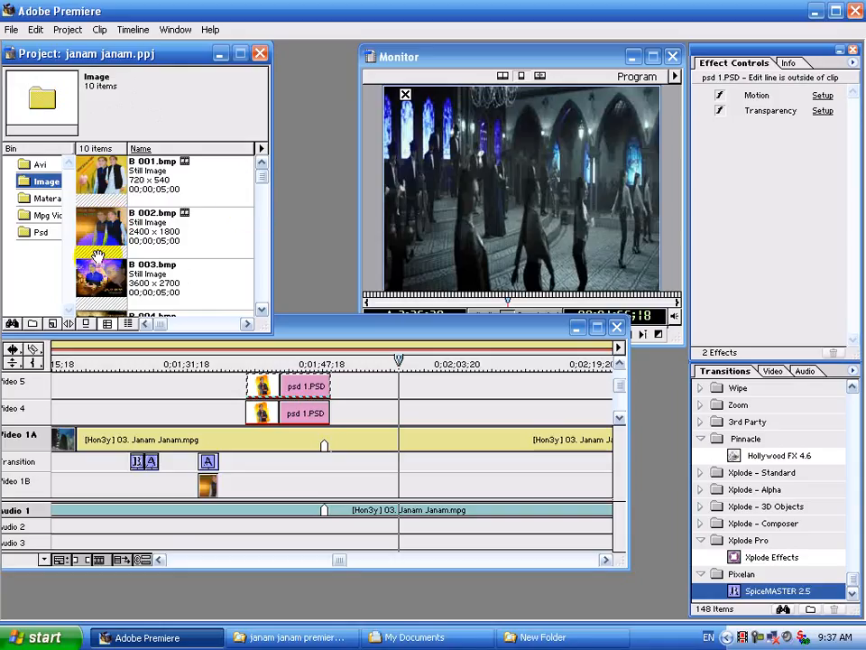
{"action": "left_click", "coordinate": [99, 275]}
{"action": "left_click_drag", "start_coordinate": [432, 476], "coordinate": [419, 487]}
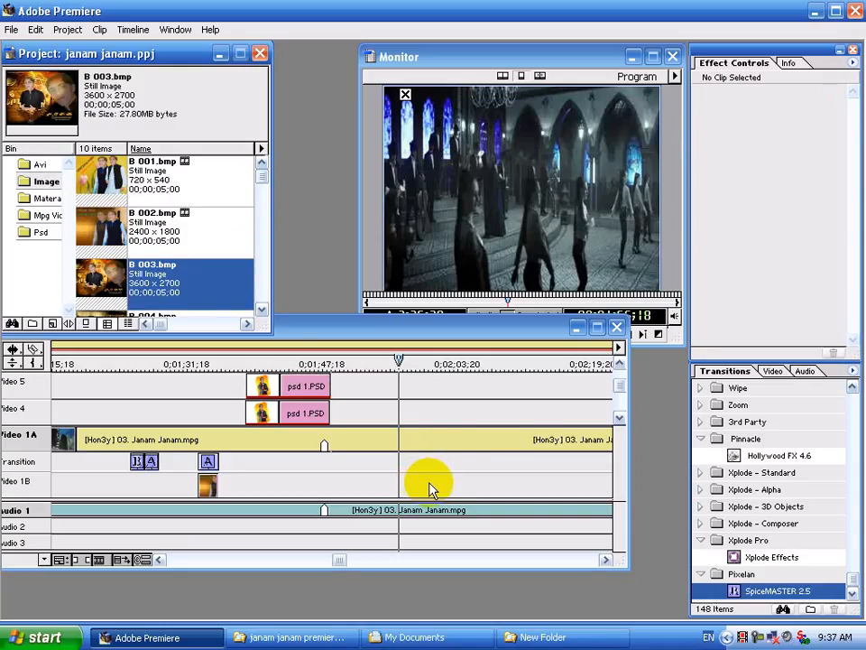
{"action": "left_click", "coordinate": [440, 481]}
{"action": "left_click_drag", "start_coordinate": [443, 482], "coordinate": [448, 483]}
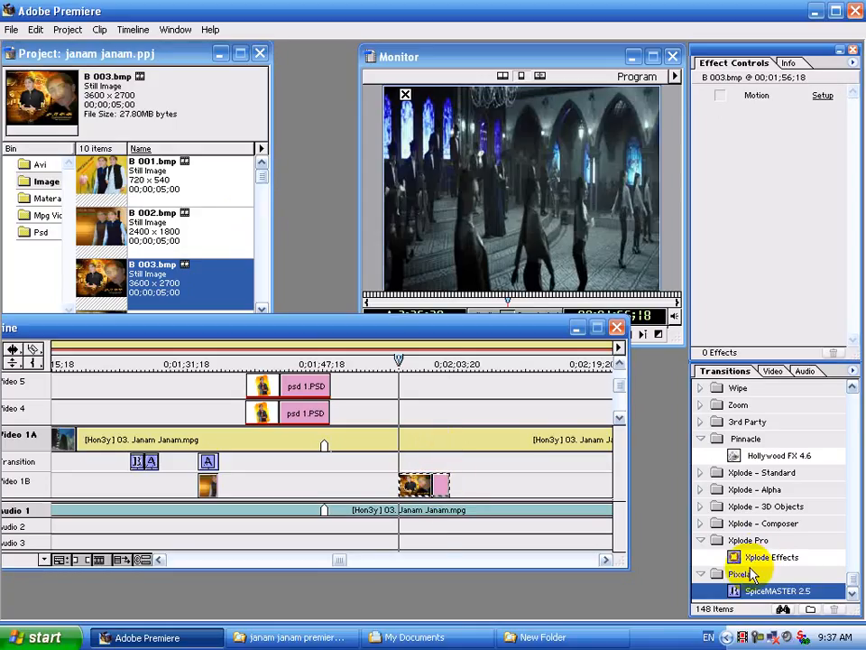
Add an Xplode Effects transition spanning the whole B 003.bmp clip and apply the Virinchi 3D FX 1-02 effect from Virinchi-Pack-001.
{"action": "left_click_drag", "start_coordinate": [756, 555], "coordinate": [404, 462]}
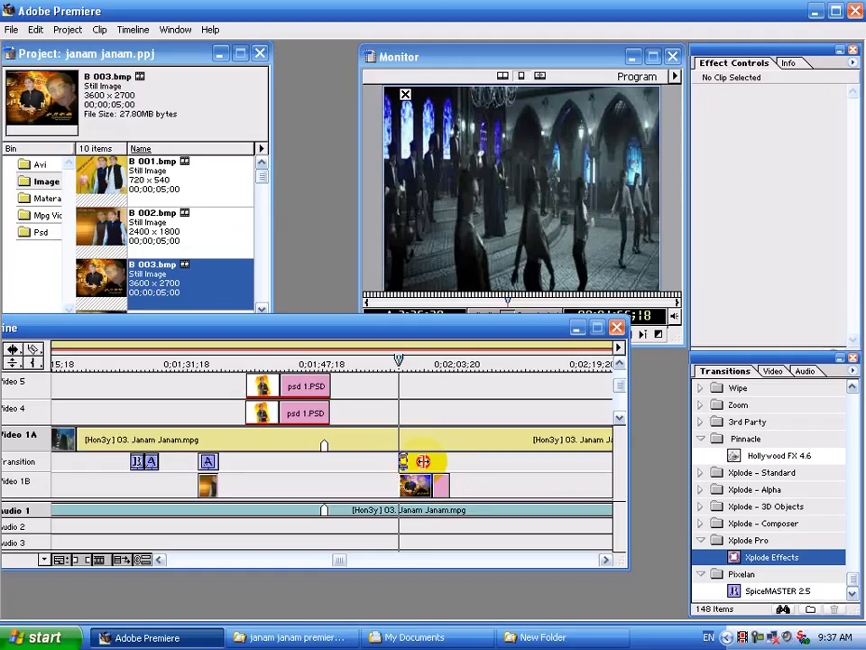
{"action": "left_click_drag", "start_coordinate": [424, 461], "coordinate": [448, 462]}
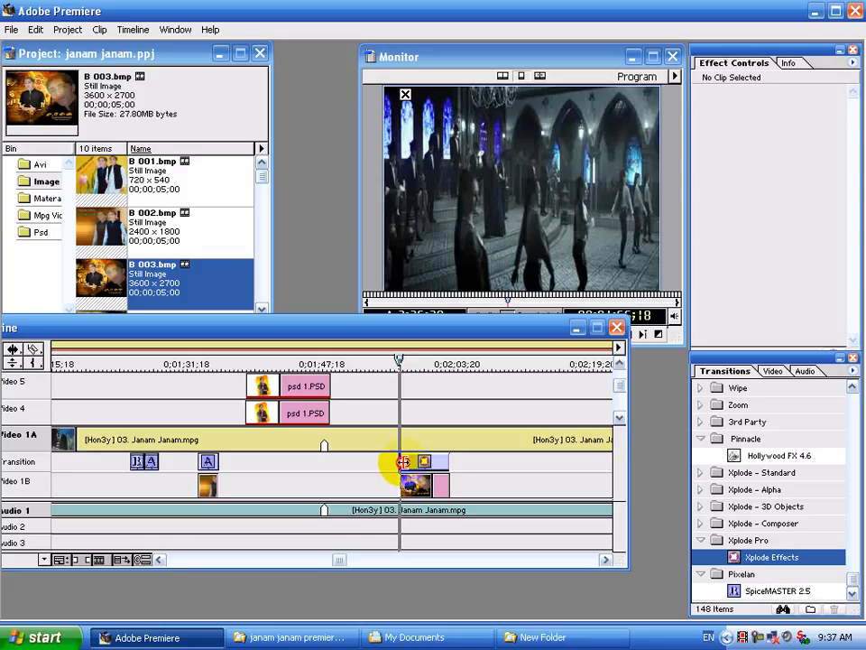
{"action": "left_click", "coordinate": [422, 463]}
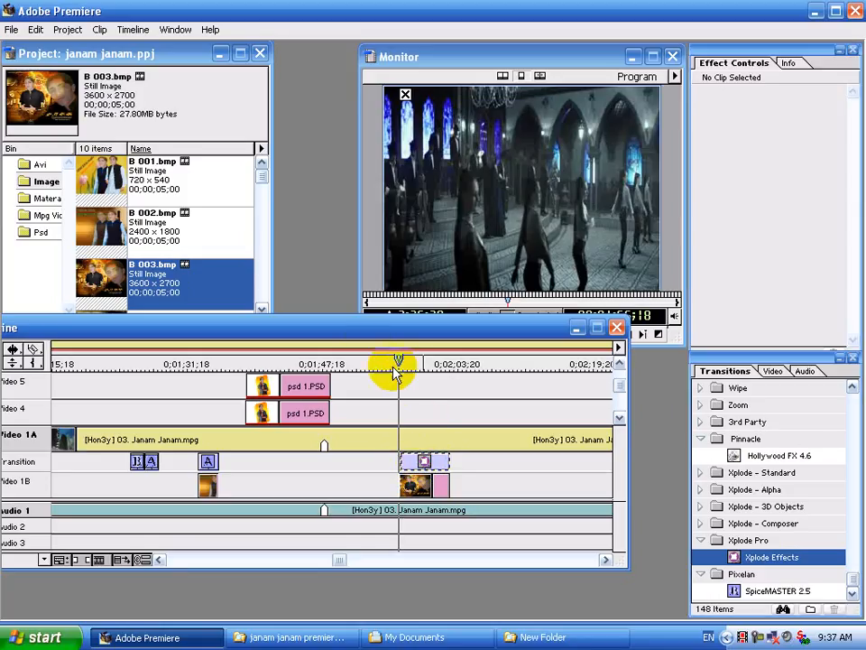
{"action": "left_click", "coordinate": [369, 348]}
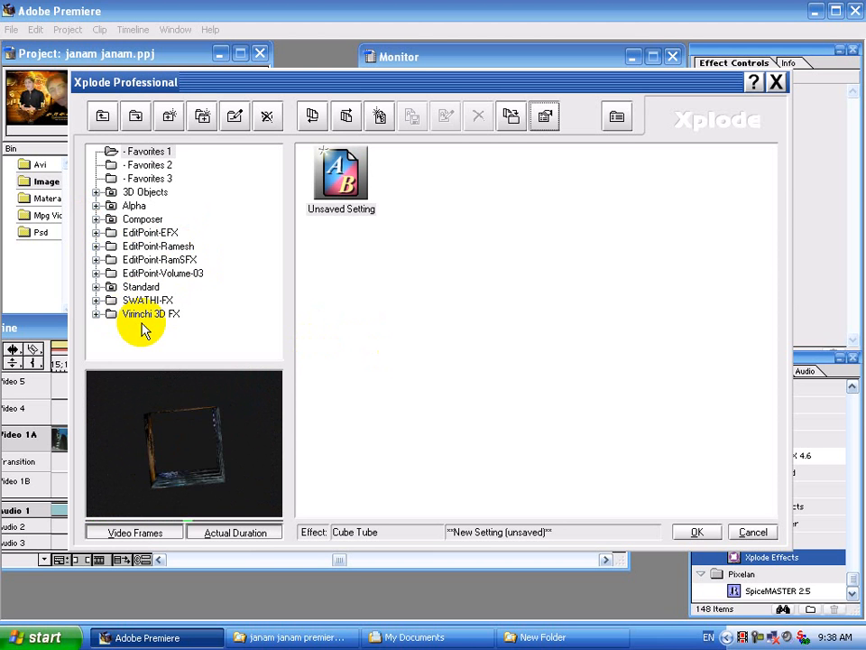
{"action": "left_click", "coordinate": [96, 314]}
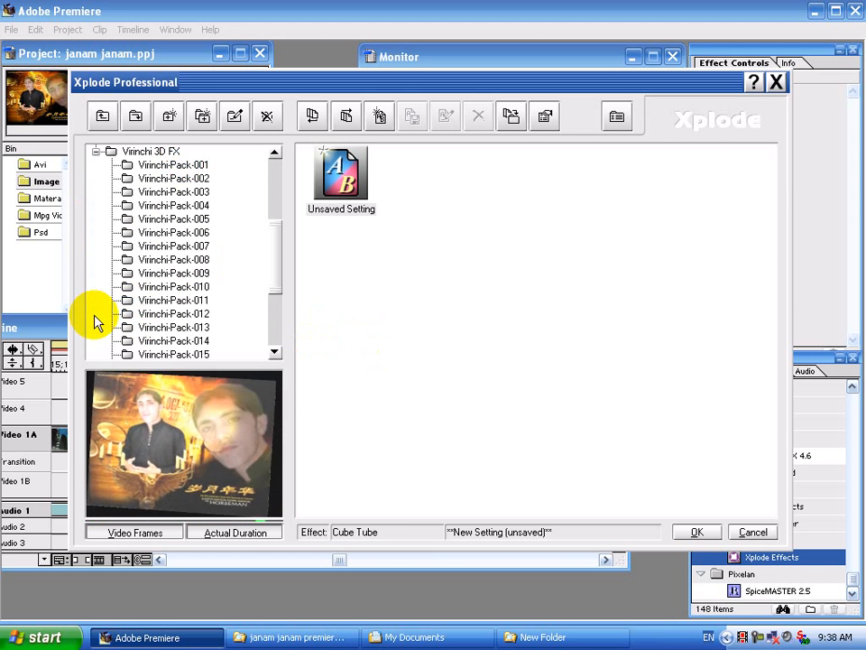
{"action": "left_click", "coordinate": [202, 166]}
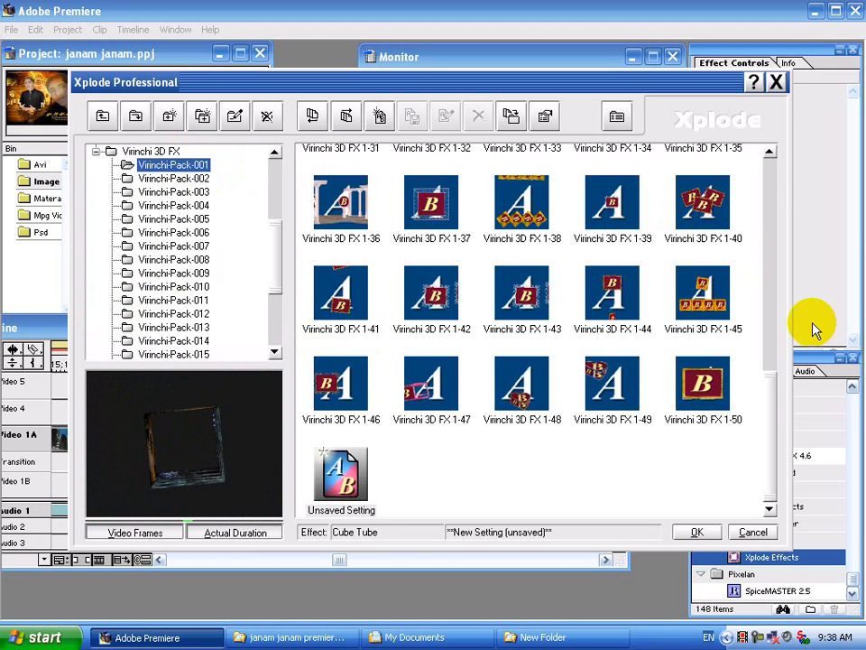
{"action": "left_click_drag", "start_coordinate": [773, 377], "coordinate": [754, 160]}
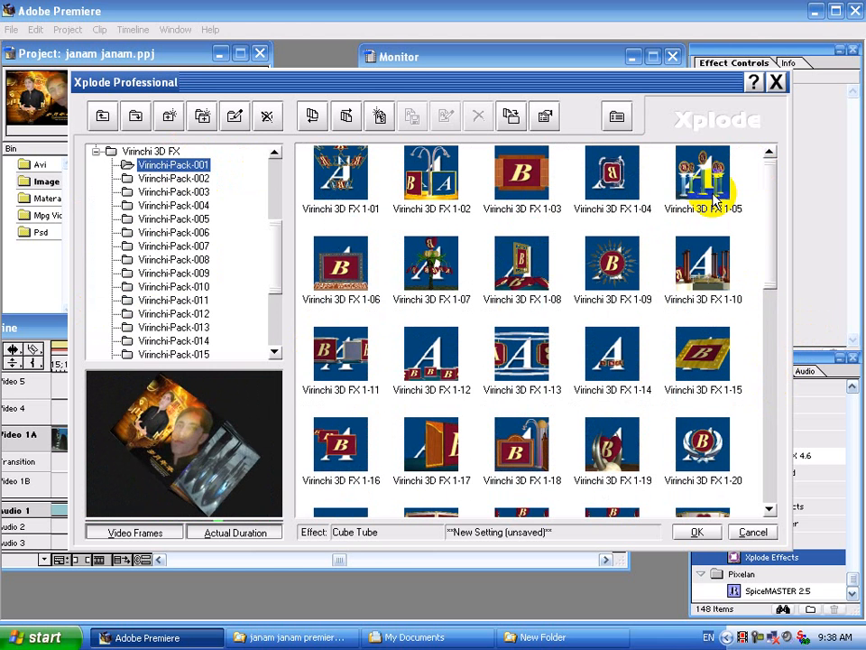
{"action": "left_click", "coordinate": [421, 186]}
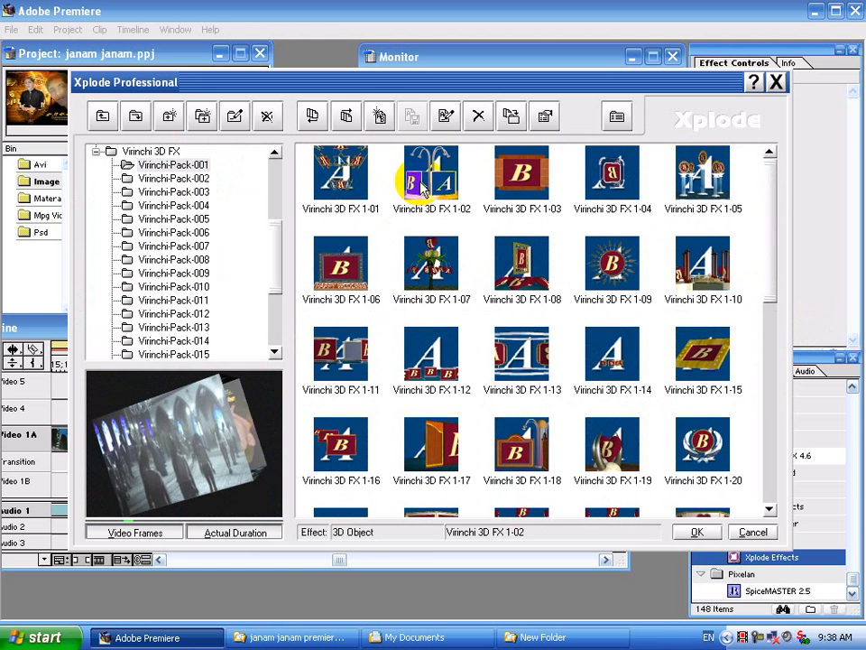
{"action": "left_click", "coordinate": [697, 533]}
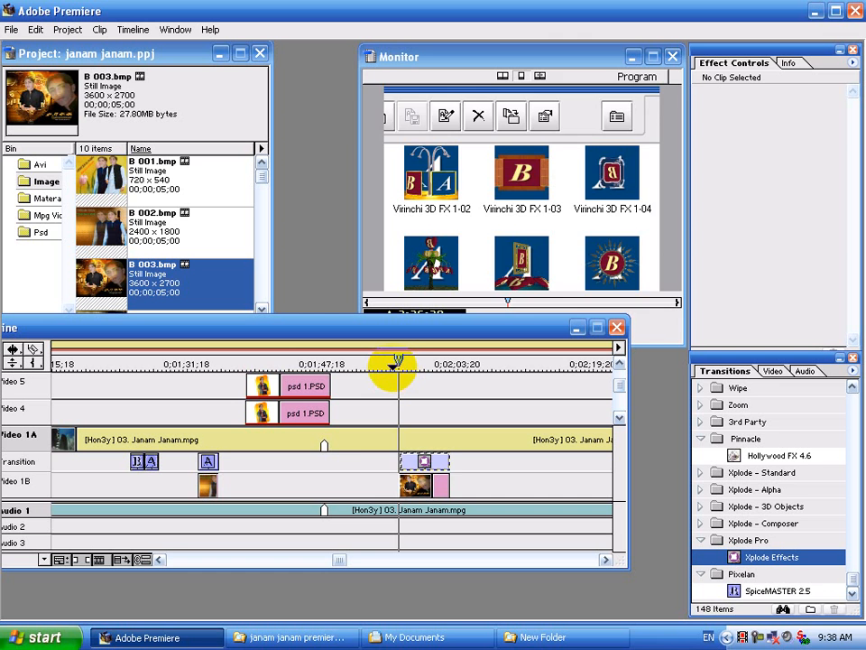
Play through the transition to 00;02;04;29, then place B 004.bmp there on Video 4 and B 006.BMP about two seconds further along on Video 5.
{"action": "mouse_move", "coordinate": [398, 362]}
{"action": "left_mouse_down"}
{"action": "mouse_move", "coordinate": [388, 360]}
{"action": "mouse_move", "coordinate": [398, 362]}
{"action": "left_mouse_up"}
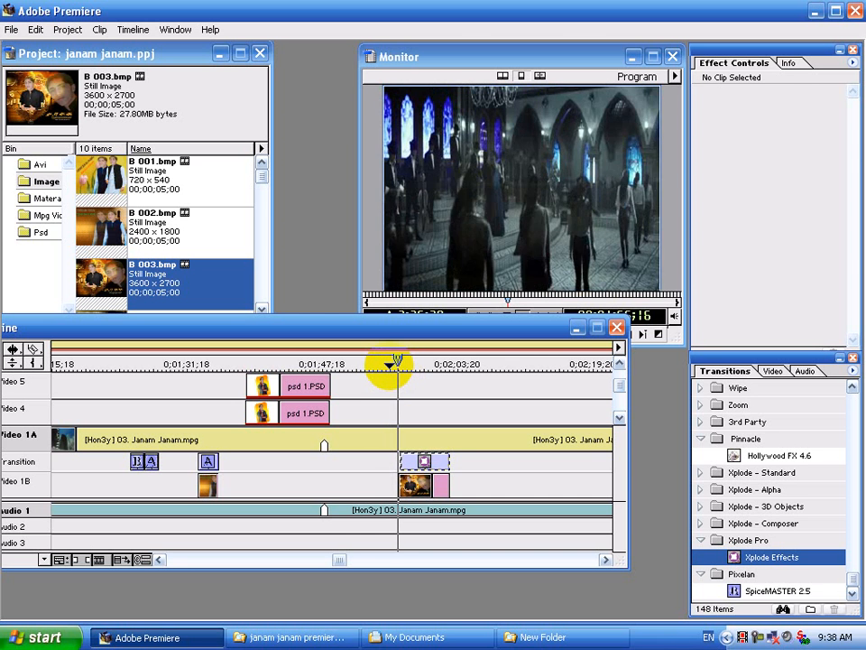
{"action": "key", "text": "space"}
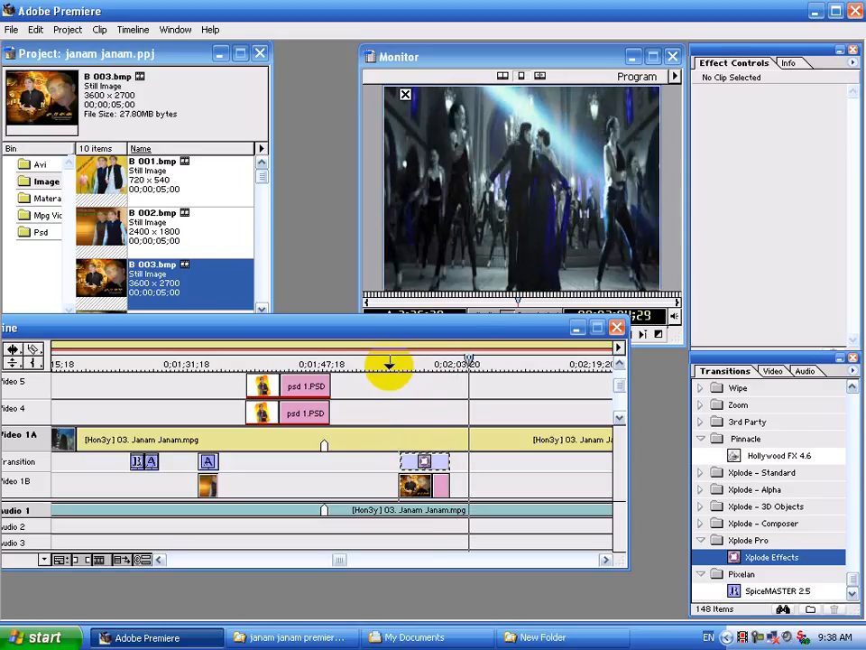
{"action": "left_click_drag", "start_coordinate": [266, 183], "coordinate": [235, 219]}
{"action": "left_click_drag", "start_coordinate": [115, 228], "coordinate": [512, 379]}
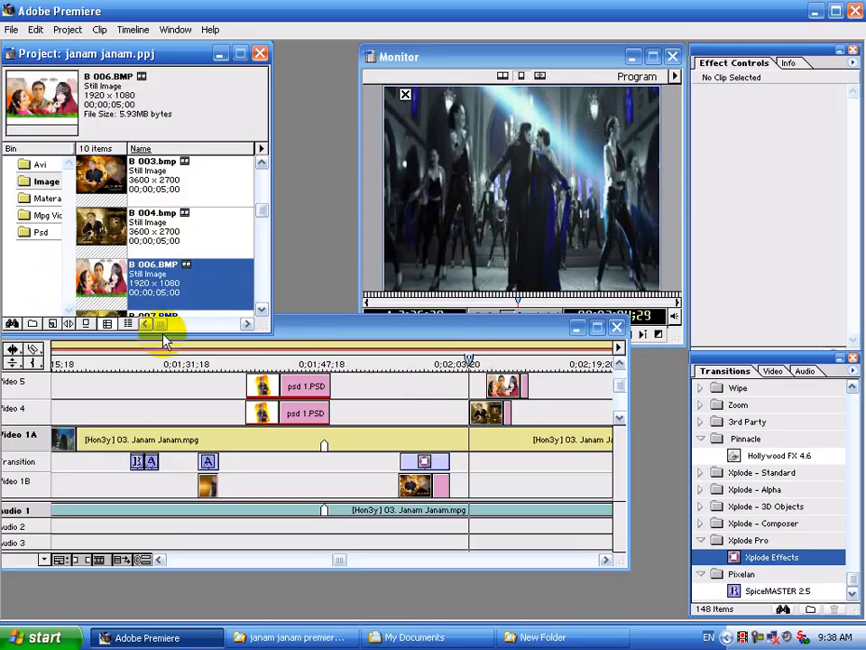
{"action": "left_click_drag", "start_coordinate": [310, 327], "coordinate": [362, 309]}
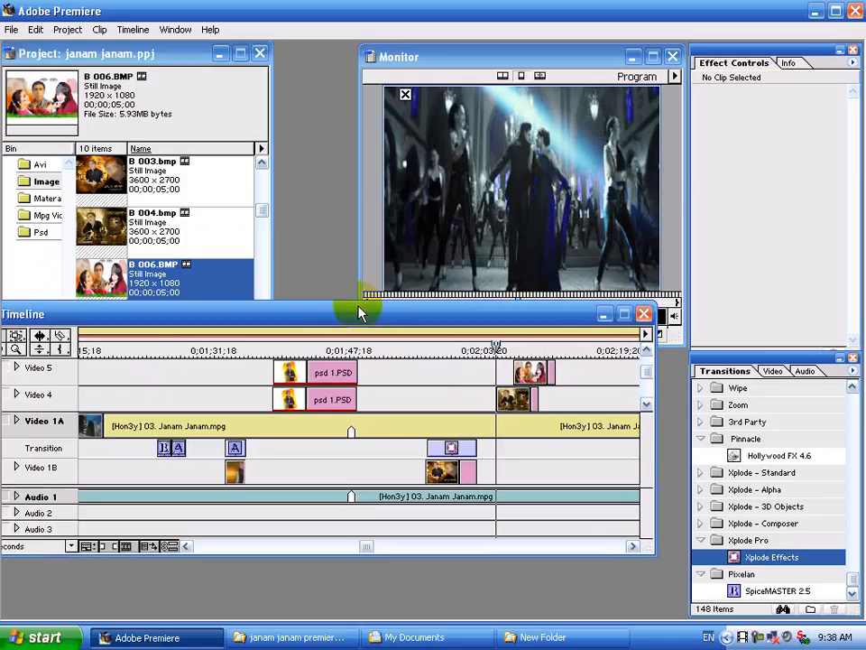
Set the transparency key type of the B 004.bmp clip on Video 4 to Alpha Channel.
{"action": "left_click", "coordinate": [516, 397]}
{"action": "left_click", "coordinate": [822, 110]}
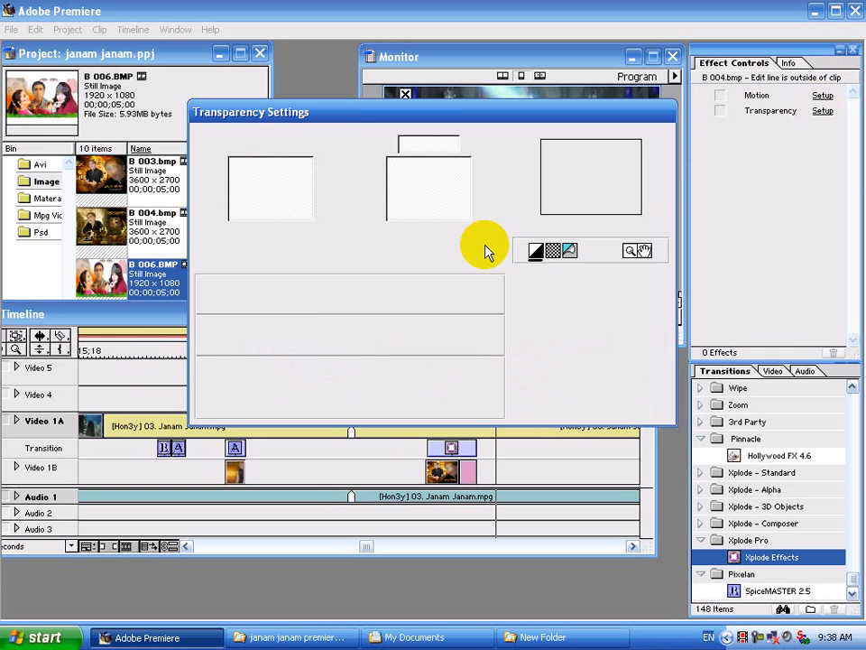
{"action": "left_click", "coordinate": [411, 261]}
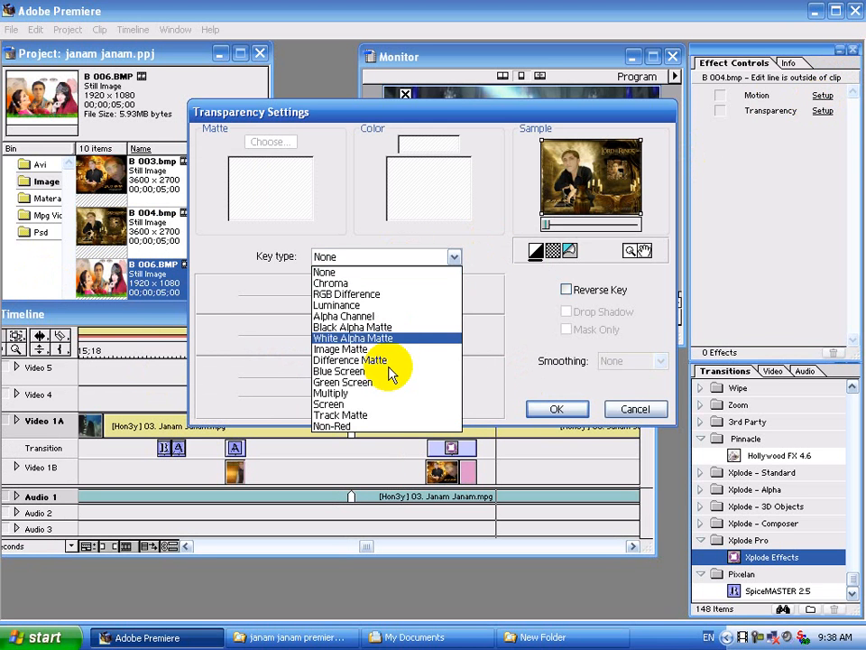
{"action": "left_click", "coordinate": [397, 317]}
{"action": "left_click", "coordinate": [556, 409]}
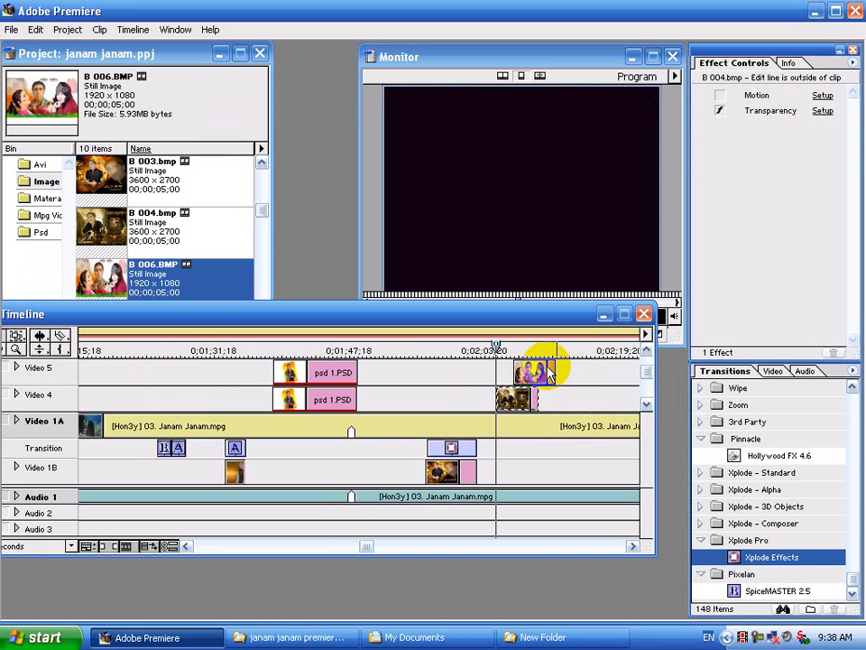
Set the transparency key type of the B 006.BMP clip on Video 5 to Alpha Channel.
{"action": "left_click", "coordinate": [546, 371]}
{"action": "left_click", "coordinate": [822, 110]}
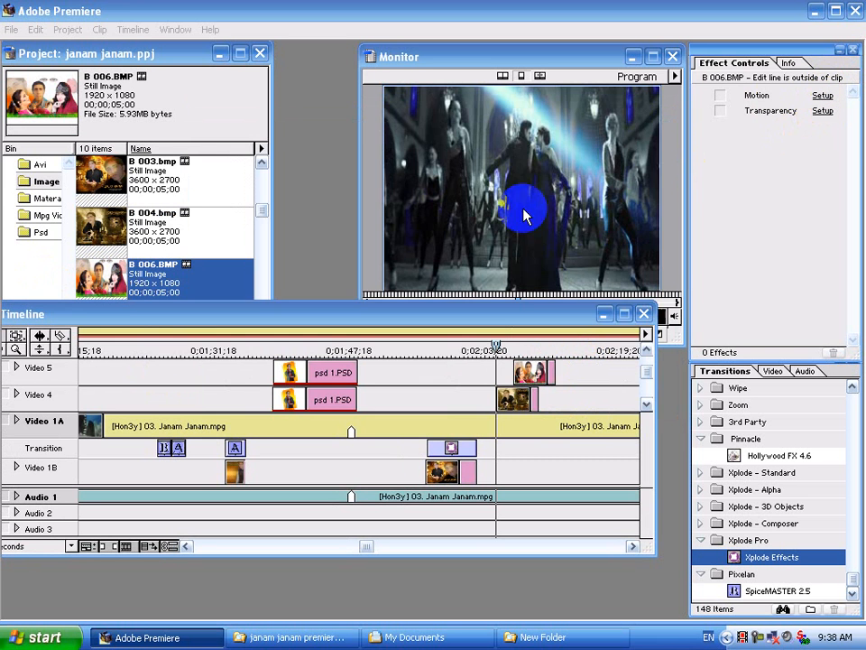
{"action": "left_click", "coordinate": [355, 260]}
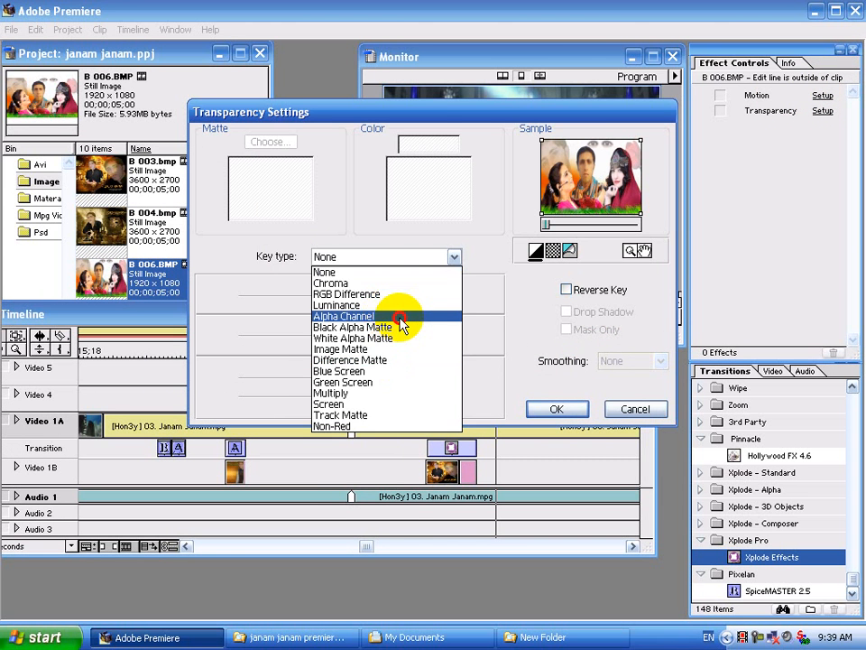
{"action": "left_click", "coordinate": [400, 322]}
{"action": "left_click", "coordinate": [556, 408]}
In the motion settings of the B 004.bmp clip, move the start point to -1, 1 and set its zoom to 127%.
{"action": "left_click", "coordinate": [516, 397]}
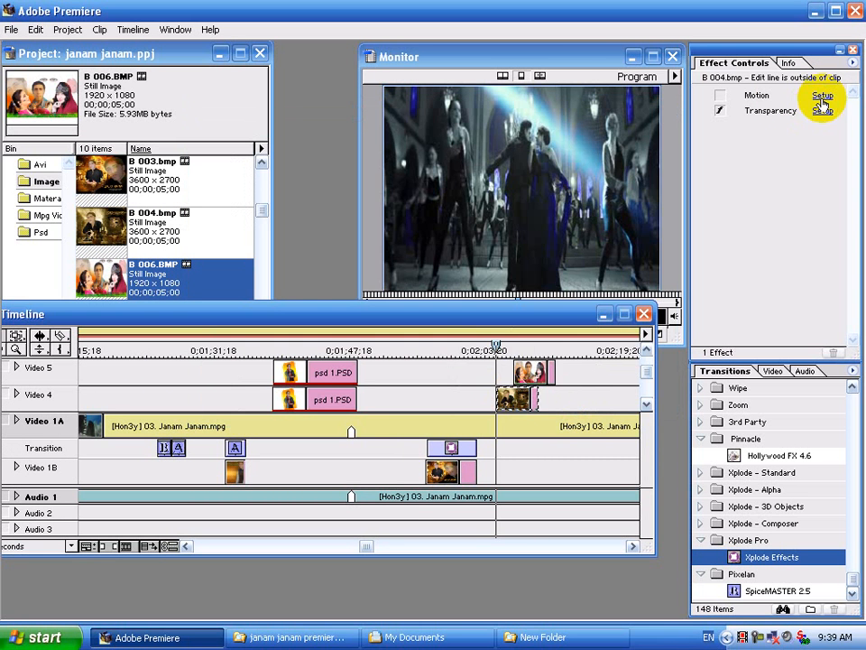
{"action": "left_click", "coordinate": [822, 96]}
{"action": "left_click", "coordinate": [458, 178]}
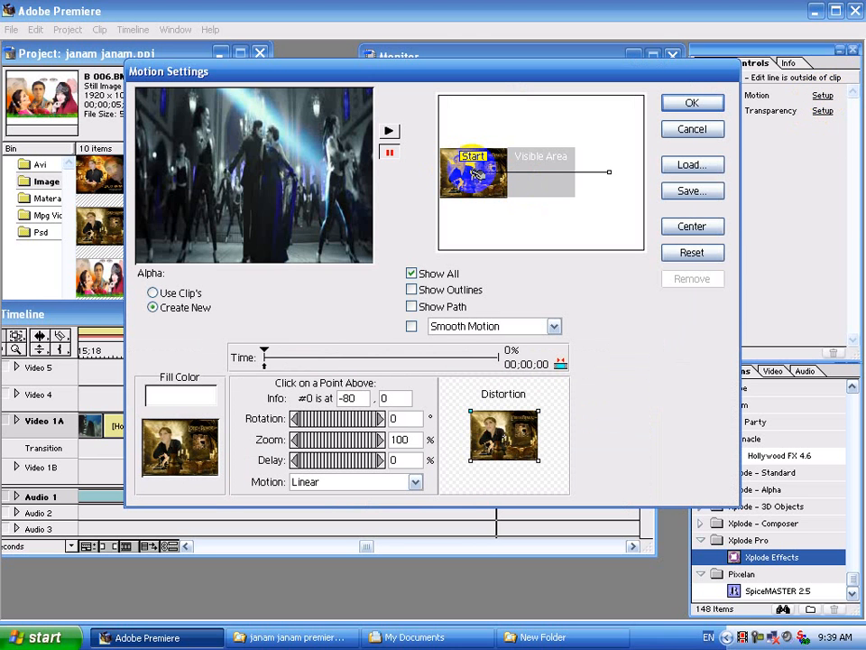
{"action": "left_click_drag", "start_coordinate": [474, 175], "coordinate": [546, 176]}
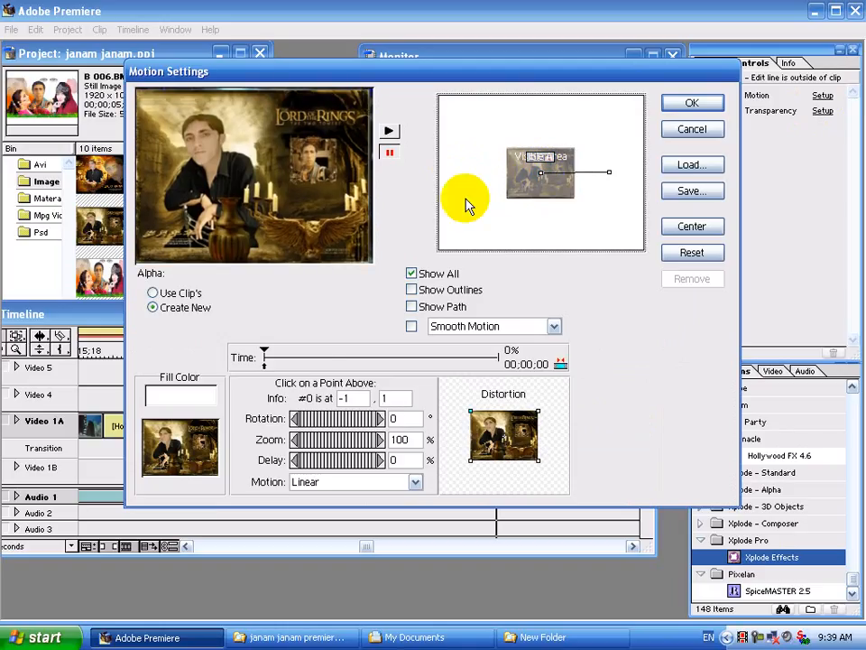
{"action": "left_click_drag", "start_coordinate": [323, 439], "coordinate": [354, 440]}
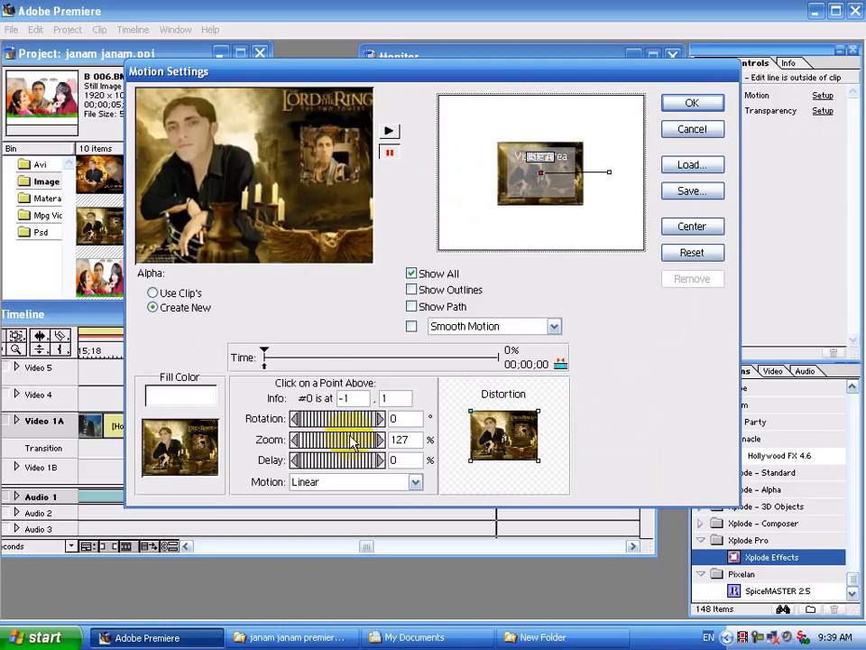
Shift the motion path's end point for B 004.bmp horizontally into the visible area, to position 1, 1.
{"action": "left_click", "coordinate": [611, 172]}
{"action": "key", "text": "Left"}
{"action": "key", "text": "Left"}
{"action": "key", "text": "Left"}
{"action": "key", "text": "Left"}
{"action": "key", "text": "Left"}
{"action": "key", "text": "Left"}
{"action": "key", "text": "Left"}
{"action": "key", "text": "Left"}
{"action": "key", "text": "Left"}
{"action": "key", "text": "Left"}
{"action": "key", "text": "Left"}
{"action": "key", "text": "Left"}
{"action": "key", "text": "Left"}
{"action": "key", "text": "Left"}
{"action": "key", "text": "Left"}
{"action": "key", "text": "Left"}
{"action": "key", "text": "Left"}
{"action": "key", "text": "Left"}
{"action": "key", "text": "Left"}
{"action": "key", "text": "Left"}
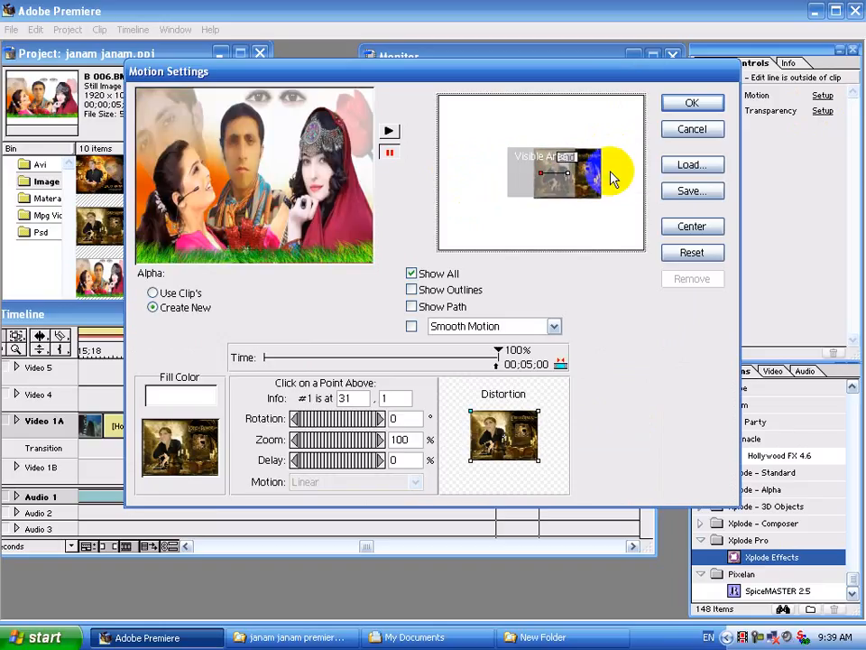
{"action": "key", "text": "Left"}
{"action": "key", "text": "Left"}
{"action": "key", "text": "Left"}
{"action": "key", "text": "Left"}
{"action": "key", "text": "Left"}
{"action": "key", "text": "Left"}
{"action": "key", "text": "Left"}
{"action": "key", "text": "Left"}
{"action": "key", "text": "Left"}
{"action": "key", "text": "Left"}
{"action": "key", "text": "Left"}
{"action": "key", "text": "Left"}
{"action": "key", "text": "Left"}
{"action": "key", "text": "Left"}
{"action": "key", "text": "Left"}
{"action": "key", "text": "Left"}
{"action": "key", "text": "Left"}
{"action": "key", "text": "Left"}
{"action": "key", "text": "Left"}
{"action": "key", "text": "Left"}
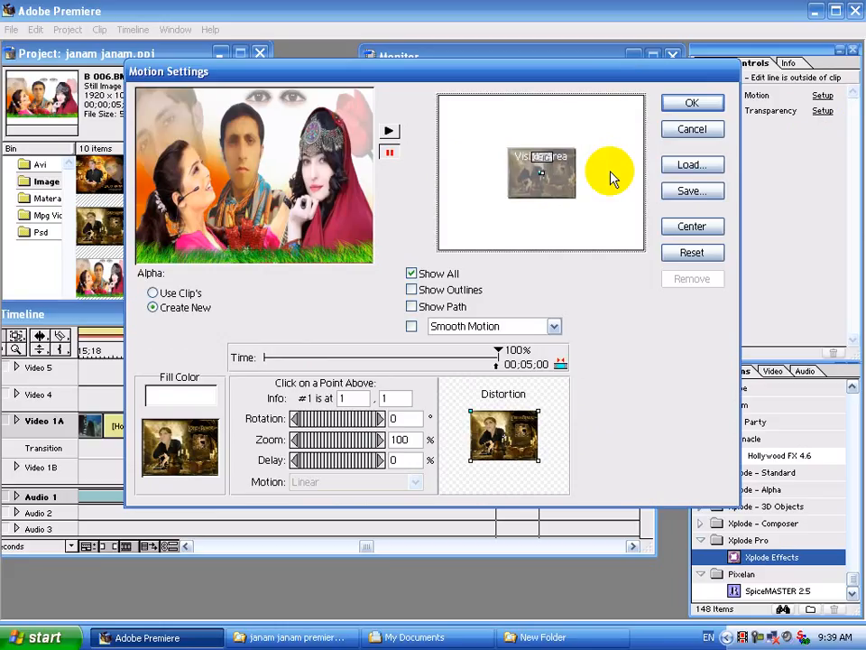
Move the end point of the B 004.bmp motion path to 8, 0.
{"action": "key", "text": "Up"}
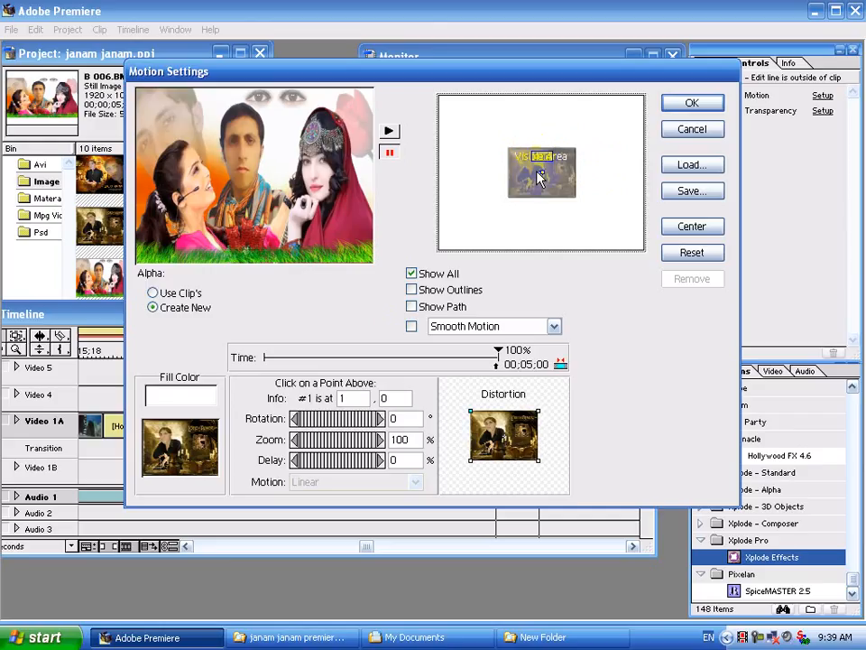
{"action": "left_click_drag", "start_coordinate": [543, 177], "coordinate": [545, 174]}
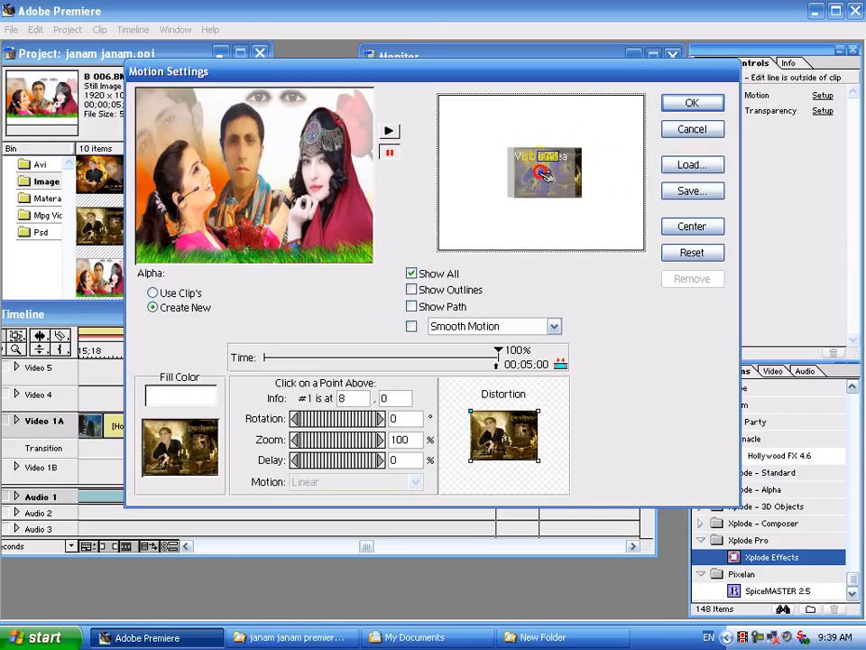
Tilt the B 004.bmp frame counterclockwise at the motion's start point using distortion, and set its zoom to 153%.
{"action": "left_click", "coordinate": [541, 172]}
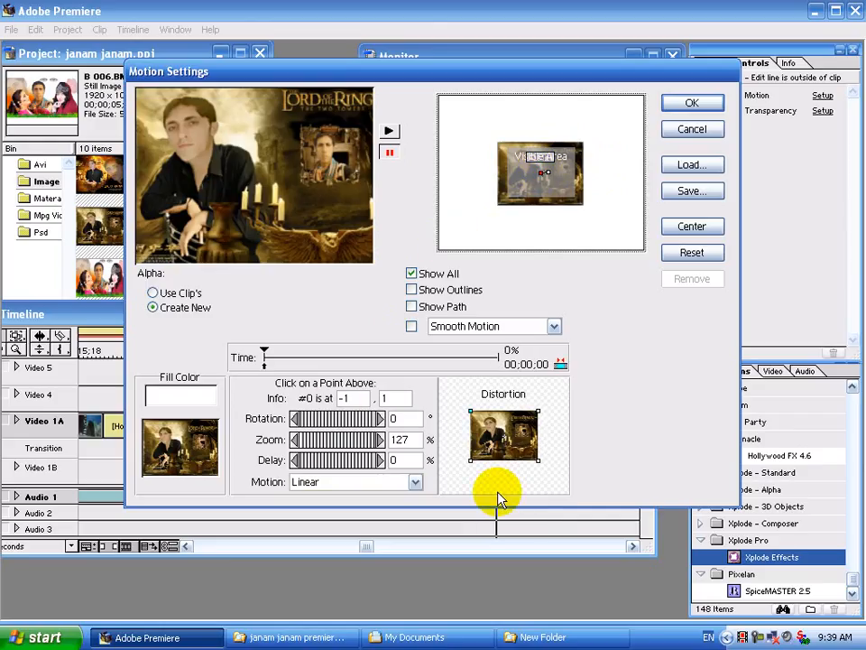
{"action": "left_click_drag", "start_coordinate": [539, 460], "coordinate": [539, 461]}
{"action": "mouse_move", "coordinate": [539, 461]}
{"action": "left_mouse_down"}
{"action": "mouse_move", "coordinate": [552, 459]}
{"action": "mouse_move", "coordinate": [534, 461]}
{"action": "left_mouse_up"}
{"action": "left_click_drag", "start_coordinate": [327, 439], "coordinate": [353, 439]}
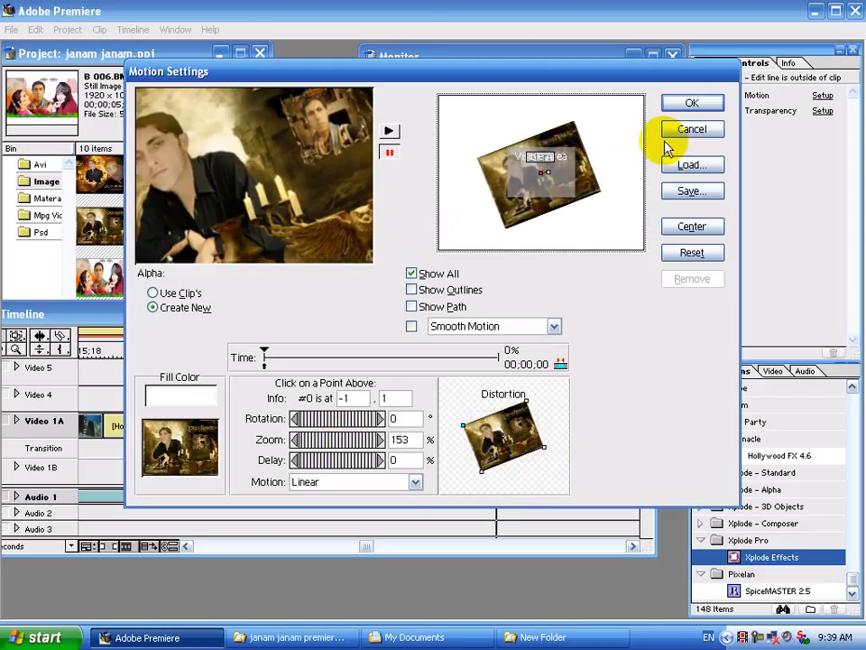
Move the B 004.bmp motion path's end point back to the centre of the visible area and apply the motion settings.
{"action": "left_click", "coordinate": [552, 176]}
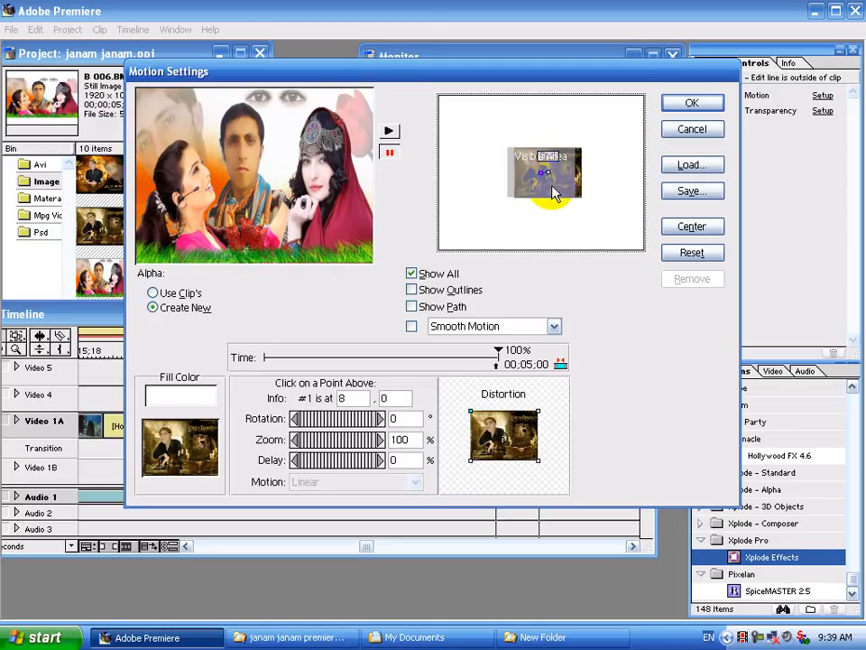
{"action": "mouse_move", "coordinate": [552, 191]}
{"action": "left_mouse_down"}
{"action": "mouse_move", "coordinate": [559, 194]}
{"action": "mouse_move", "coordinate": [556, 180]}
{"action": "left_mouse_up"}
{"action": "left_click", "coordinate": [675, 107]}
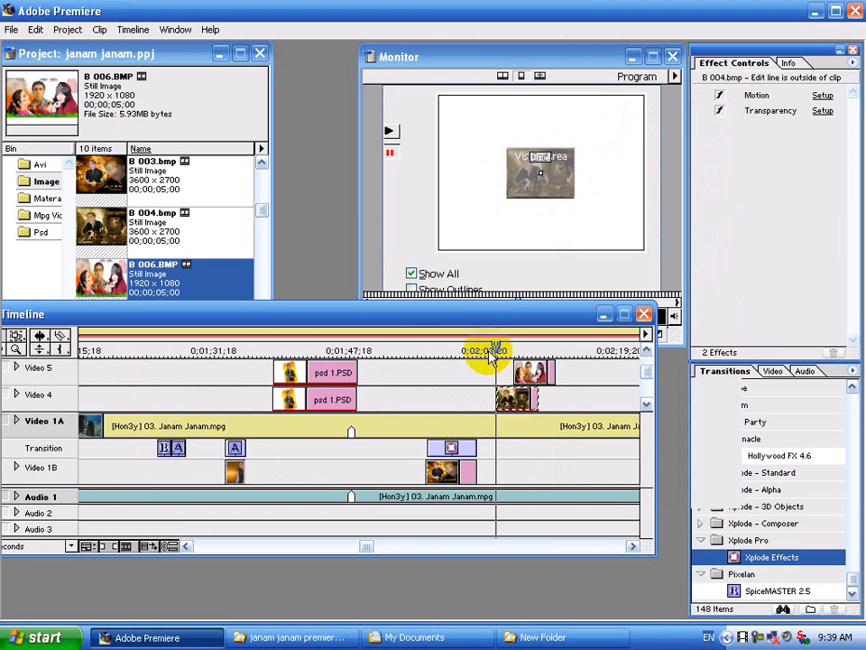
In the motion settings of the B 006.BMP clip on Video 5, move the start point to -1, 1 and set its zoom to 115%.
{"action": "left_click", "coordinate": [537, 379]}
{"action": "left_click", "coordinate": [829, 98]}
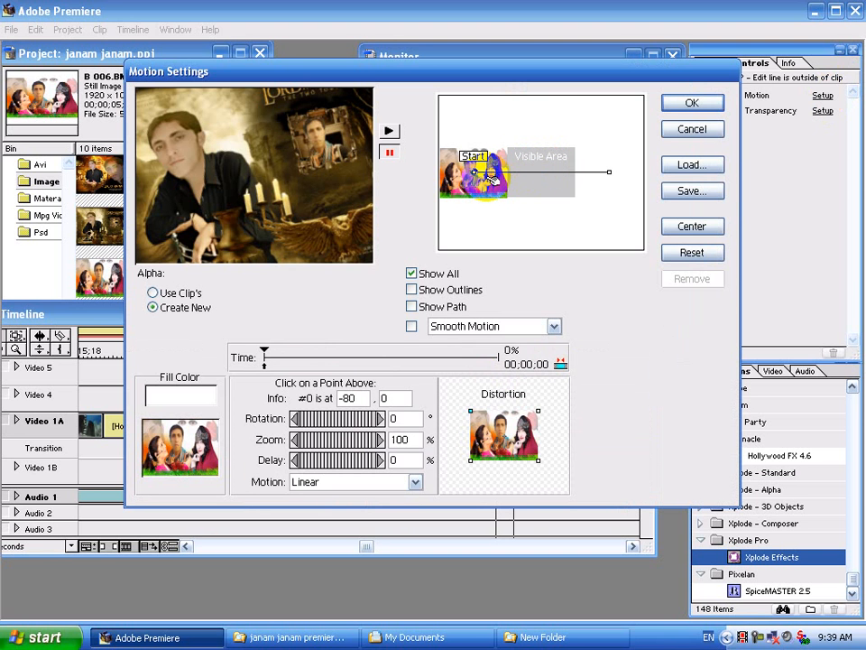
{"action": "left_click", "coordinate": [473, 172]}
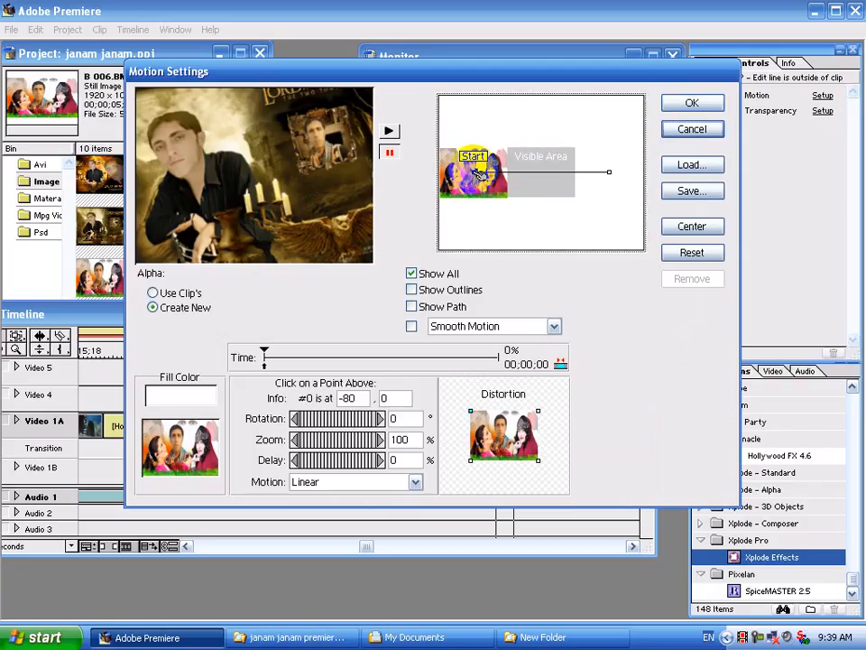
{"action": "key", "text": "Right"}
{"action": "key", "text": "Right"}
{"action": "key", "text": "Right"}
{"action": "key", "text": "Right"}
{"action": "key", "text": "Right"}
{"action": "key", "text": "Right"}
{"action": "key", "text": "Right"}
{"action": "key", "text": "Right"}
{"action": "key", "text": "Right"}
{"action": "key", "text": "Right"}
{"action": "key", "text": "Right"}
{"action": "key", "text": "Right"}
{"action": "key", "text": "Right"}
{"action": "key", "text": "Right"}
{"action": "key", "text": "Right"}
{"action": "key", "text": "Right"}
{"action": "key", "text": "Right"}
{"action": "key", "text": "Right"}
{"action": "key", "text": "Right"}
{"action": "key", "text": "Right"}
{"action": "key", "text": "Right"}
{"action": "key", "text": "Right"}
{"action": "key", "text": "Right"}
{"action": "key", "text": "Right"}
{"action": "key", "text": "Right"}
{"action": "key", "text": "Right"}
{"action": "key", "text": "Right"}
{"action": "key", "text": "Right"}
{"action": "key", "text": "Right"}
{"action": "key", "text": "Right"}
{"action": "key", "text": "Right"}
{"action": "key", "text": "Right"}
{"action": "key", "text": "Right"}
{"action": "key", "text": "Right"}
{"action": "key", "text": "Right"}
{"action": "key", "text": "Right"}
{"action": "key", "text": "Right"}
{"action": "key", "text": "Right"}
{"action": "key", "text": "Right"}
{"action": "key", "text": "Right"}
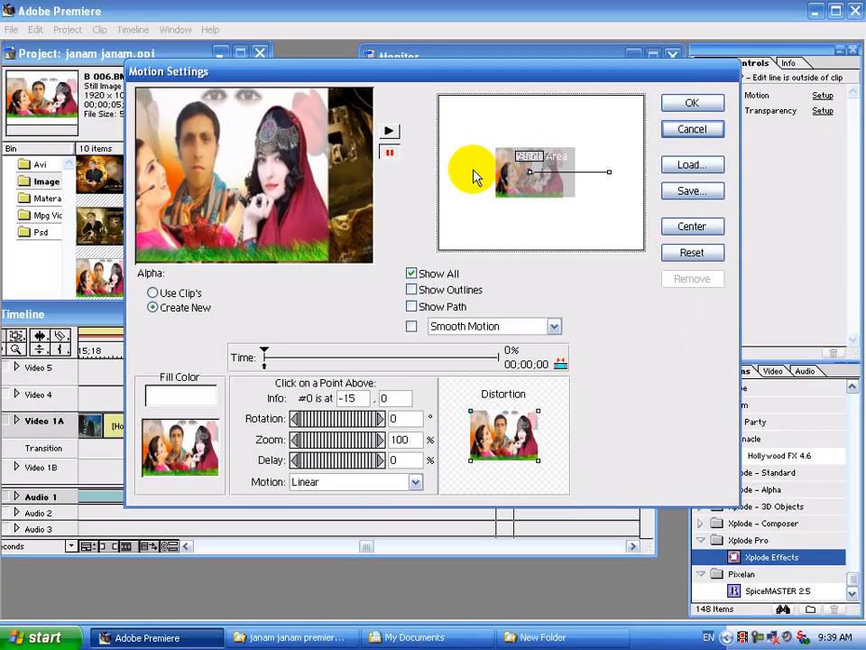
{"action": "key", "text": "Left"}
{"action": "key", "text": "Left"}
{"action": "key", "text": "Left"}
{"action": "key", "text": "Left"}
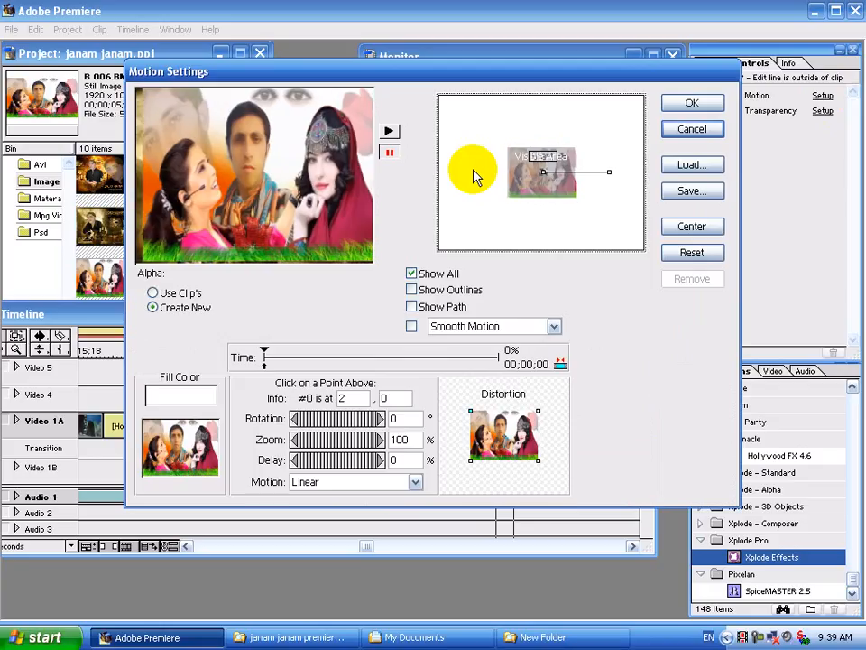
{"action": "key", "text": "Down"}
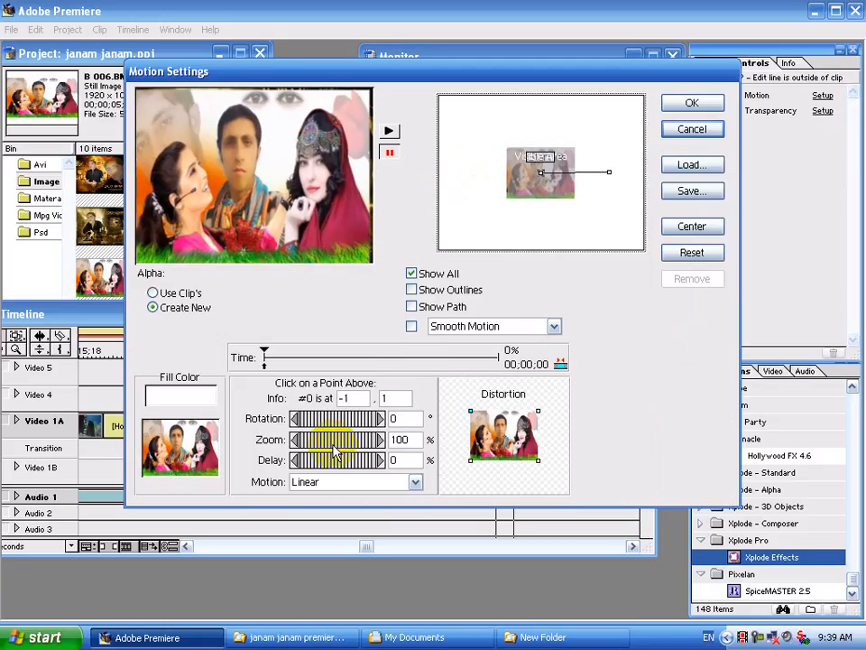
{"action": "left_click_drag", "start_coordinate": [341, 440], "coordinate": [353, 440]}
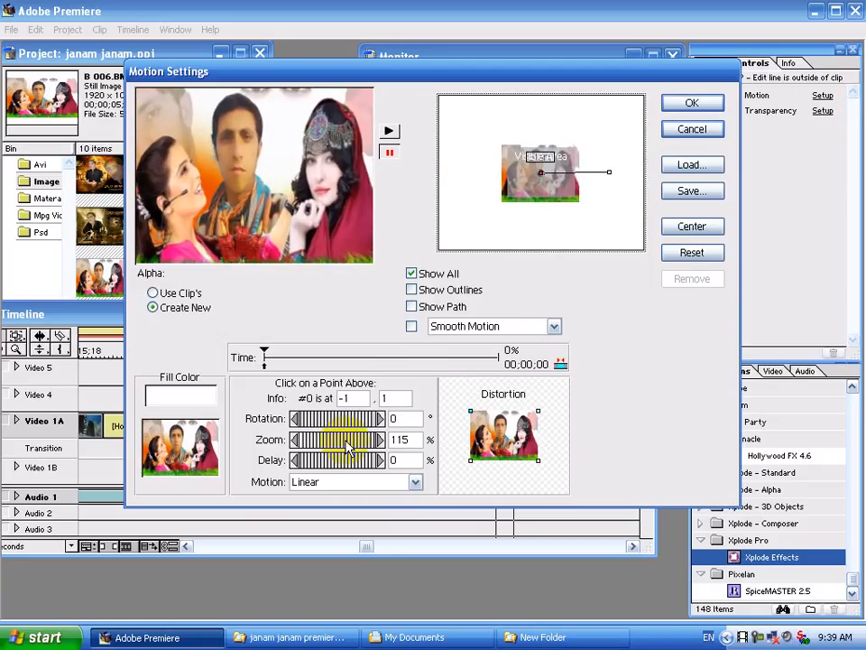
Move the end point of the B 006.BMP motion path into the visible area, to position 0, 0.
{"action": "left_click", "coordinate": [613, 173]}
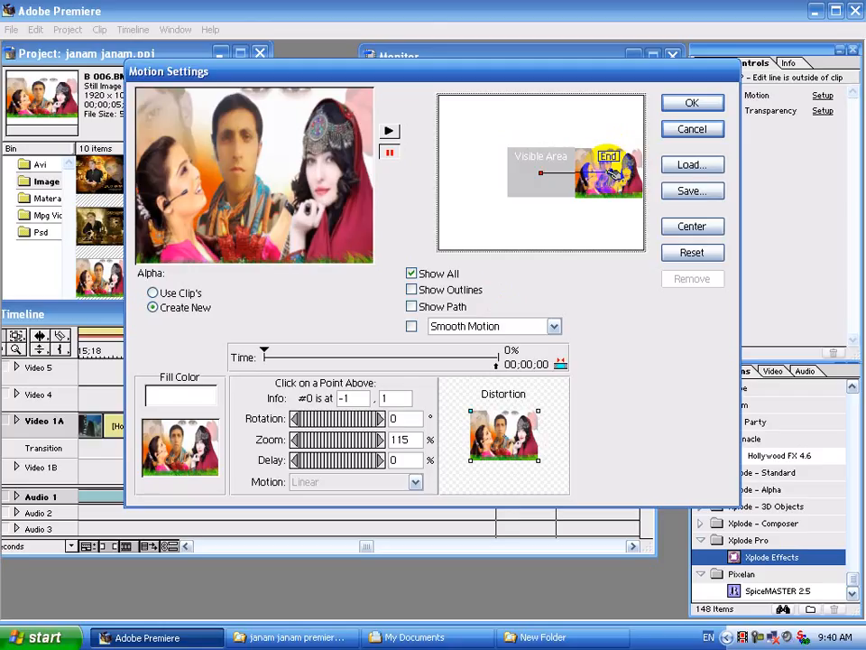
{"action": "key", "text": "Left"}
{"action": "key", "text": "Left"}
{"action": "key", "text": "Left"}
{"action": "key", "text": "Left"}
{"action": "key", "text": "Left"}
{"action": "key", "text": "Left"}
{"action": "key", "text": "Left"}
{"action": "key", "text": "Left"}
{"action": "key", "text": "Left"}
{"action": "key", "text": "Left"}
{"action": "key", "text": "Left"}
{"action": "key", "text": "Left"}
{"action": "key", "text": "Left"}
{"action": "key", "text": "Left"}
{"action": "key", "text": "Left"}
{"action": "key", "text": "Left"}
{"action": "key", "text": "Left"}
{"action": "key", "text": "Left"}
{"action": "key", "text": "Left"}
{"action": "key", "text": "Left"}
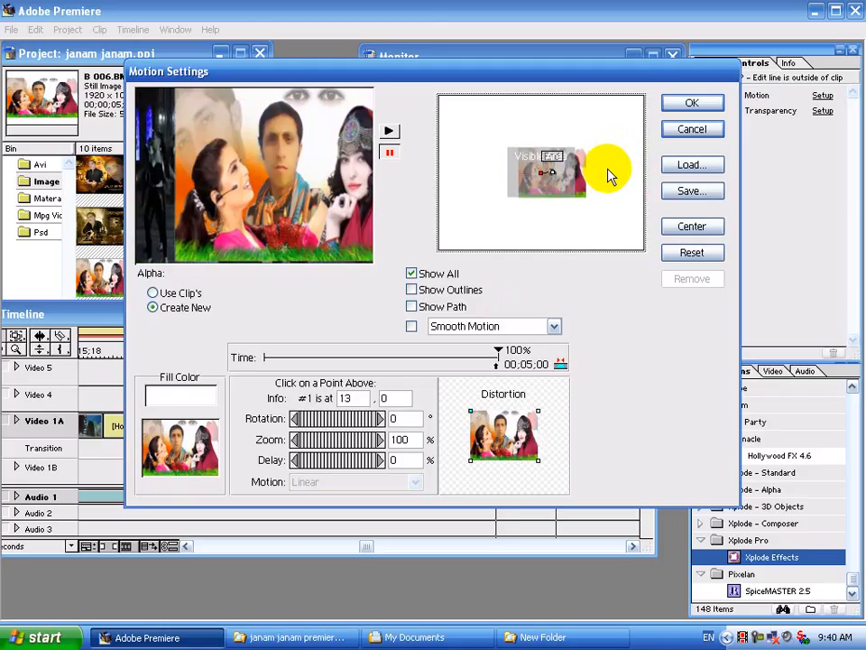
{"action": "key", "text": "Left"}
{"action": "key", "text": "Left"}
{"action": "key", "text": "Left"}
{"action": "key", "text": "Left"}
{"action": "key", "text": "Left"}
{"action": "key", "text": "Right"}
{"action": "key", "text": "Right"}
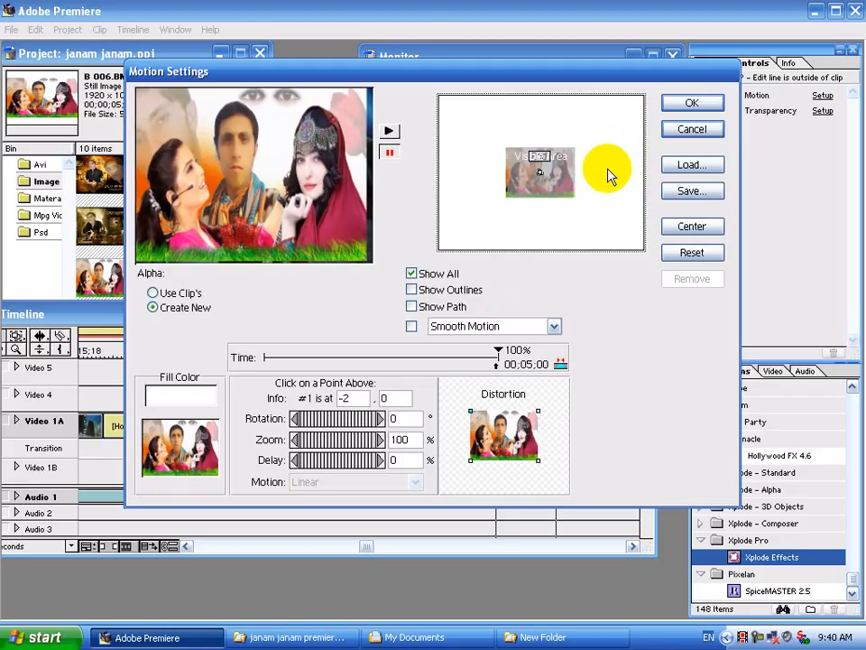
{"action": "key", "text": "Right"}
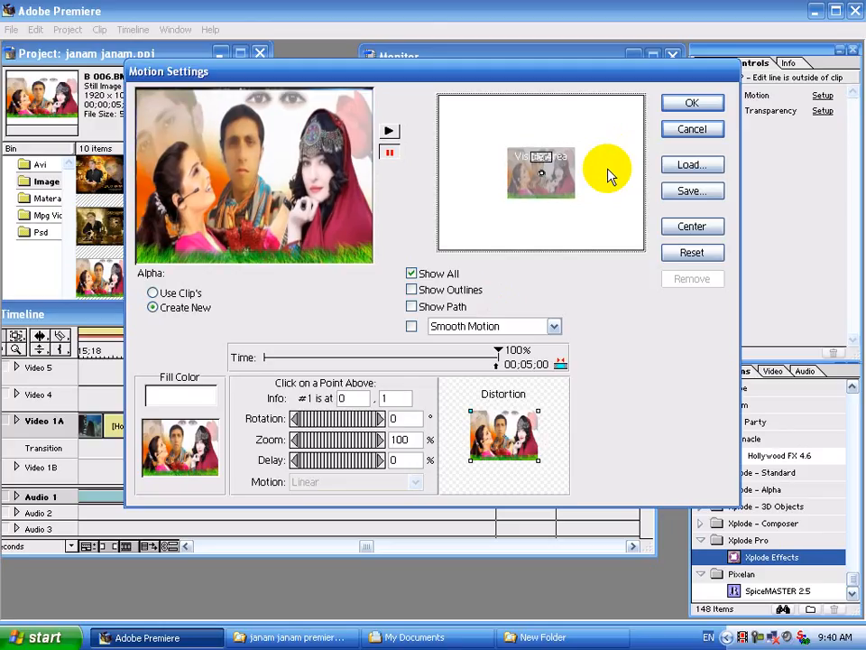
Tilt the B 006.BMP frame clockwise at the end point using distortion, set its zoom to 156% and apply the motion settings.
{"action": "left_click_drag", "start_coordinate": [329, 442], "coordinate": [339, 442]}
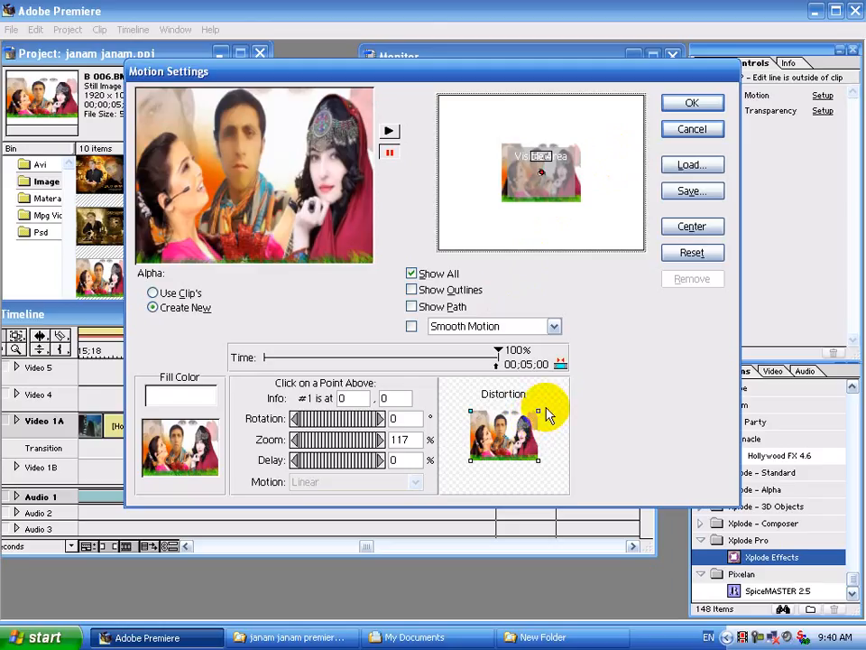
{"action": "left_click_drag", "start_coordinate": [537, 408], "coordinate": [546, 429]}
{"action": "left_click_drag", "start_coordinate": [335, 448], "coordinate": [367, 441]}
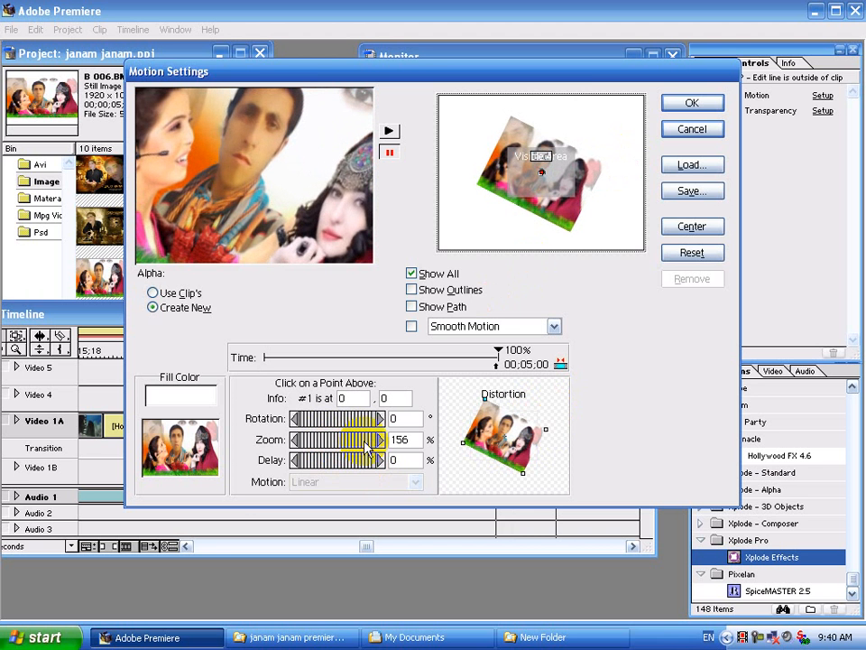
{"action": "left_click", "coordinate": [695, 105]}
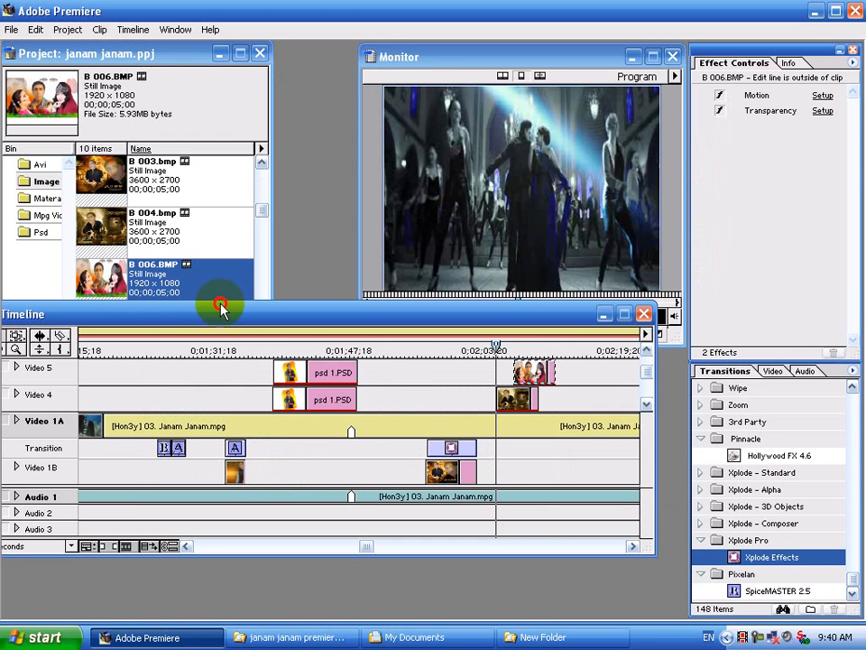
Reposition the timeline window and expand the Video 4 and Video 5 tracks to expose their opacity rubber bands.
{"action": "left_click_drag", "start_coordinate": [221, 308], "coordinate": [282, 292]}
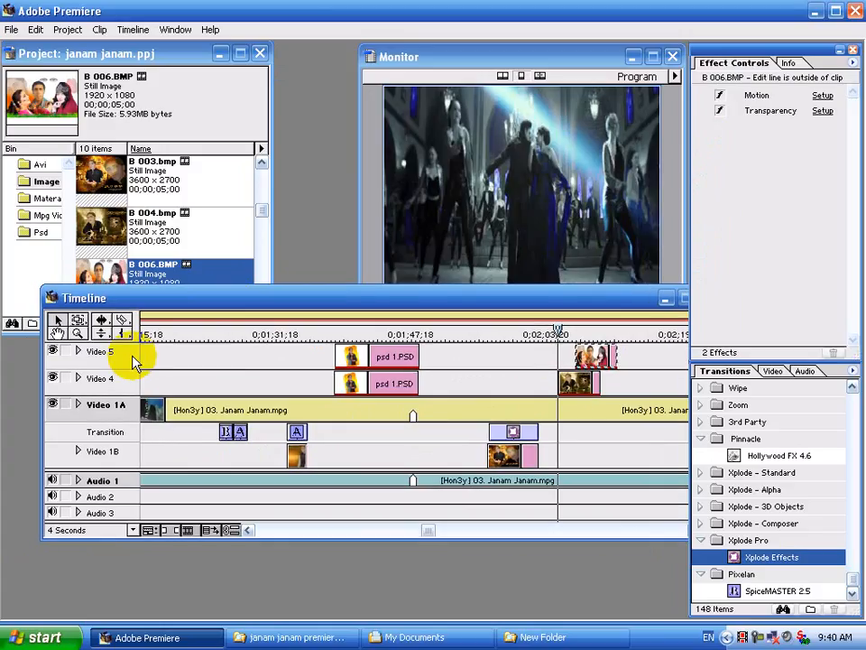
{"action": "left_click", "coordinate": [77, 378]}
{"action": "left_click", "coordinate": [591, 375]}
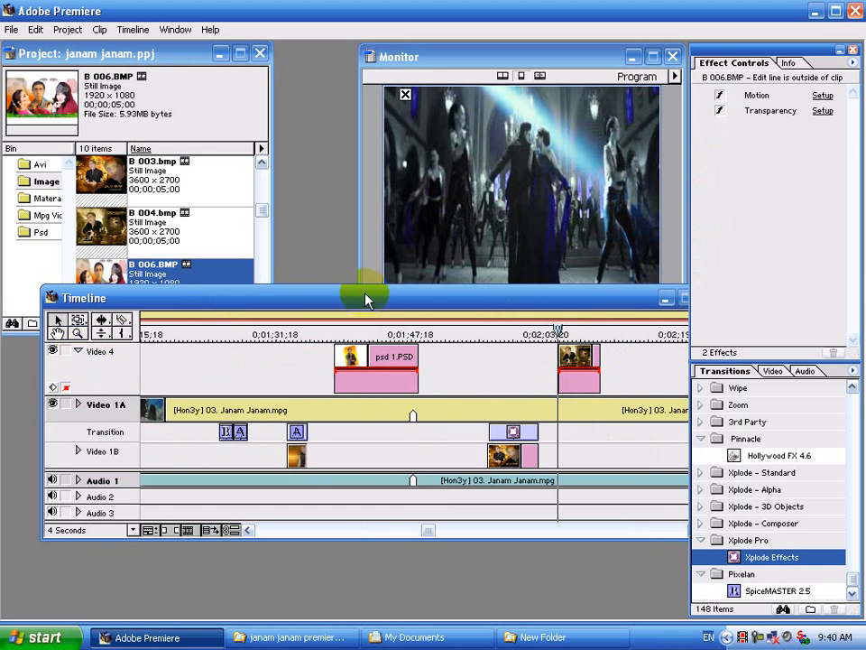
{"action": "left_click_drag", "start_coordinate": [368, 285], "coordinate": [333, 291]}
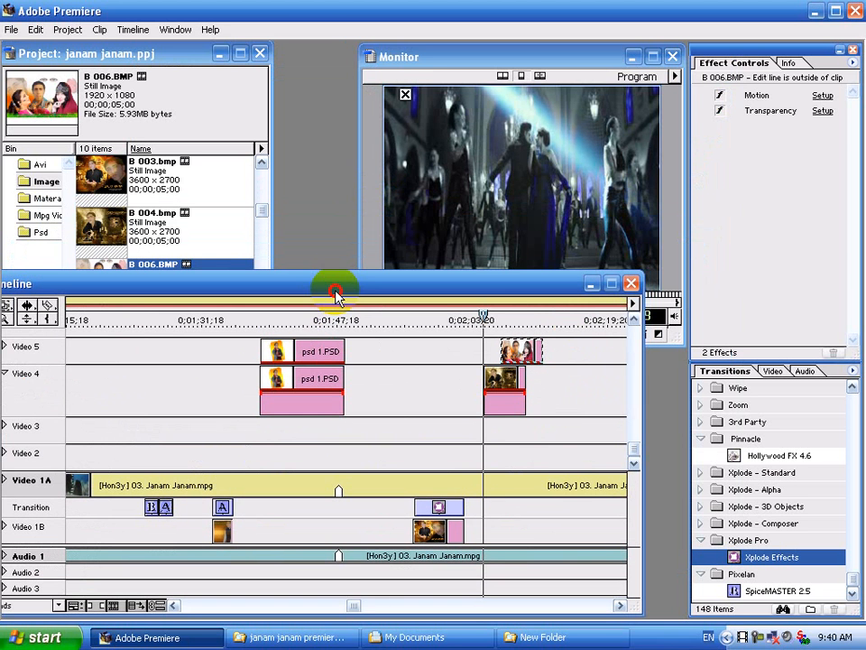
{"action": "left_click", "coordinate": [7, 345]}
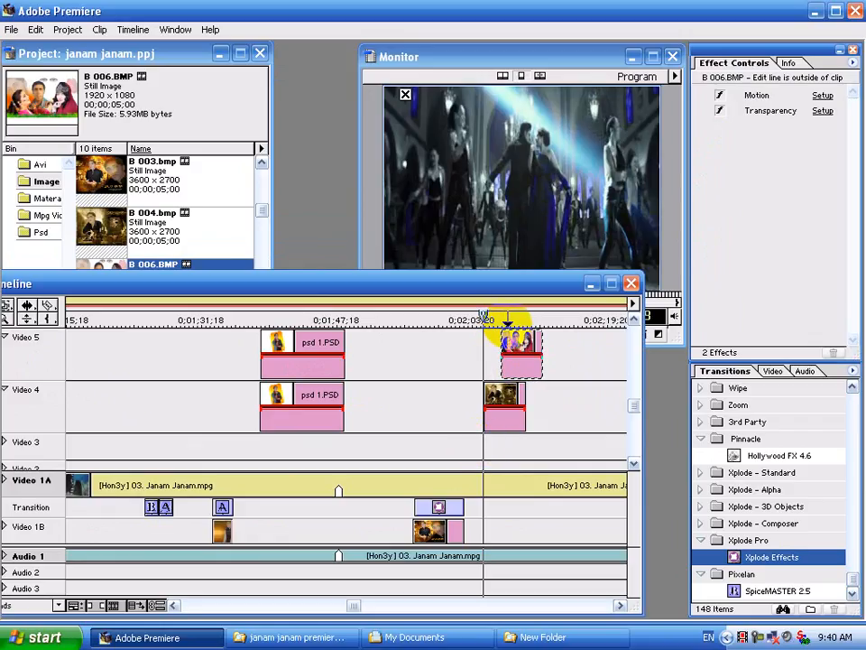
Trim the start of the B 006.BMP clip on Video 5 to shorten its overlap with B 004.bmp.
{"action": "left_click_drag", "start_coordinate": [502, 342], "coordinate": [510, 343]}
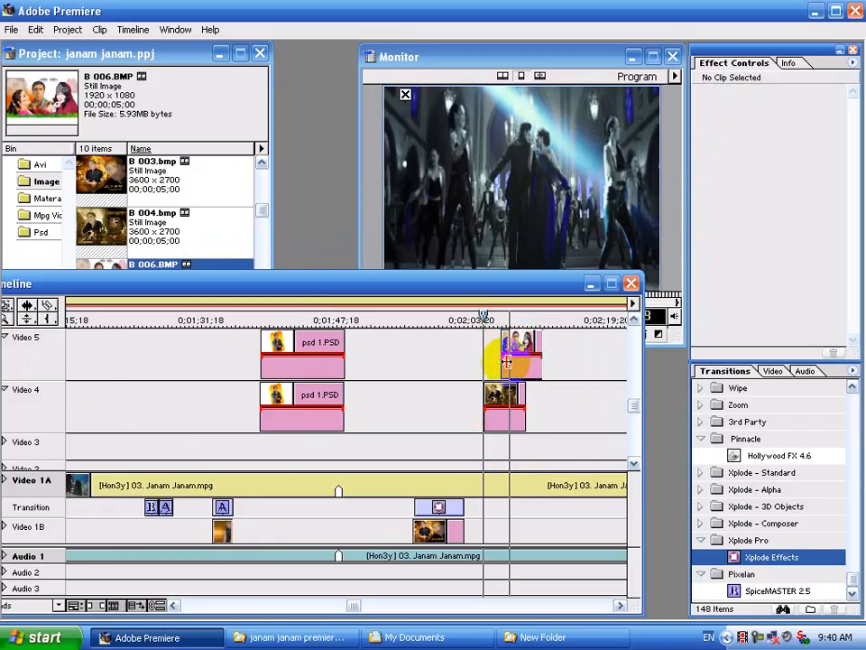
{"action": "left_click_drag", "start_coordinate": [512, 415], "coordinate": [525, 362]}
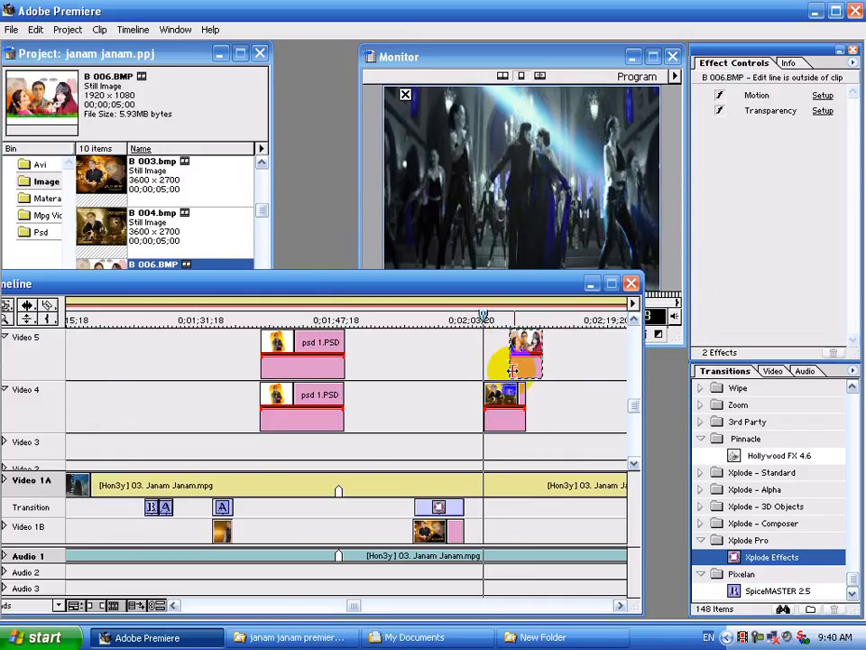
Fade out the B 004.bmp clip on Video 4 from the start of the B 006.BMP clip to its own end.
{"action": "left_click", "coordinate": [508, 321]}
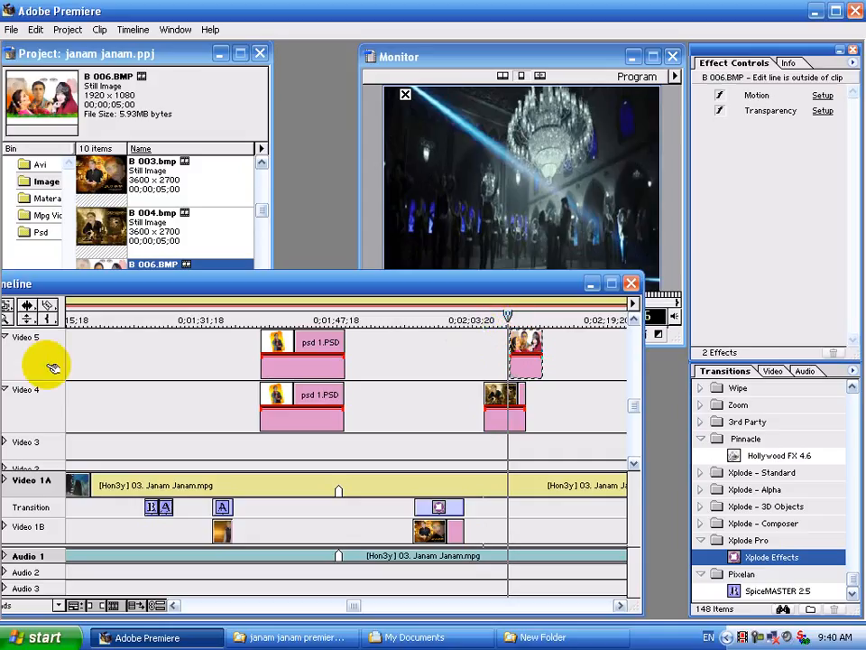
{"action": "left_click_drag", "start_coordinate": [117, 290], "coordinate": [155, 286]}
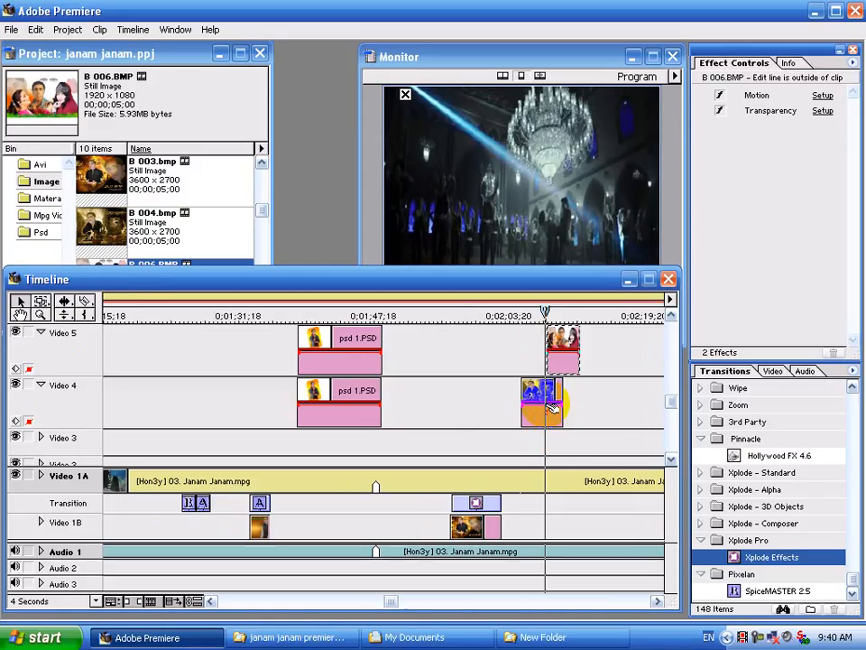
{"action": "mouse_move", "coordinate": [553, 408]}
{"action": "left_mouse_down"}
{"action": "mouse_move", "coordinate": [567, 411]}
{"action": "mouse_move", "coordinate": [561, 424]}
{"action": "left_mouse_up"}
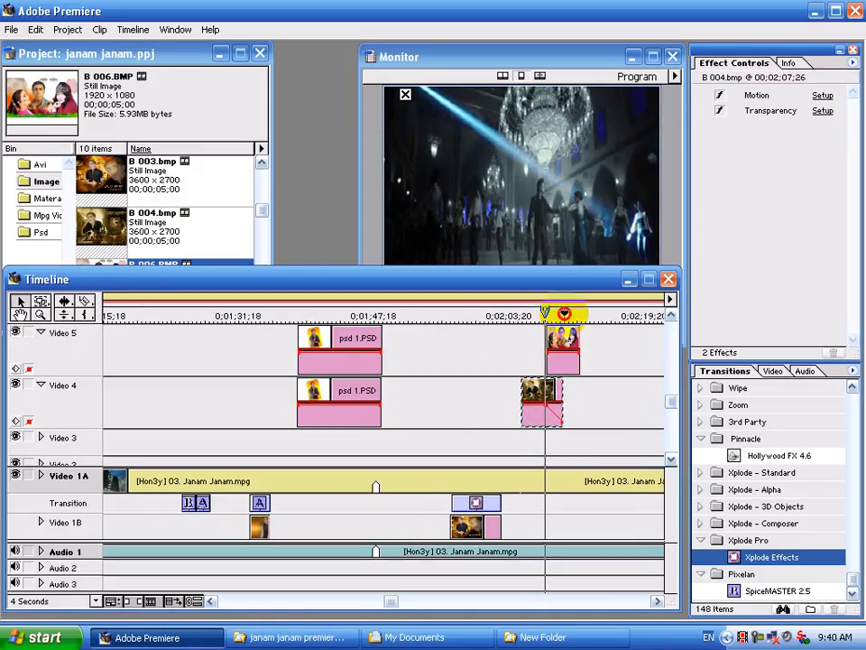
Fade out the B 006.BMP clip on Video 5 from 00;02;10;26 to the clip's end.
{"action": "left_click_drag", "start_coordinate": [564, 313], "coordinate": [570, 314]}
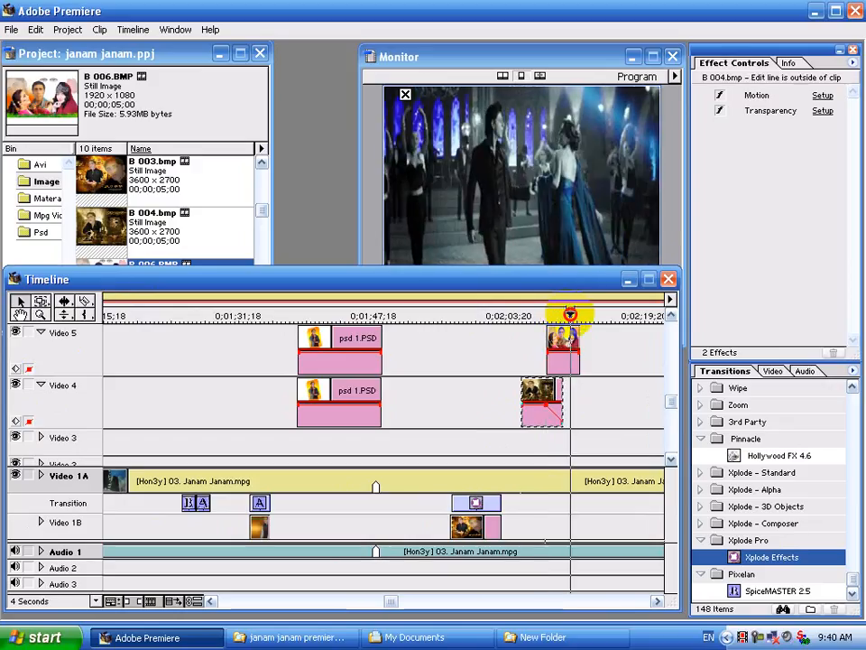
{"action": "left_click", "coordinate": [575, 351]}
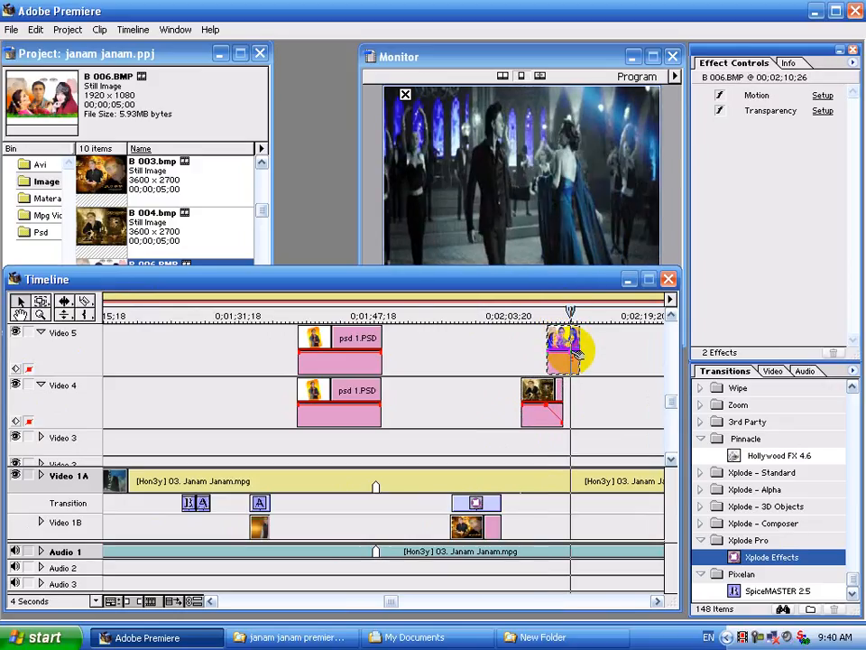
{"action": "left_click_drag", "start_coordinate": [580, 353], "coordinate": [580, 371]}
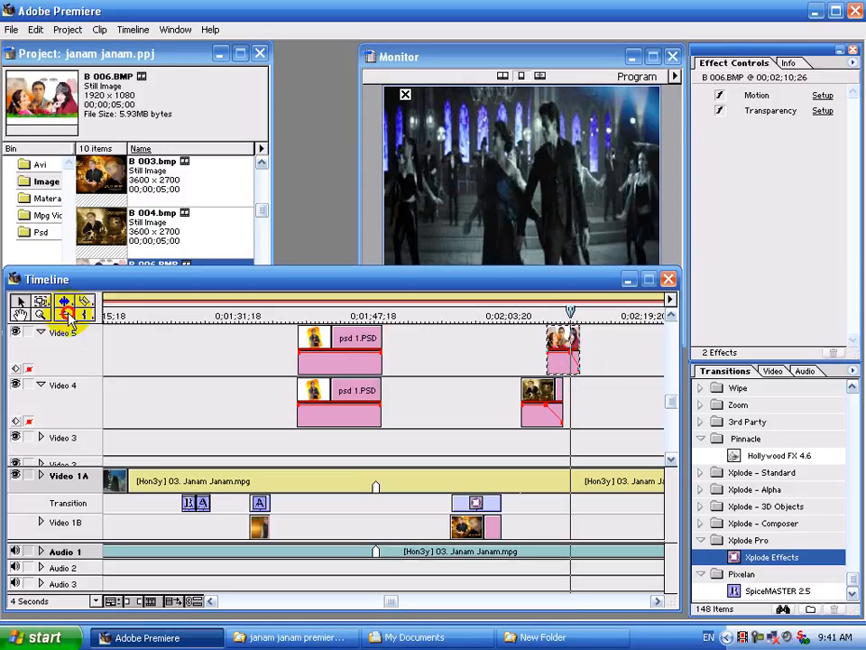
Slightly lower the opacity before the fade-outs on B 004.bmp and B 006.BMP with the Fade Adjustment tool, then collapse Video 4.
{"action": "left_click", "coordinate": [69, 316]}
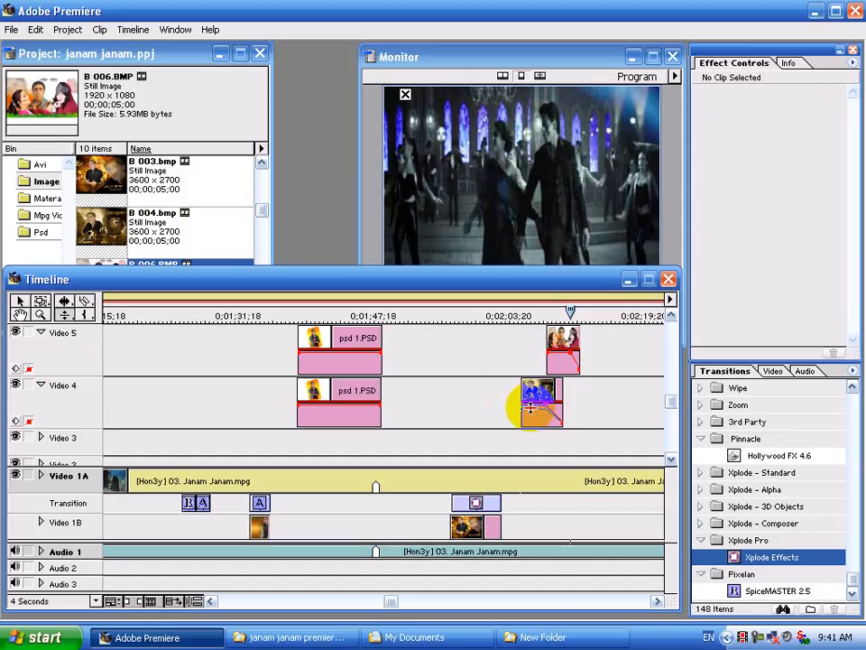
{"action": "left_click_drag", "start_coordinate": [530, 408], "coordinate": [531, 409]}
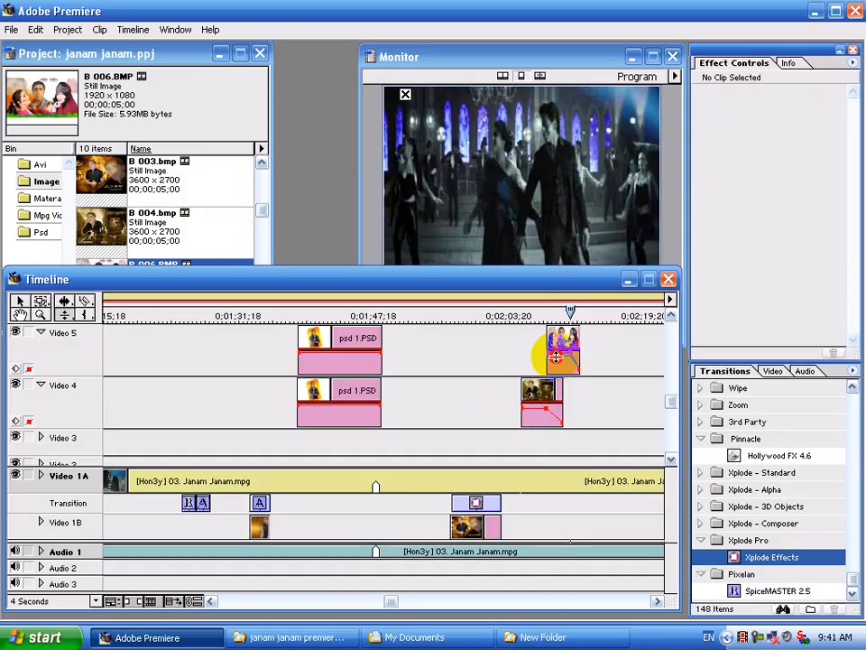
{"action": "left_click_drag", "start_coordinate": [556, 357], "coordinate": [557, 359]}
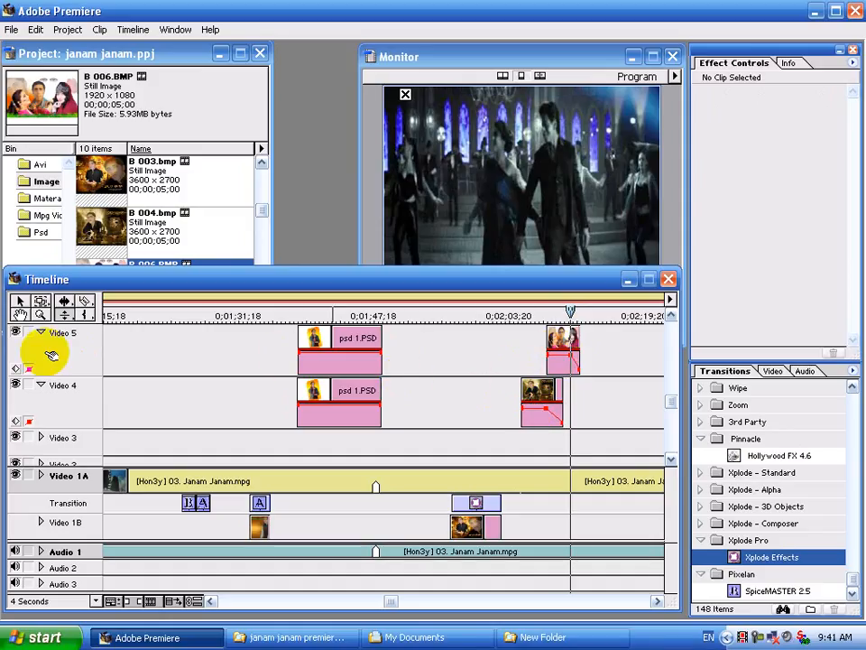
{"action": "left_click", "coordinate": [40, 385]}
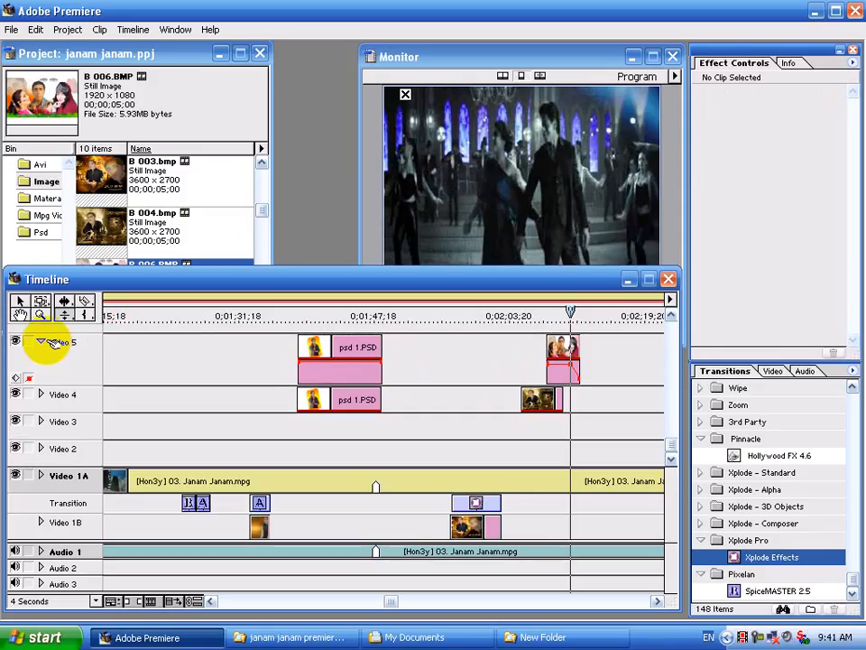
Collapse Video 5 and play back the section with the B 004.bmp and B 006.BMP overlays and their fade-outs.
{"action": "left_click", "coordinate": [40, 342]}
{"action": "left_click", "coordinate": [487, 311]}
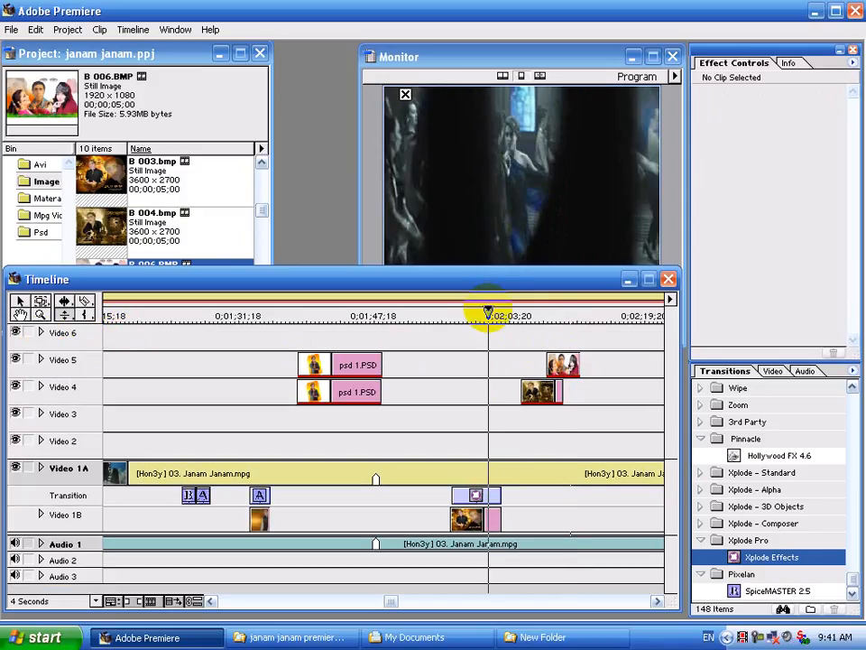
{"action": "key", "text": "space"}
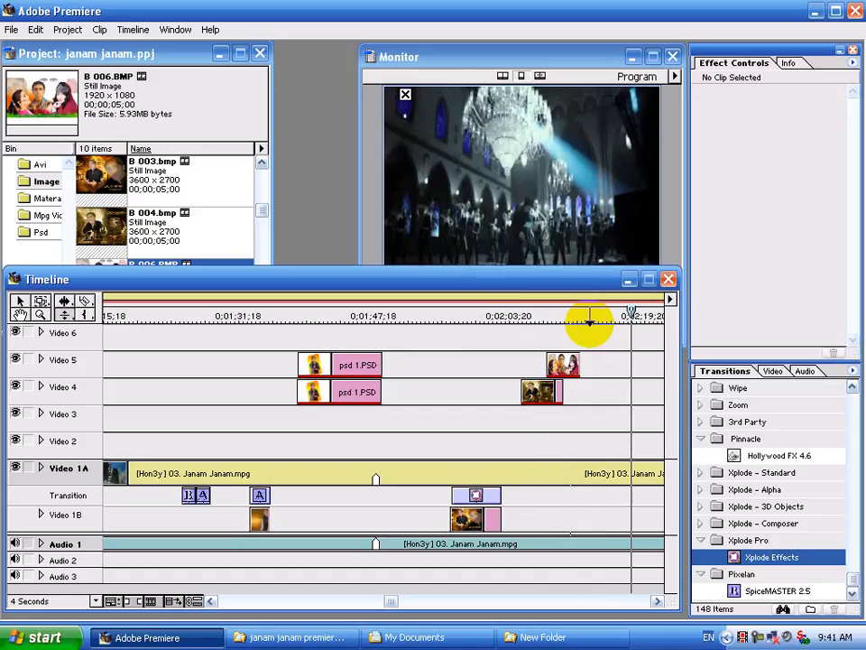
Place B 007.BMP on Video 1B at 00;02;18;02 and shorten it to about 2 seconds.
{"action": "left_click_drag", "start_coordinate": [568, 296], "coordinate": [526, 263]}
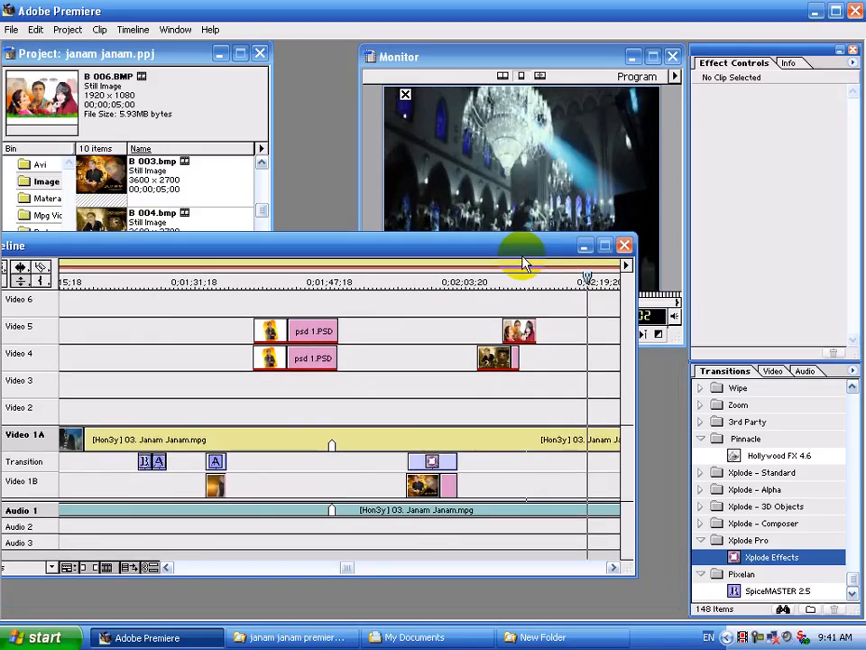
{"action": "left_click", "coordinate": [610, 566]}
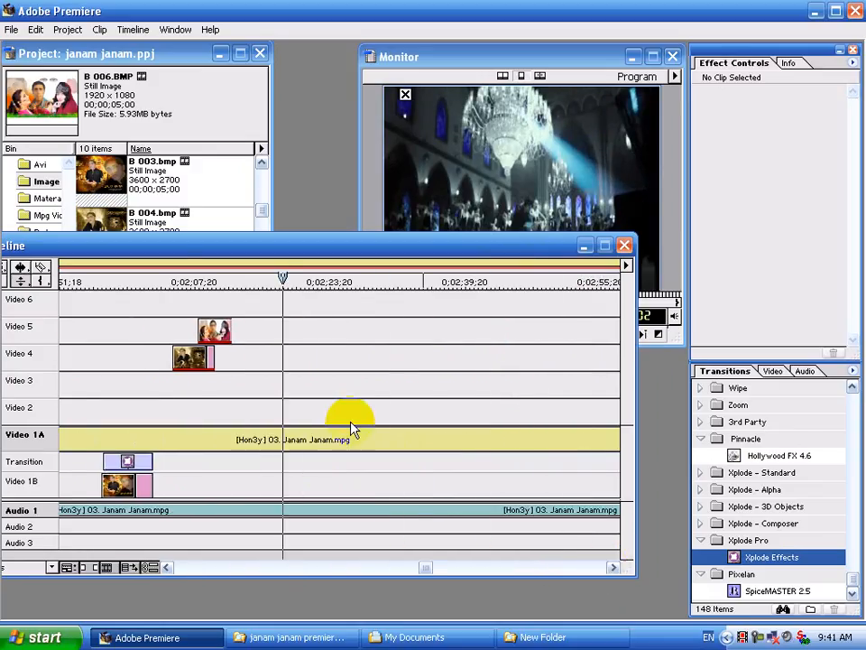
{"action": "left_click_drag", "start_coordinate": [177, 252], "coordinate": [256, 283]}
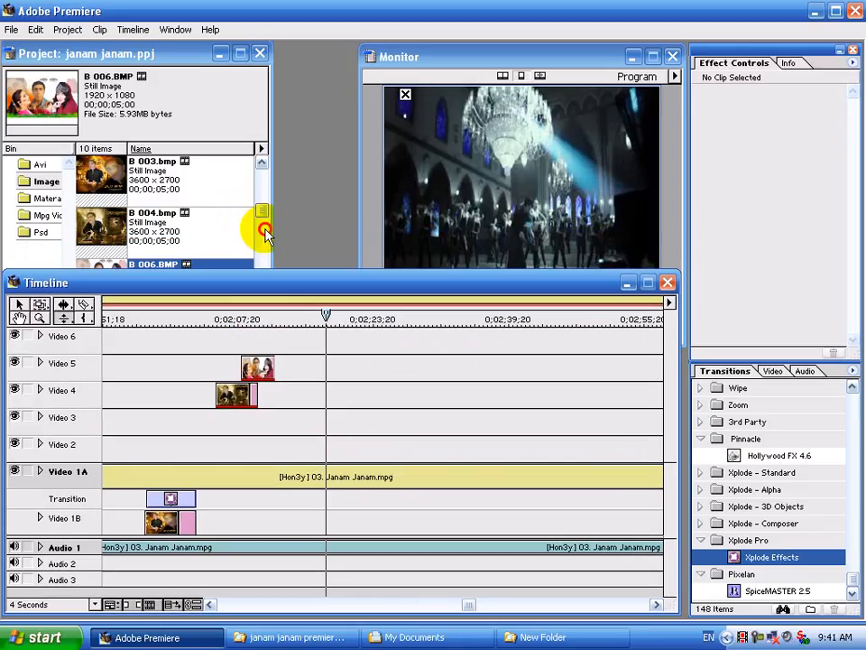
{"action": "left_click", "coordinate": [266, 233]}
{"action": "left_click_drag", "start_coordinate": [101, 227], "coordinate": [343, 523]}
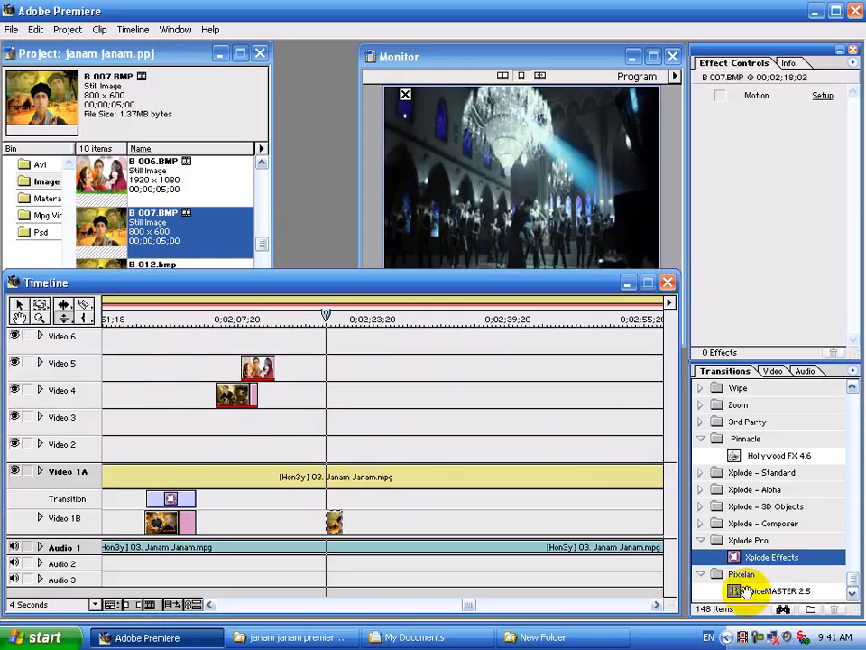
Add a SpiceMASTER 2.5 transition over B 007.BMP using the Spread2 D spice from Bands2.
{"action": "left_click_drag", "start_coordinate": [747, 592], "coordinate": [330, 505]}
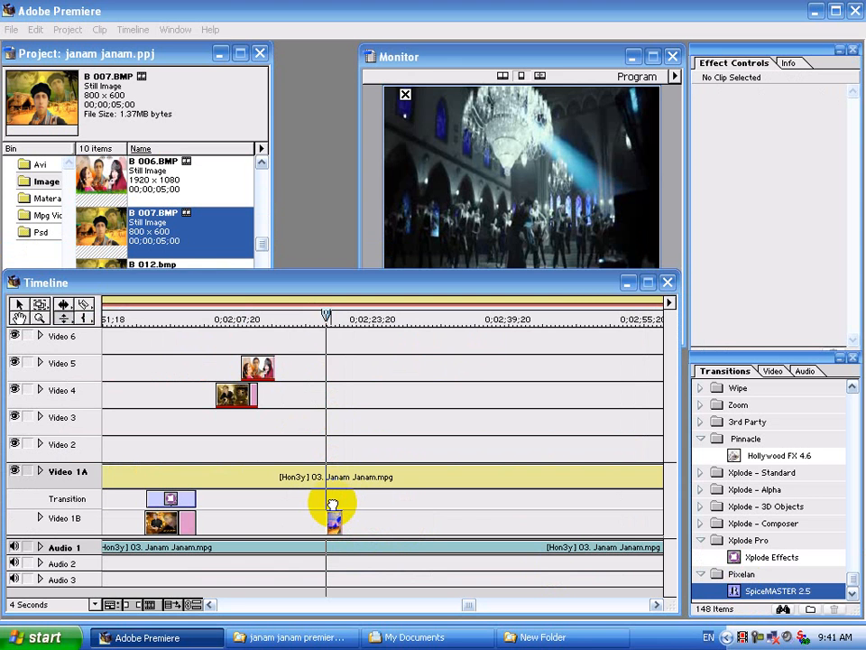
{"action": "left_click", "coordinate": [394, 74]}
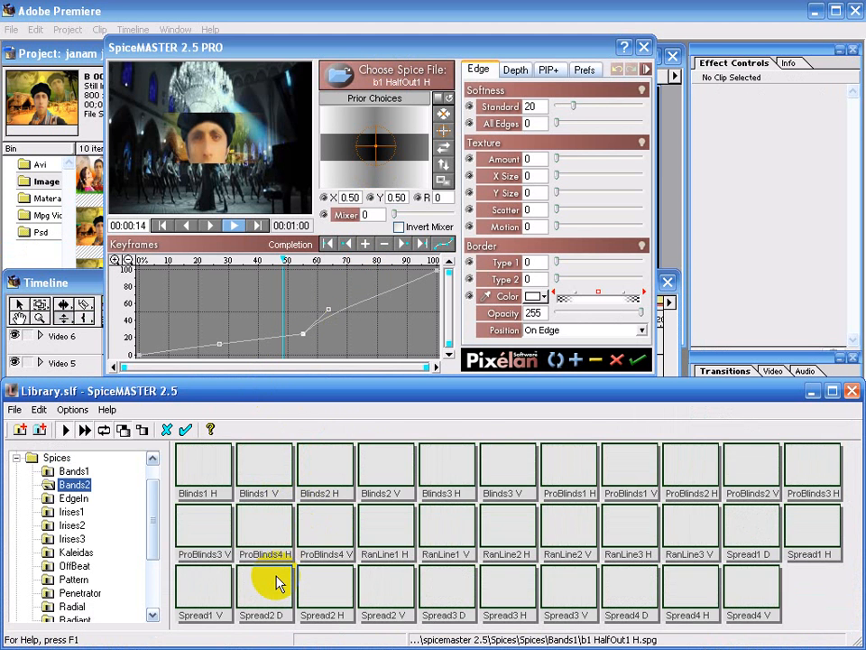
{"action": "left_click", "coordinate": [263, 586]}
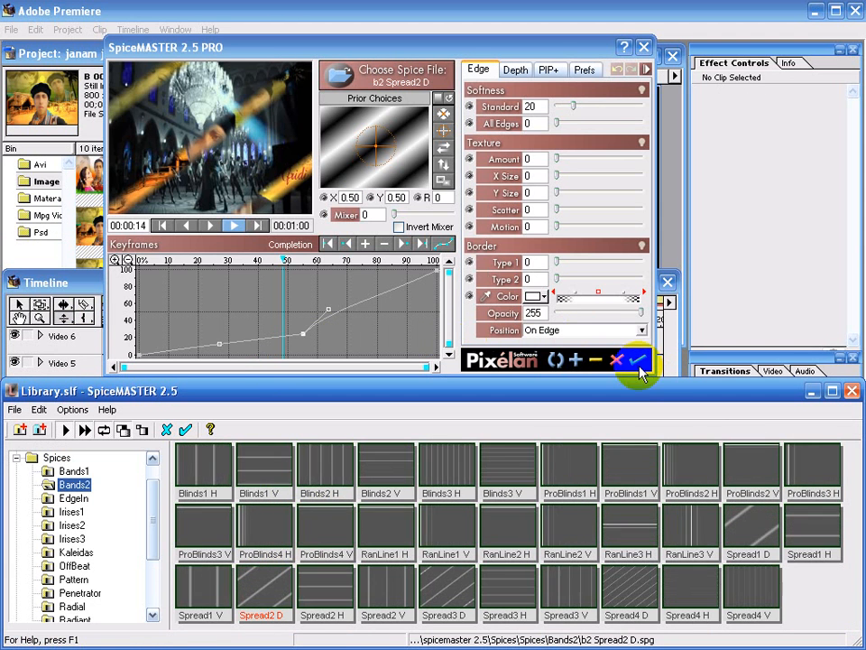
{"action": "left_click", "coordinate": [638, 359]}
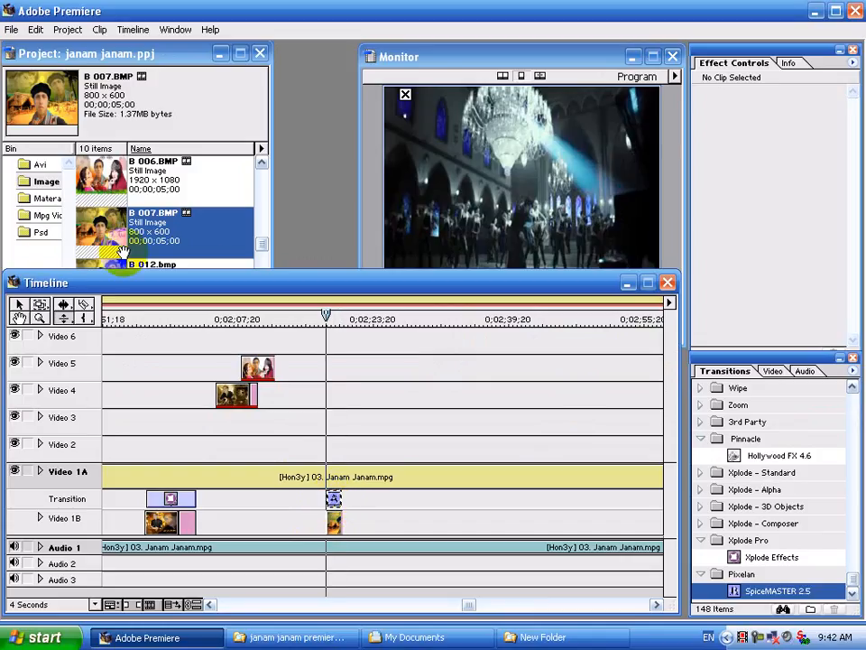
Place B 012.bmp directly after B 007.BMP on Video 1B, about 2 seconds long, and add an Xplode Effects transition over it.
{"action": "left_click_drag", "start_coordinate": [263, 245], "coordinate": [262, 263]}
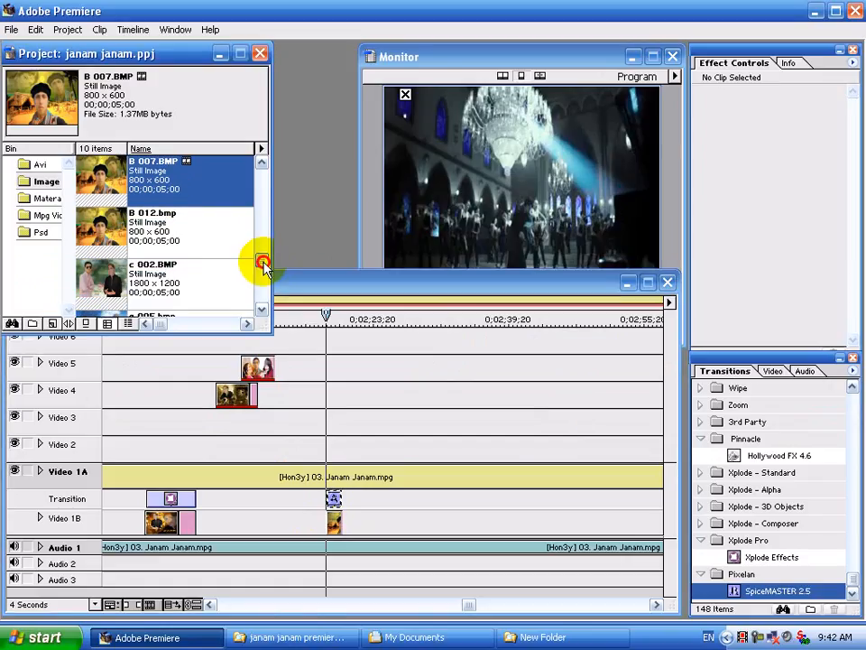
{"action": "left_click_drag", "start_coordinate": [121, 240], "coordinate": [358, 521]}
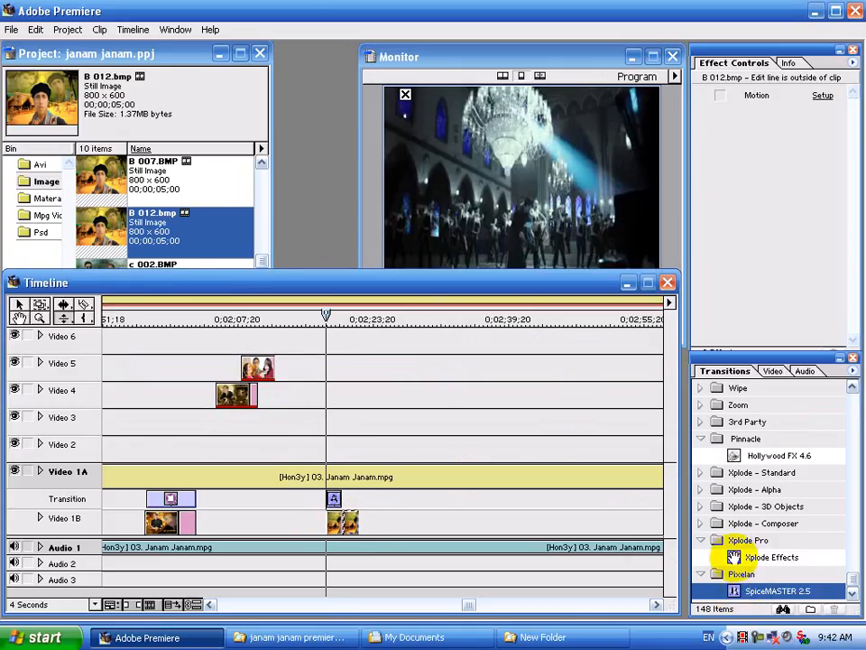
{"action": "left_click_drag", "start_coordinate": [736, 557], "coordinate": [320, 465]}
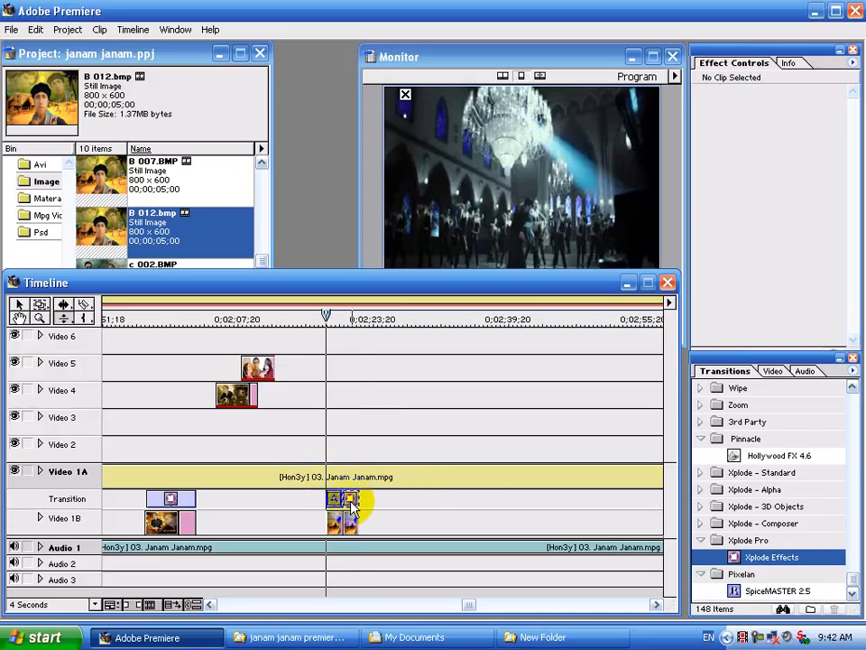
{"action": "left_click_drag", "start_coordinate": [350, 510], "coordinate": [350, 510]}
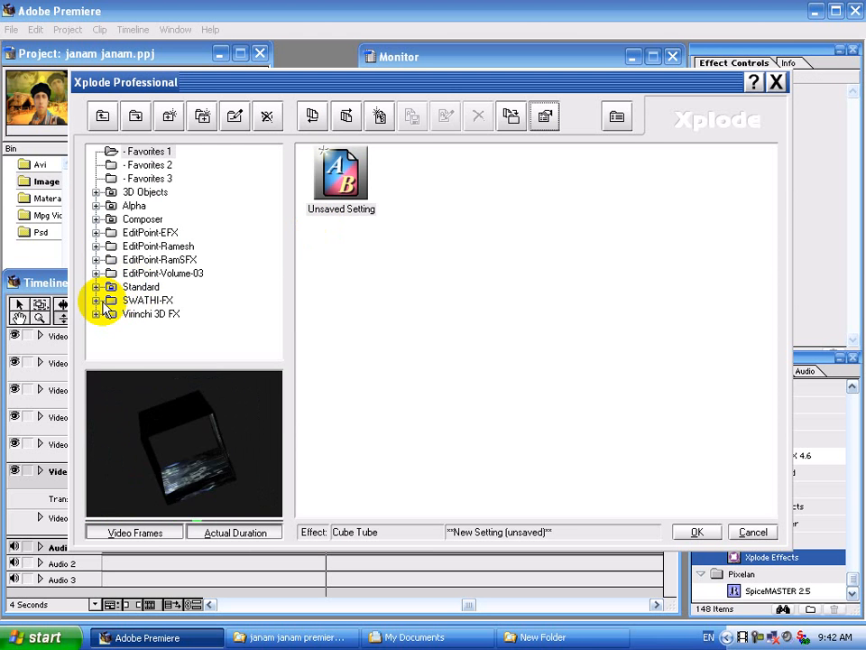
Examine the SWATHI-FX presets in 3D PACK-01 through 3D PACK-04, previewing 01, FILMSTRIP and MUSIC HEART.
{"action": "left_click", "coordinate": [97, 300]}
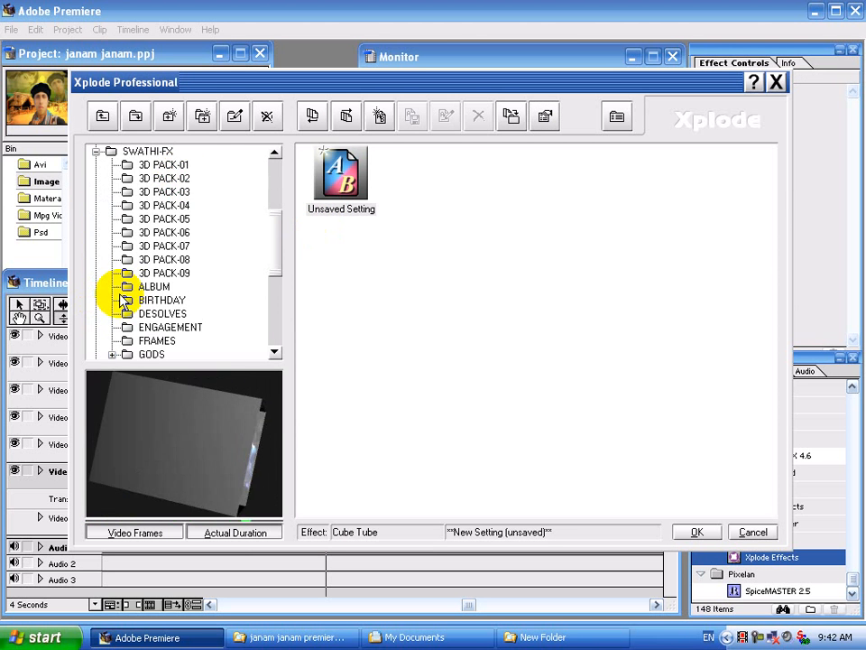
{"action": "left_click", "coordinate": [197, 164]}
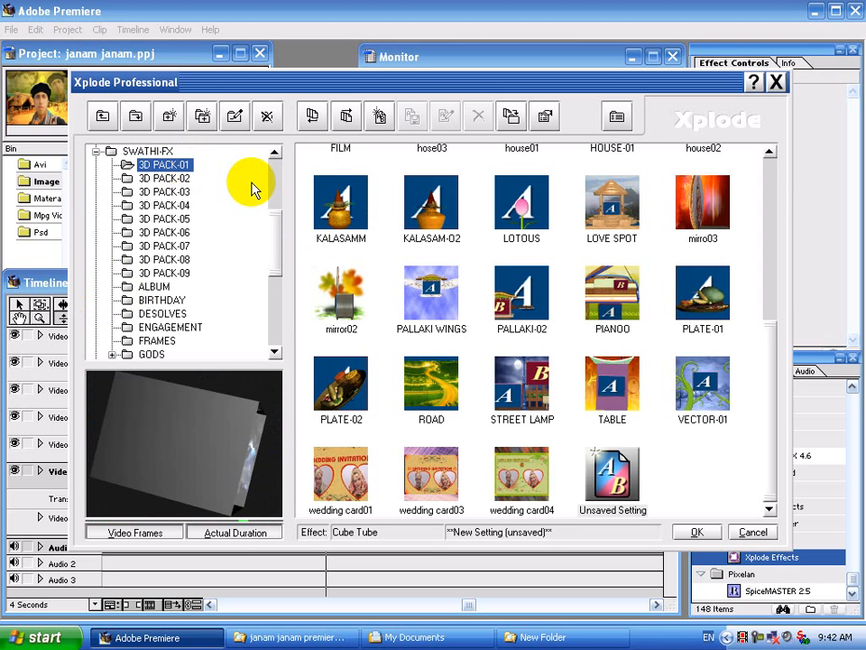
{"action": "left_click_drag", "start_coordinate": [772, 376], "coordinate": [760, 189]}
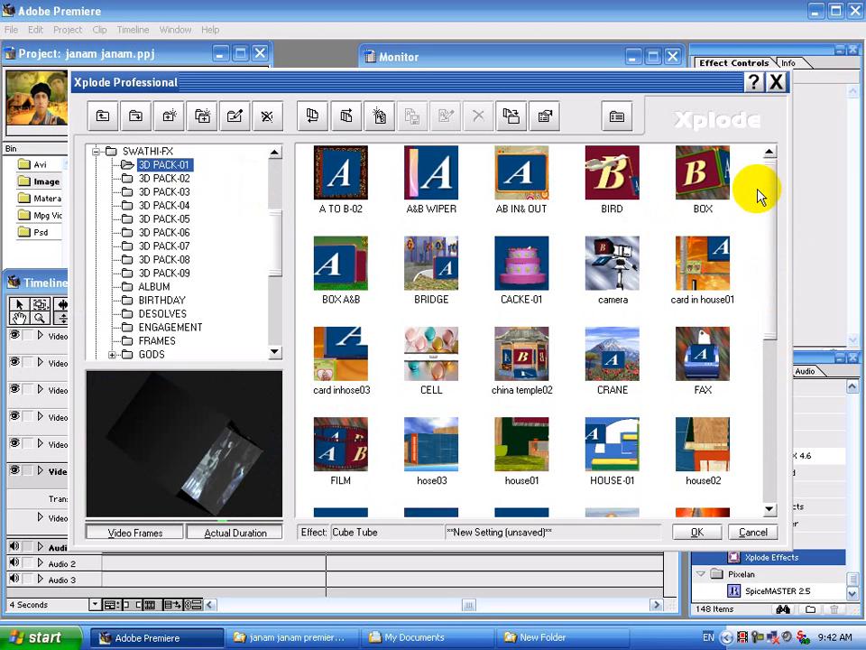
{"action": "left_click", "coordinate": [164, 178]}
{"action": "left_click", "coordinate": [774, 258]}
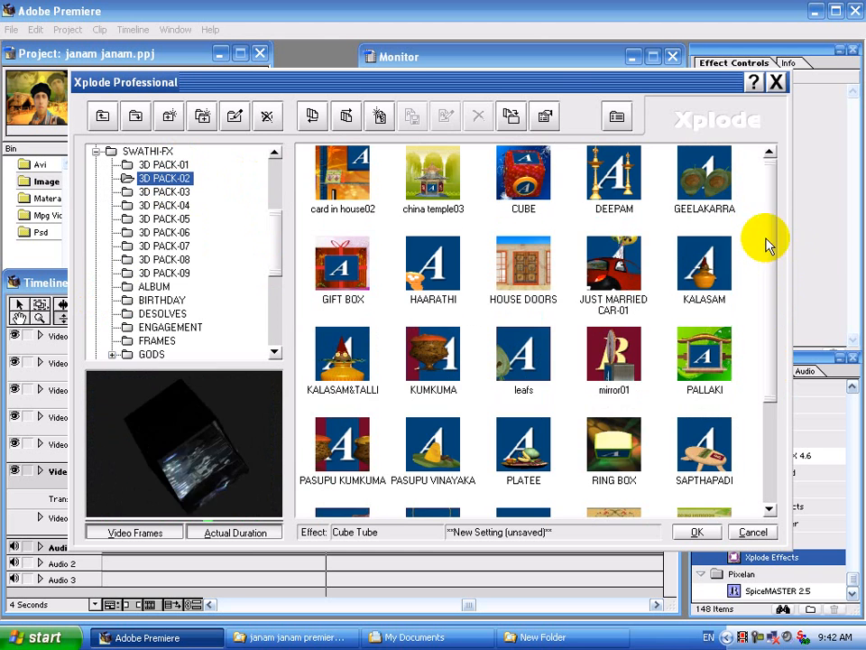
{"action": "left_click", "coordinate": [164, 192]}
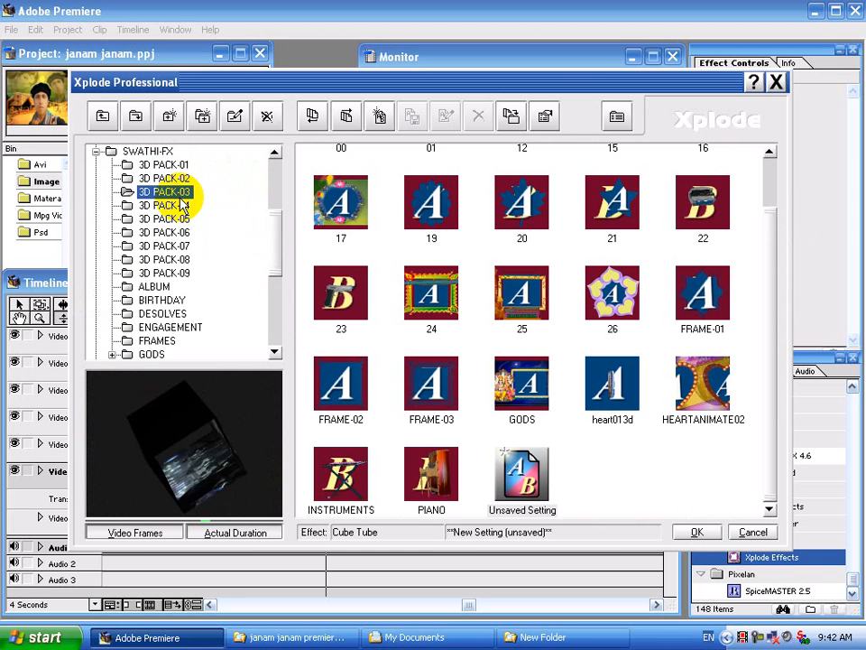
{"action": "left_click", "coordinate": [773, 187]}
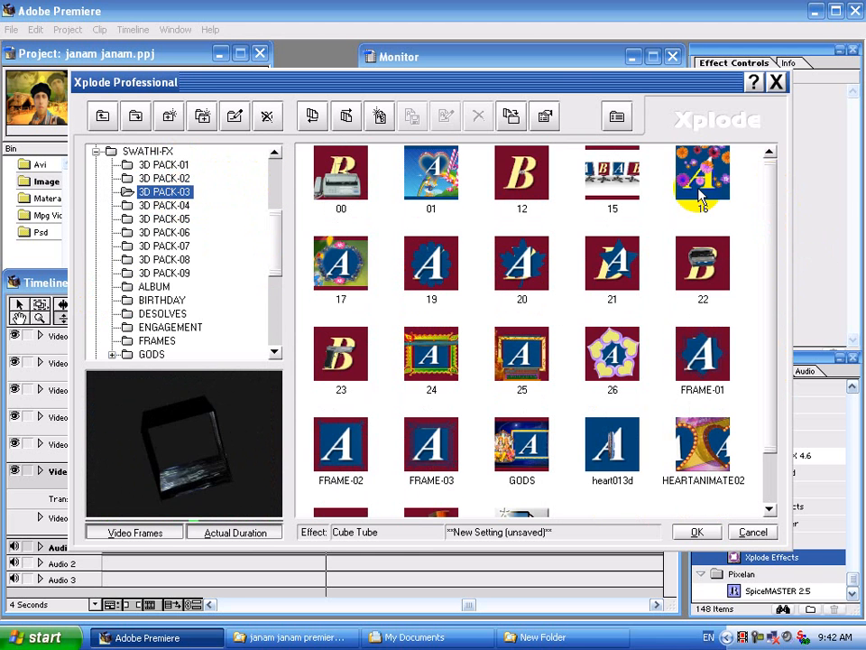
{"action": "left_click", "coordinate": [415, 202]}
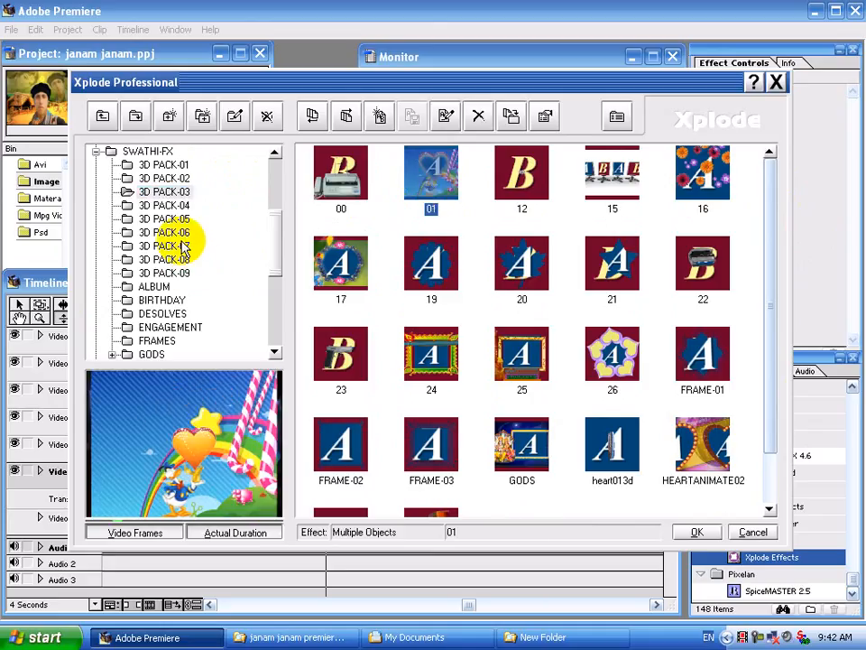
{"action": "left_click", "coordinate": [181, 207]}
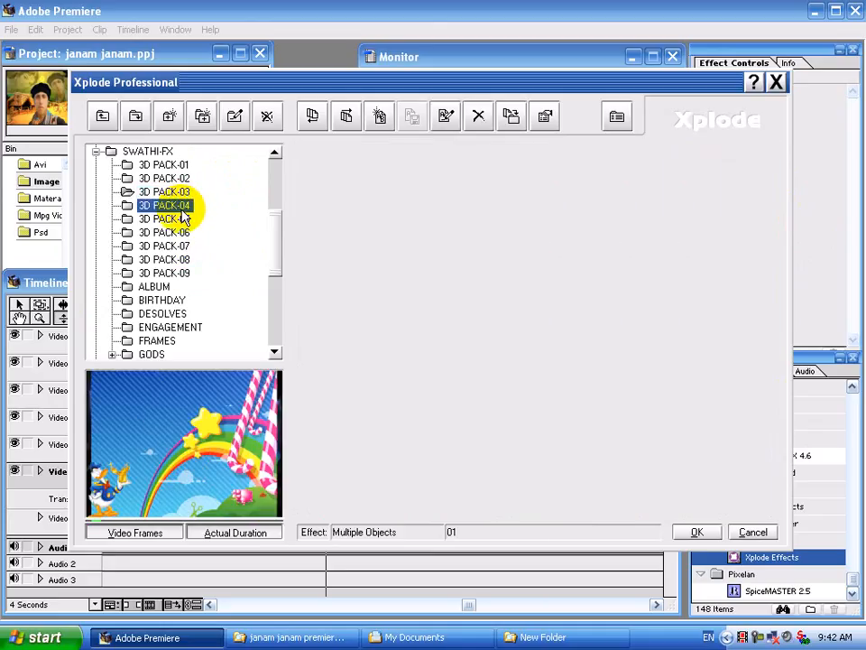
{"action": "left_click", "coordinate": [520, 188]}
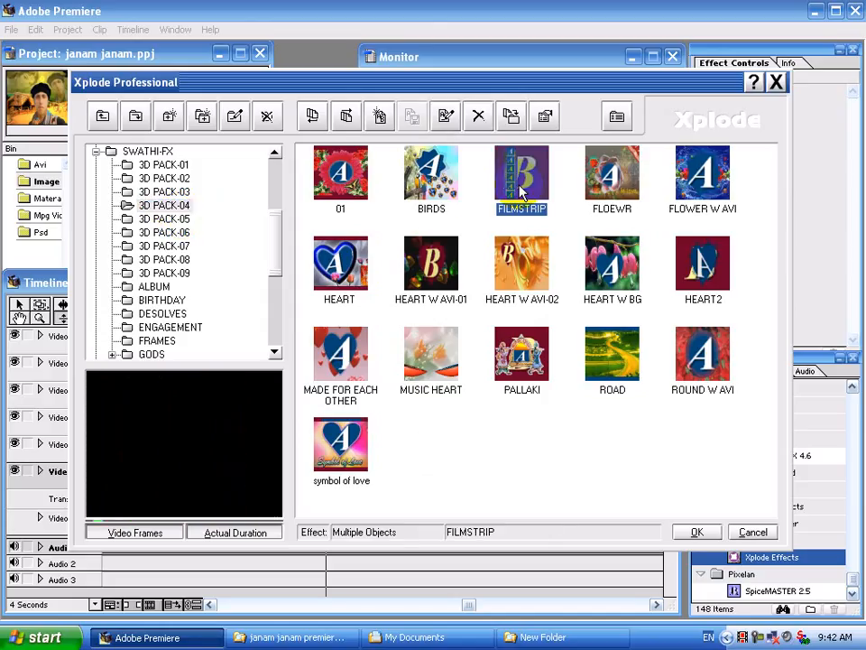
{"action": "left_click", "coordinate": [436, 352]}
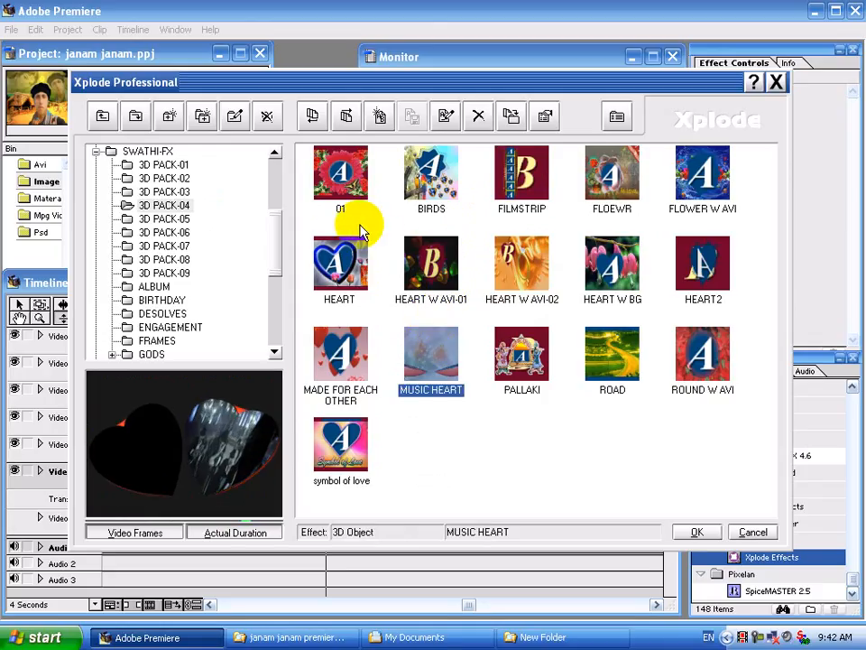
Choose the SNOW MOUNTAIN preset from SWATHI-FX 3D PACK-05 and set its background to Back Video.
{"action": "left_click", "coordinate": [188, 220]}
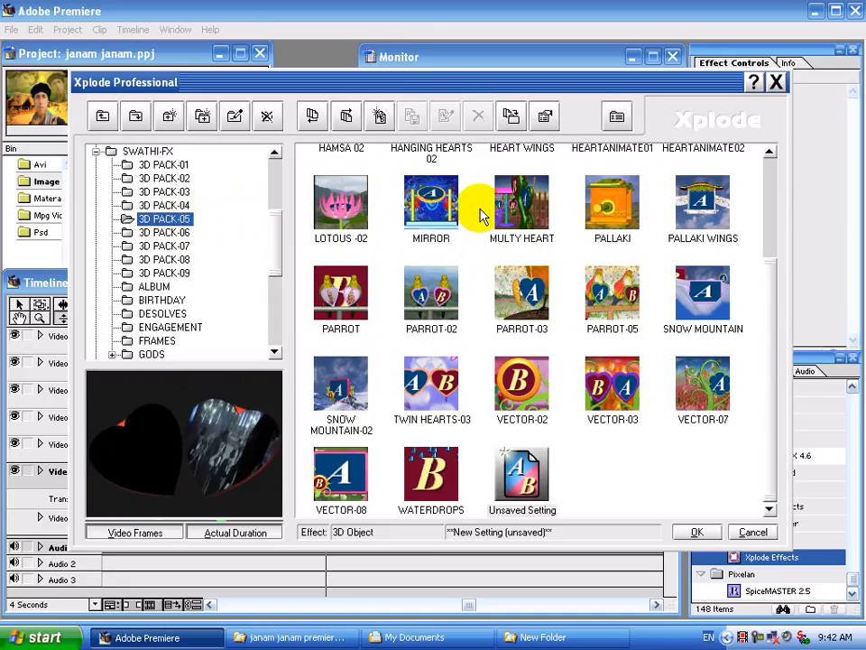
{"action": "left_click", "coordinate": [695, 290]}
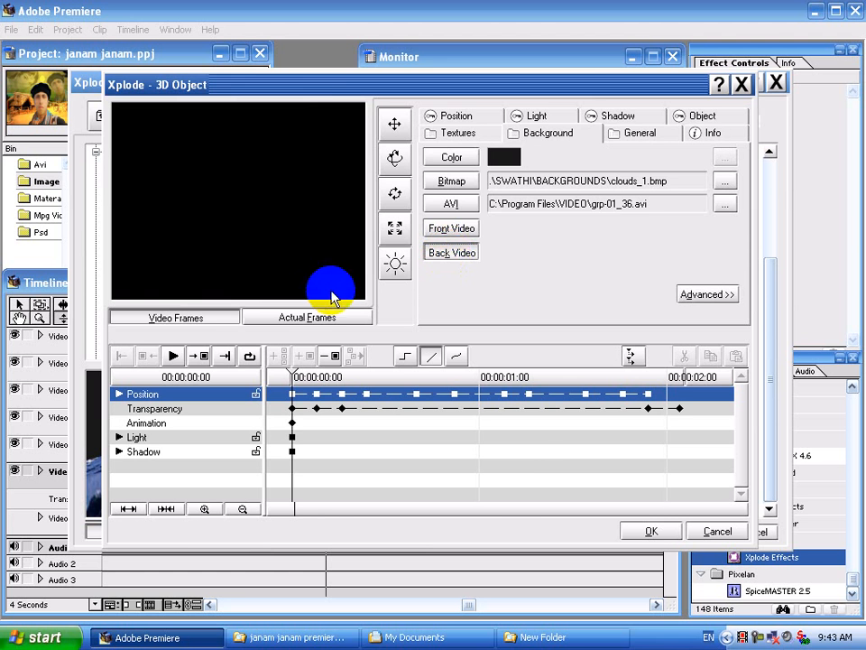
{"action": "left_click", "coordinate": [649, 529]}
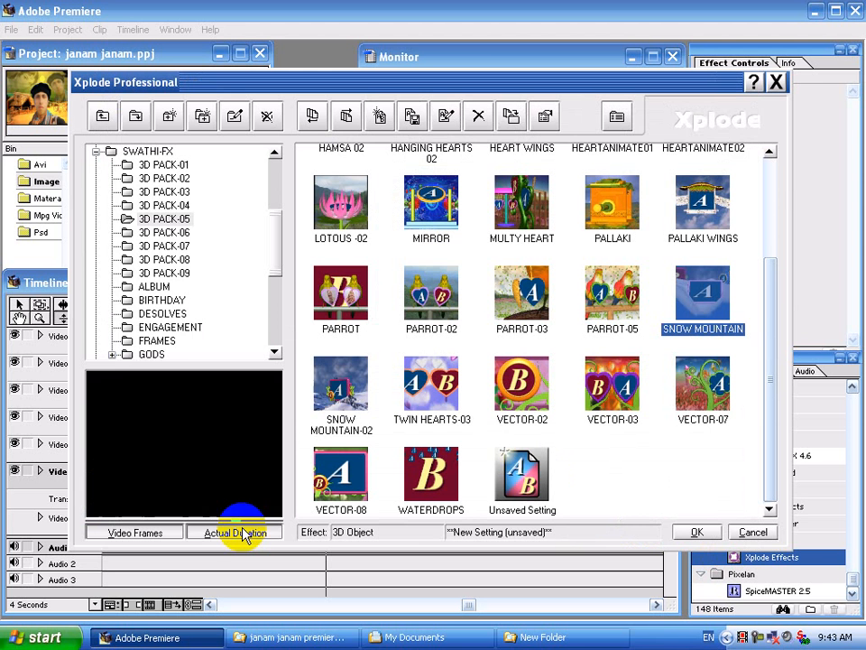
Compare the transition preview with and without video frames, turn off Actual Duration and accept the Xplode settings.
{"action": "left_click", "coordinate": [161, 530]}
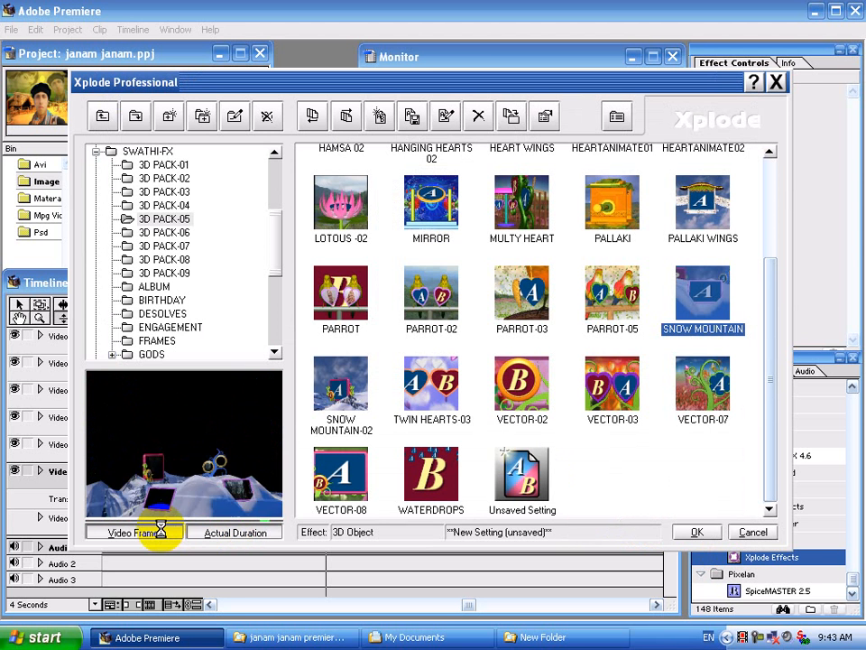
{"action": "left_click", "coordinate": [228, 536]}
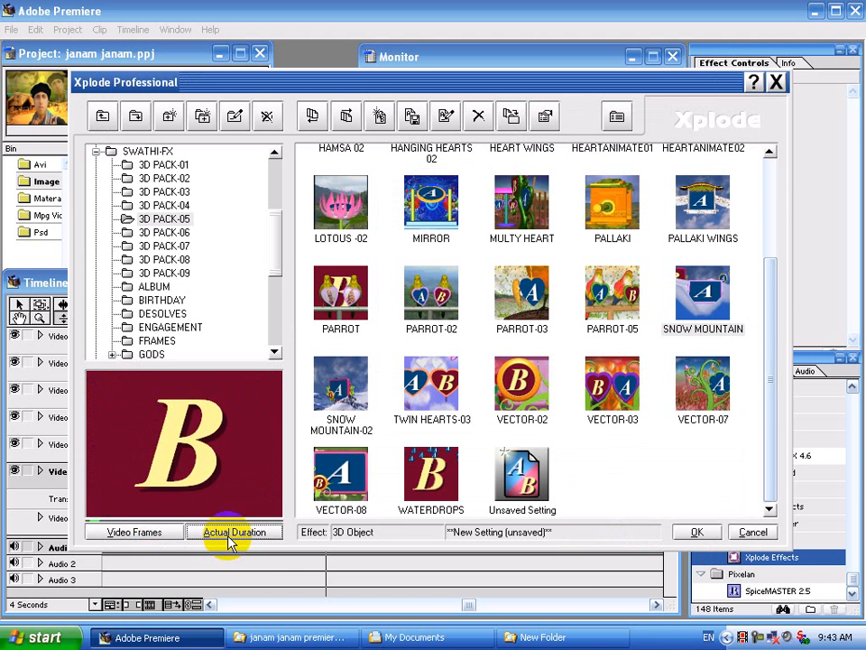
{"action": "left_click", "coordinate": [172, 540]}
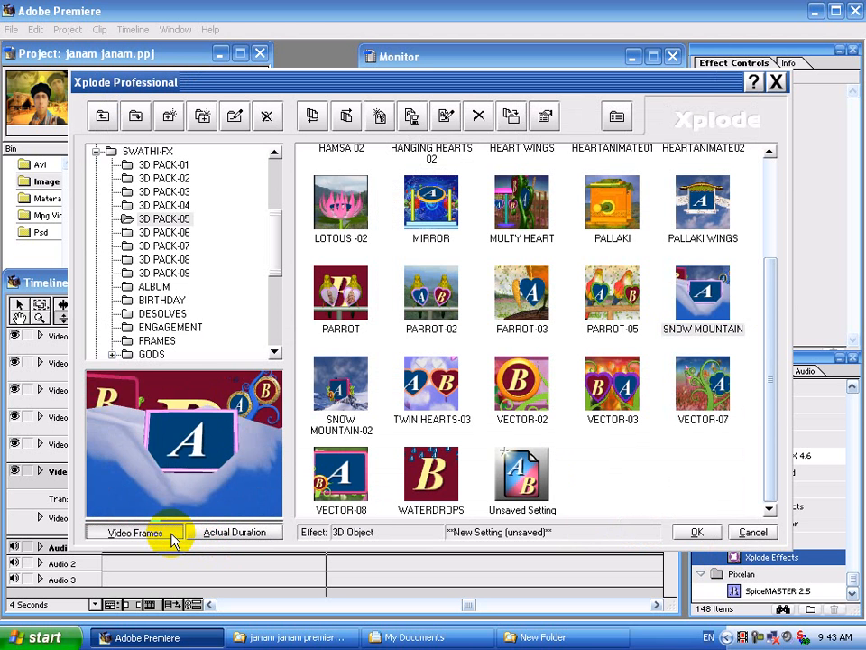
{"action": "left_click", "coordinate": [695, 531]}
Scrub through the B 007.BMP transition and play back the B 012.bmp section.
{"action": "left_click", "coordinate": [329, 320]}
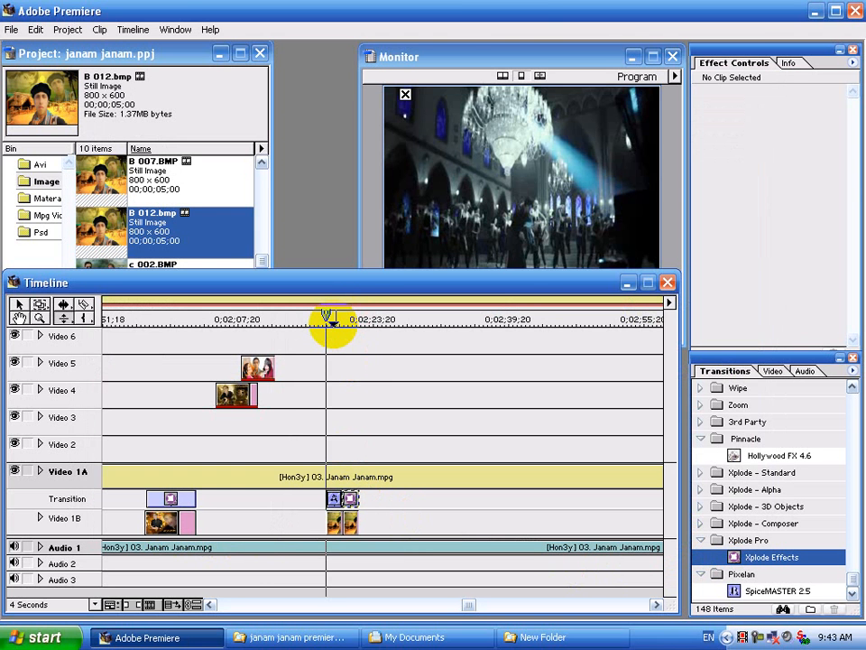
{"action": "left_click_drag", "start_coordinate": [332, 322], "coordinate": [341, 318]}
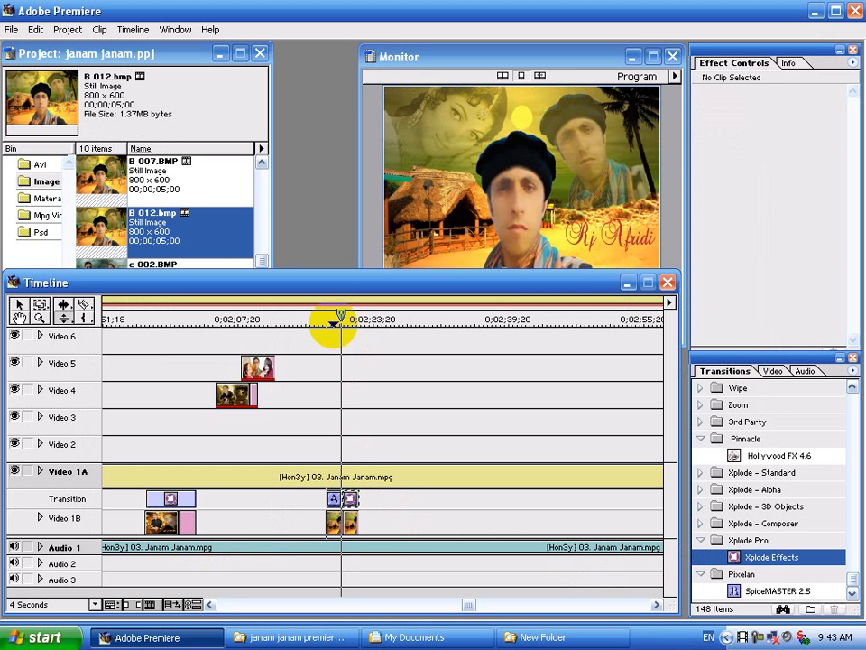
{"action": "key", "text": "space"}
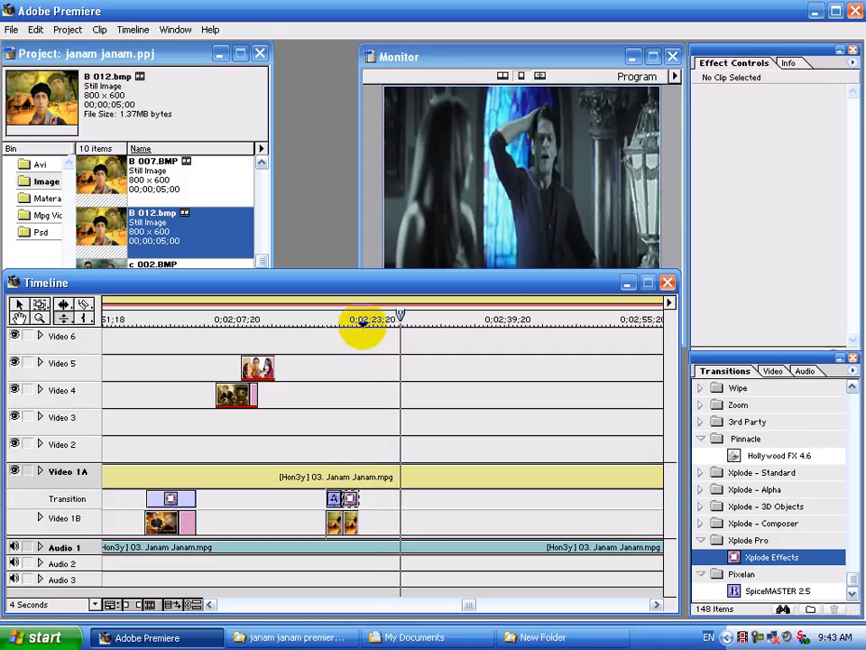
Extend the Xplode transition and the B 012.bmp clip on Video 1B past 00;02;22;14 to about 0;02;23;20.
{"action": "left_click", "coordinate": [363, 323]}
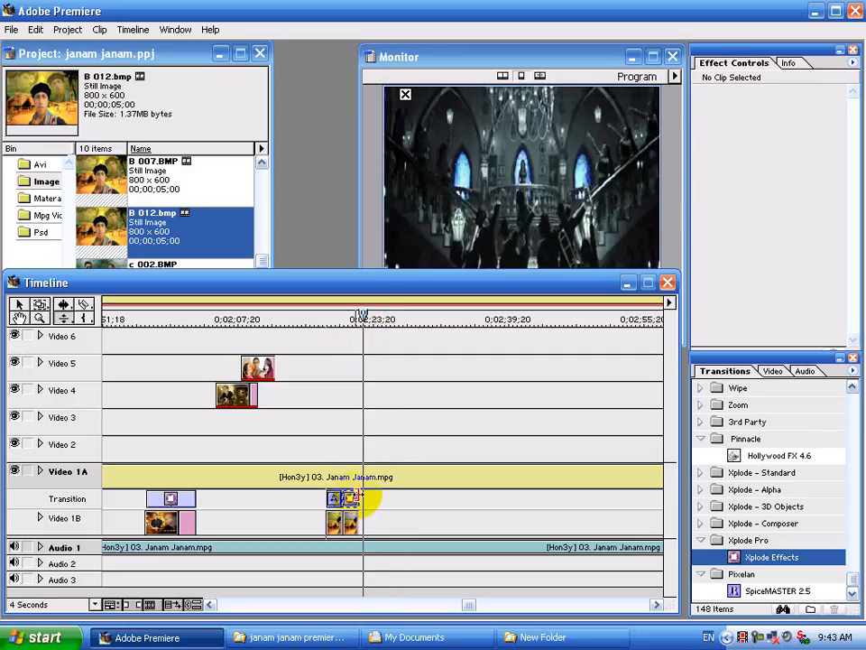
{"action": "left_click_drag", "start_coordinate": [370, 496], "coordinate": [340, 517]}
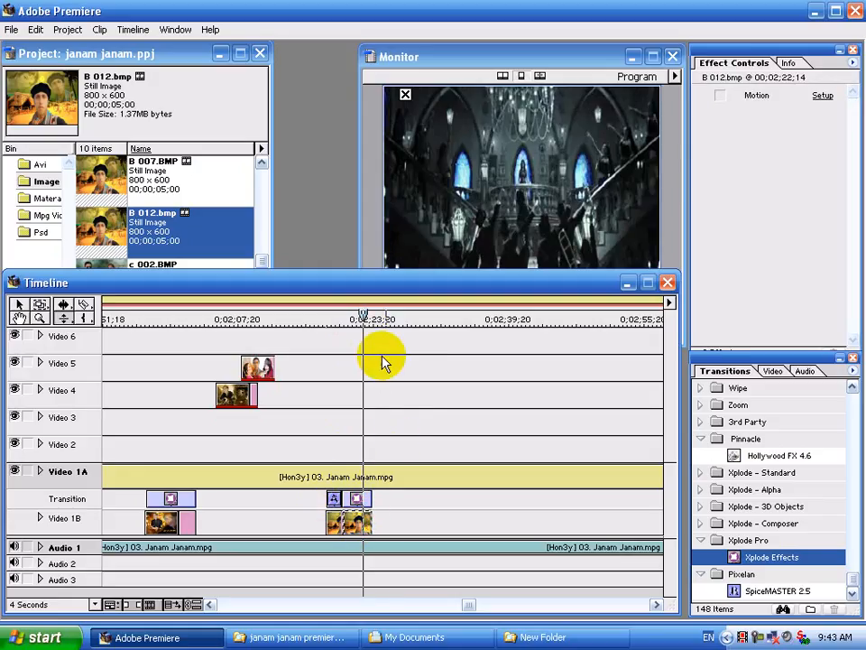
Place the c 002.BMP still from the Image bin on Video 2 at about 00;02;34;17.
{"action": "left_click", "coordinate": [363, 323]}
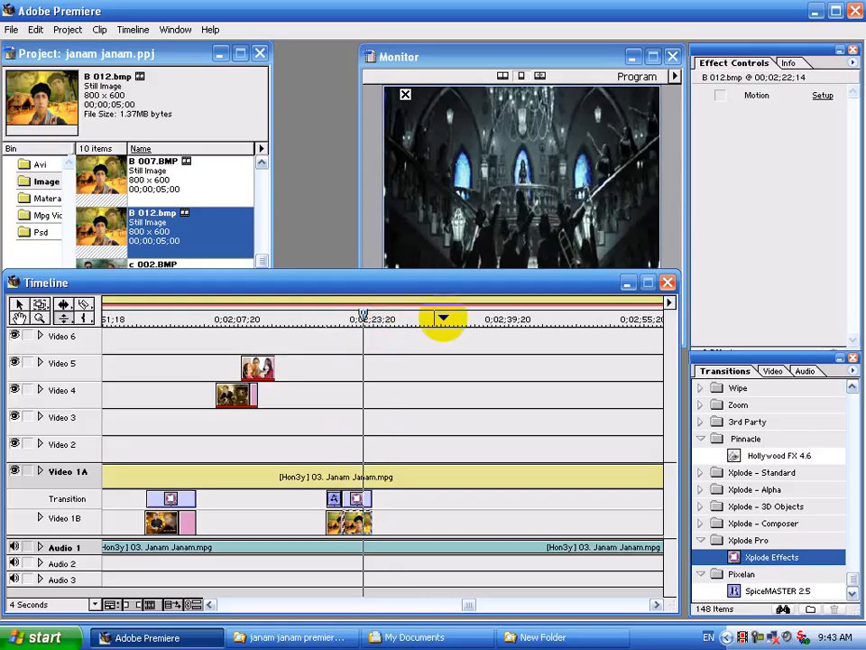
{"action": "left_click", "coordinate": [444, 319]}
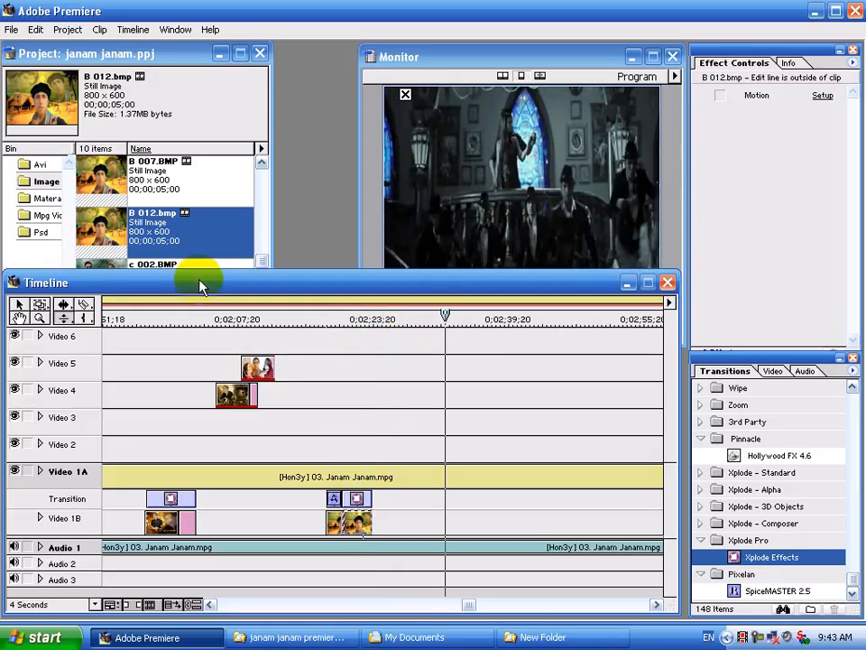
{"action": "left_click_drag", "start_coordinate": [201, 285], "coordinate": [202, 315]}
{"action": "left_click_drag", "start_coordinate": [104, 275], "coordinate": [487, 486]}
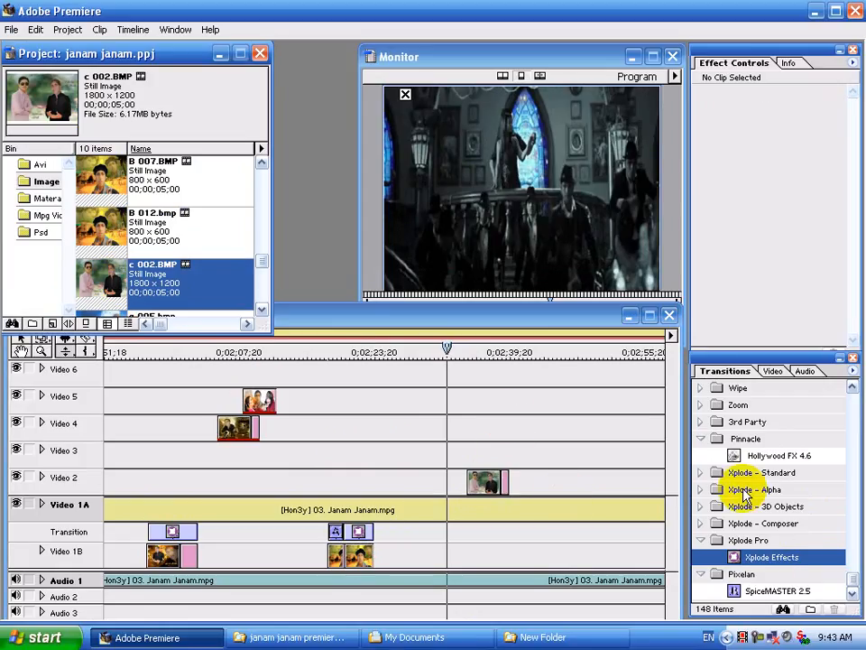
Apply the Hollywood FX 4.6 Filter to the c 002.BMP clip on Video 2.
{"action": "left_click_drag", "start_coordinate": [742, 454], "coordinate": [772, 395]}
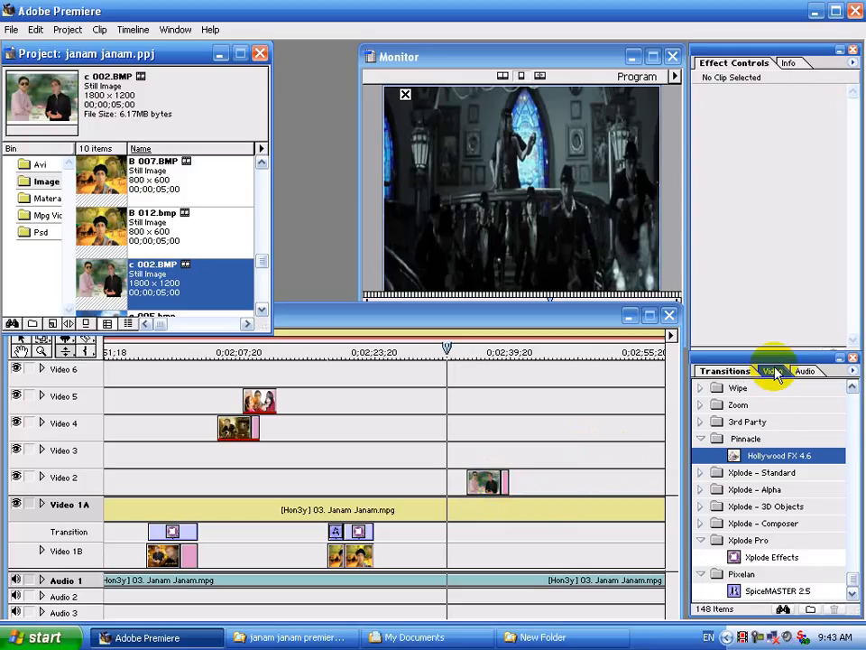
{"action": "left_click", "coordinate": [775, 372]}
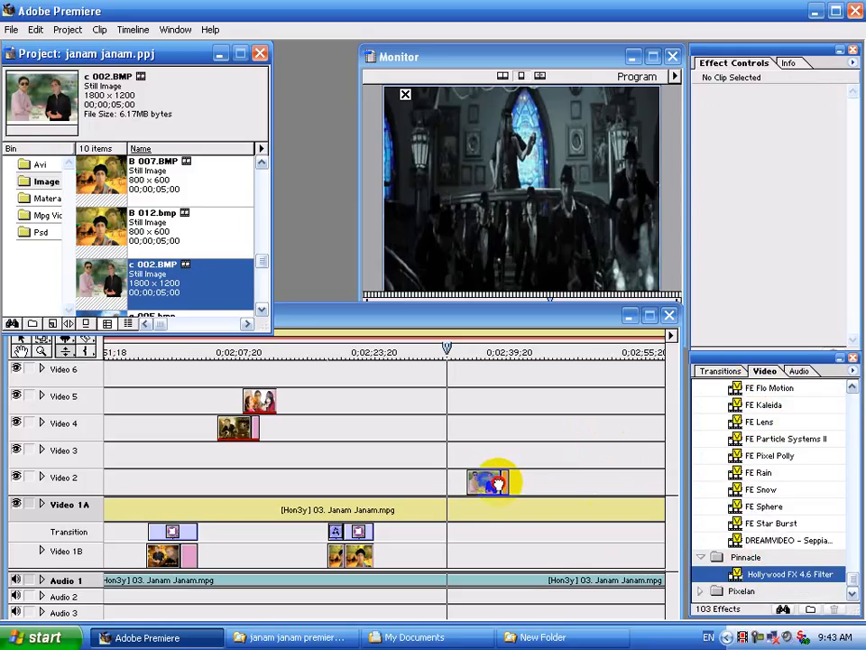
{"action": "left_click_drag", "start_coordinate": [491, 485], "coordinate": [492, 478]}
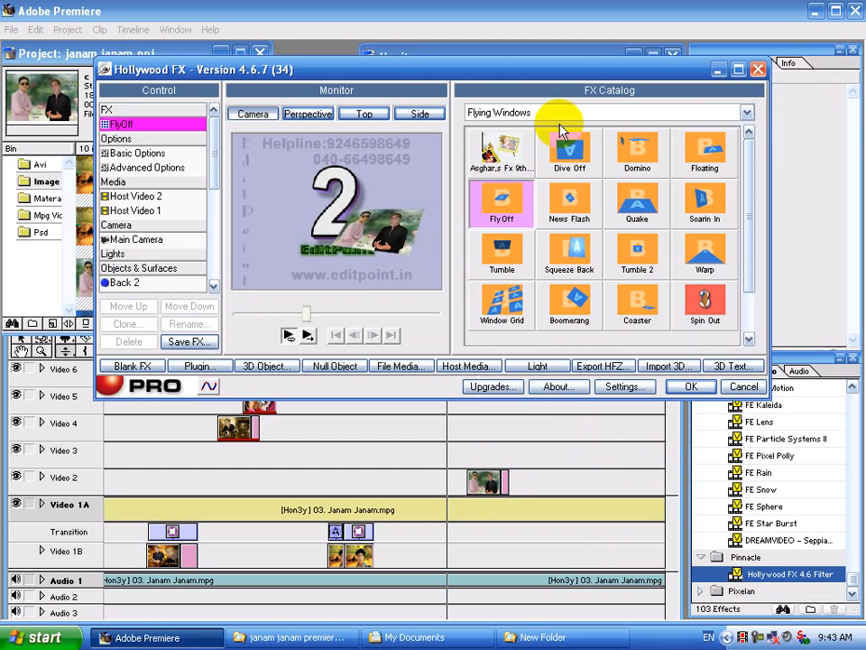
Choose the Pome 009 effect from the Premier Grafix catalog and accept the Hollywood FX settings.
{"action": "left_click", "coordinate": [565, 120]}
{"action": "left_click_drag", "start_coordinate": [748, 155], "coordinate": [750, 408]}
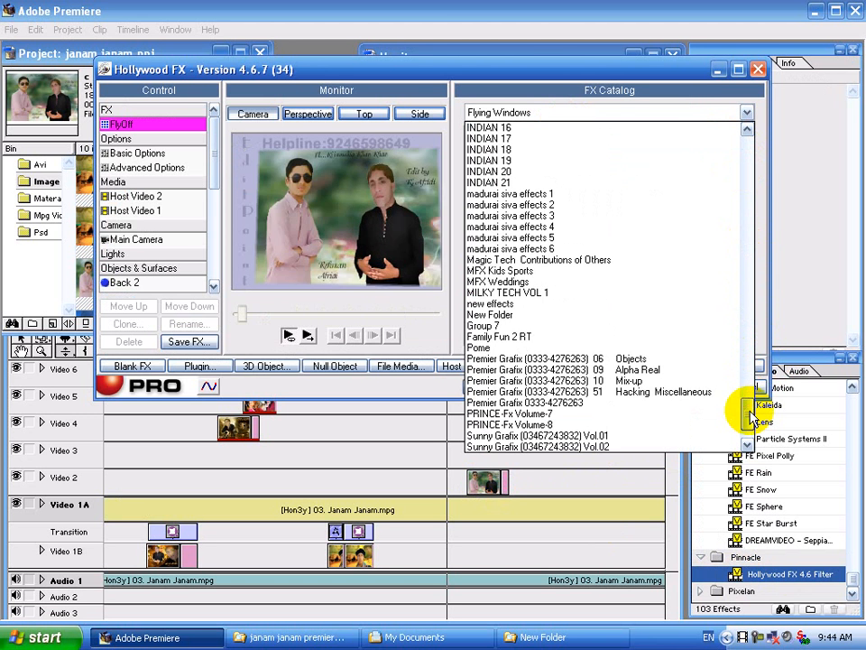
{"action": "left_click", "coordinate": [656, 416]}
{"action": "key", "text": "Up"}
{"action": "key", "text": "Up"}
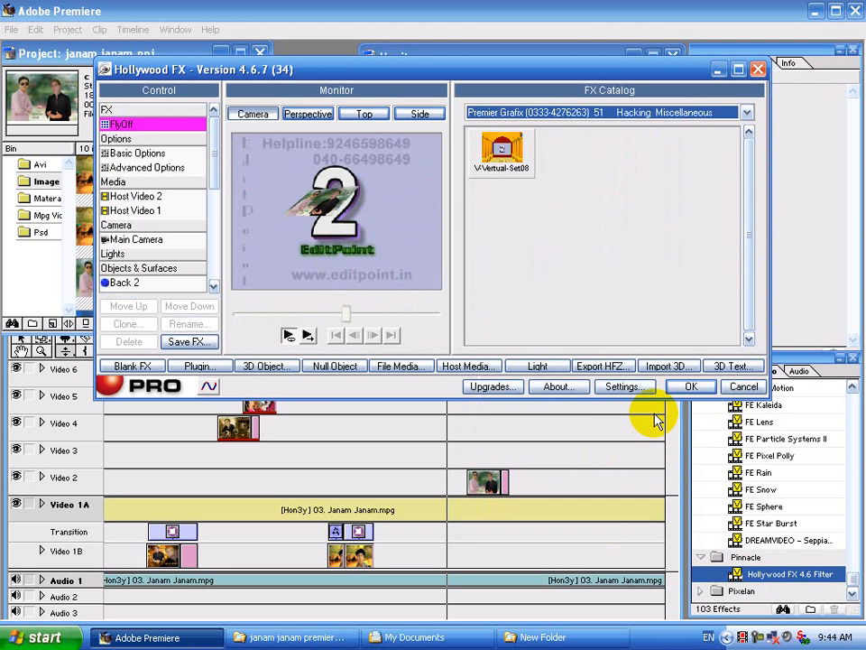
{"action": "key", "text": "Down"}
{"action": "left_click", "coordinate": [569, 150]}
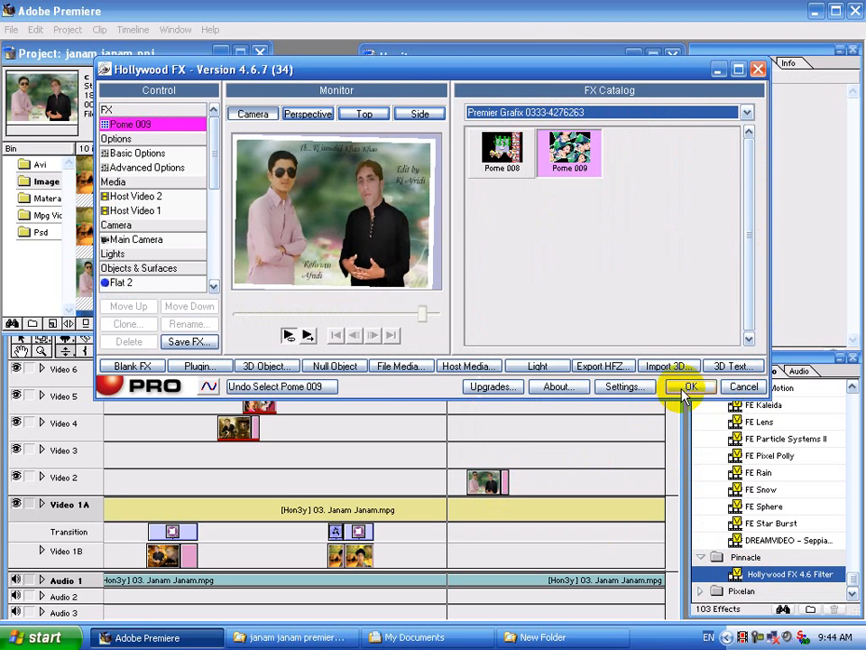
{"action": "left_click", "coordinate": [686, 388]}
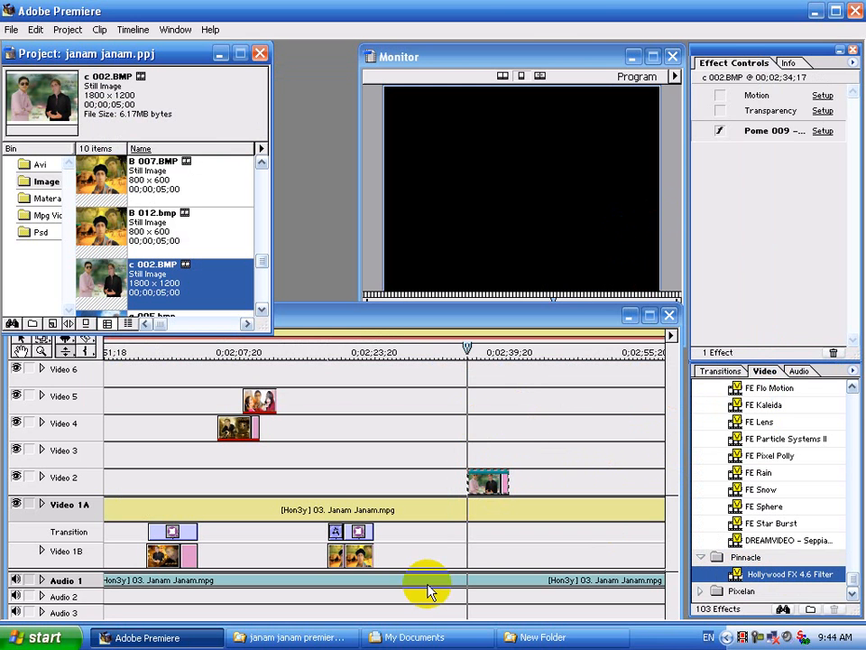
Set the transparency key type of the c 002.BMP clip to Alpha Channel.
{"action": "left_click", "coordinate": [494, 484]}
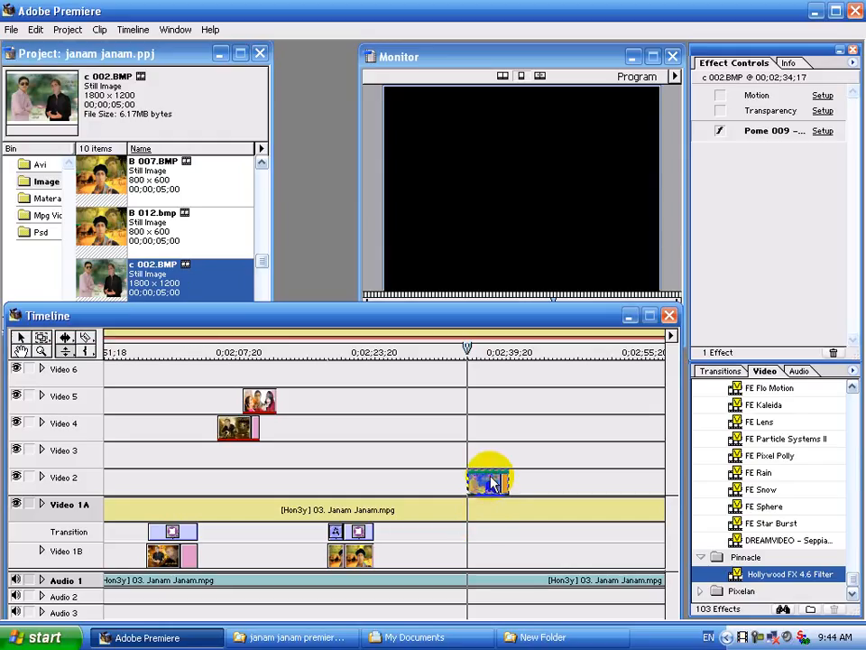
{"action": "left_click", "coordinate": [821, 110]}
{"action": "left_click", "coordinate": [402, 259]}
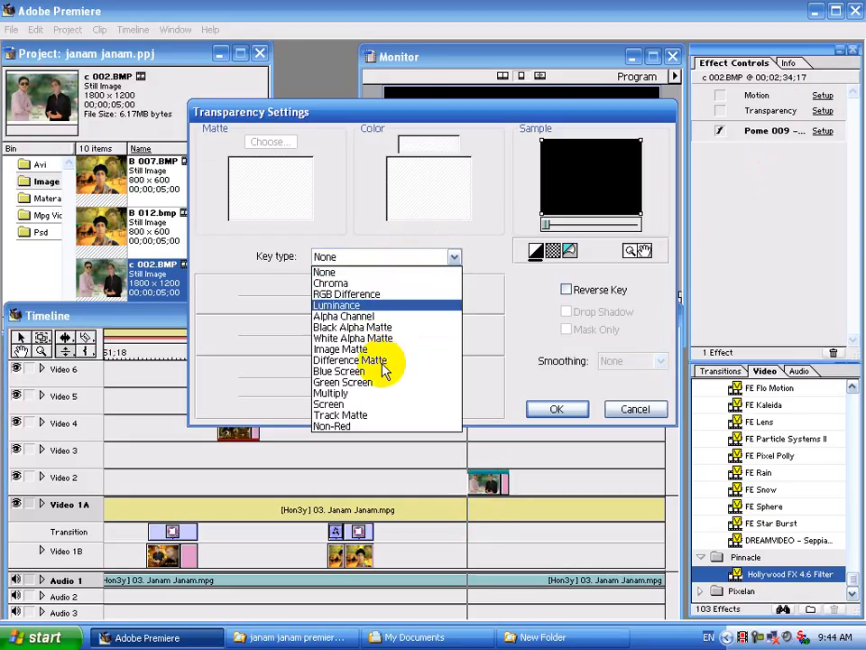
{"action": "left_click", "coordinate": [387, 315]}
{"action": "left_click", "coordinate": [539, 409]}
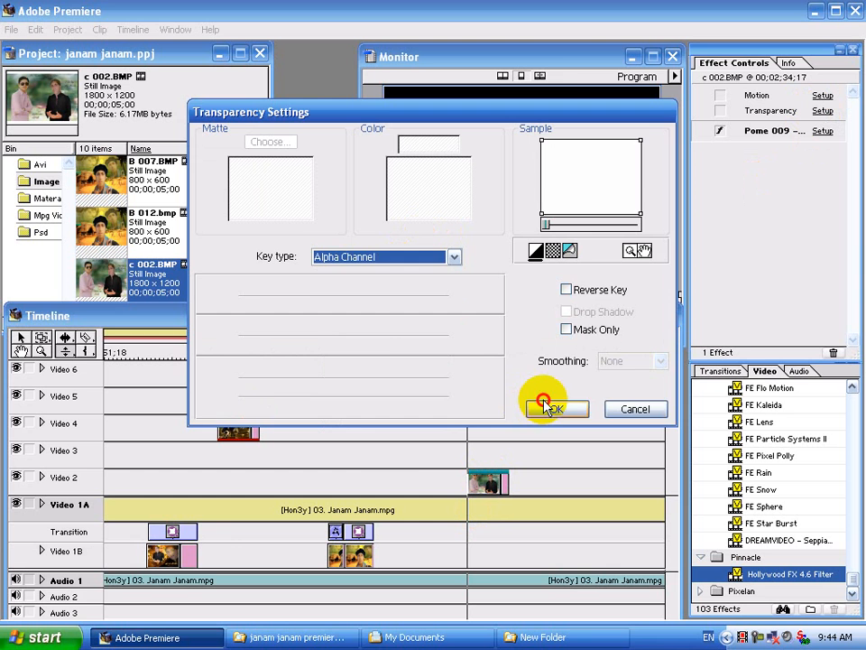
Check the Video 2 opacity line and play back the c 002.BMP section from shortly before the clip.
{"action": "left_click_drag", "start_coordinate": [377, 321], "coordinate": [428, 269]}
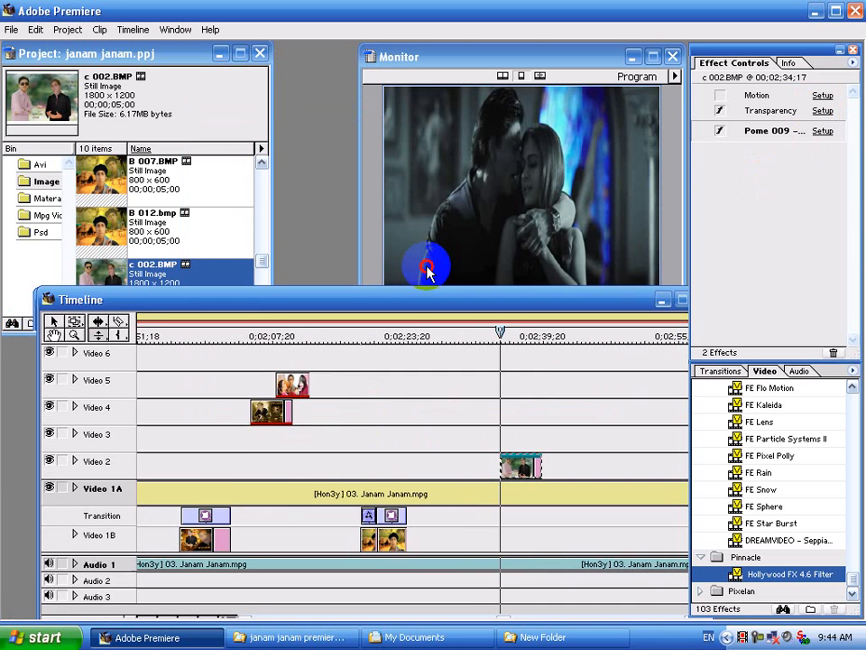
{"action": "left_click", "coordinate": [94, 424]}
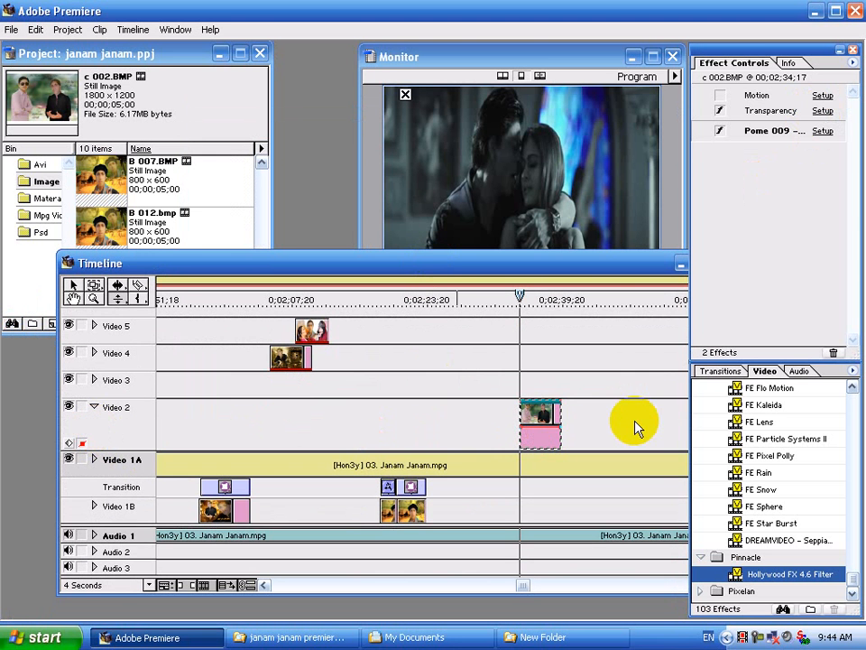
{"action": "left_click", "coordinate": [492, 431]}
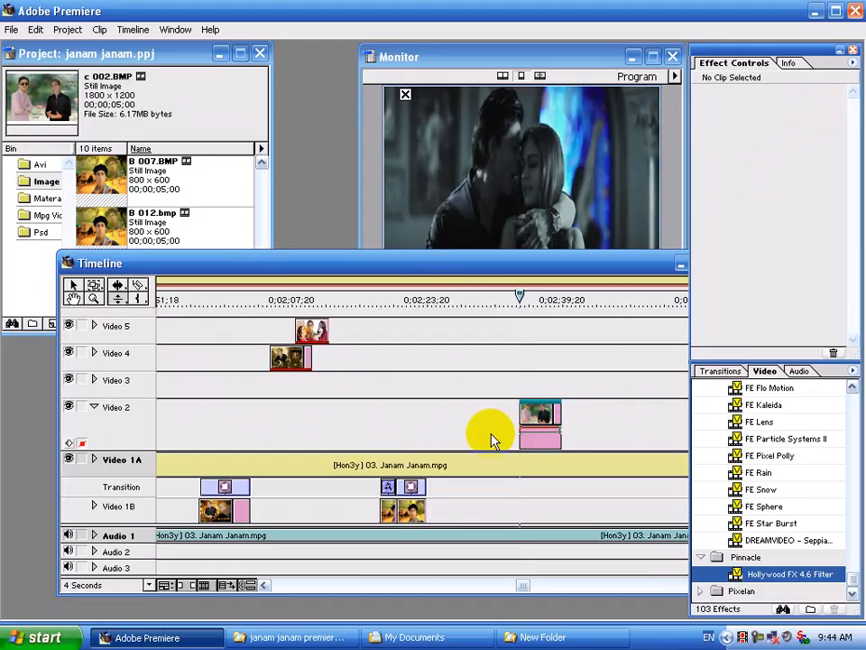
{"action": "left_click", "coordinate": [94, 407]}
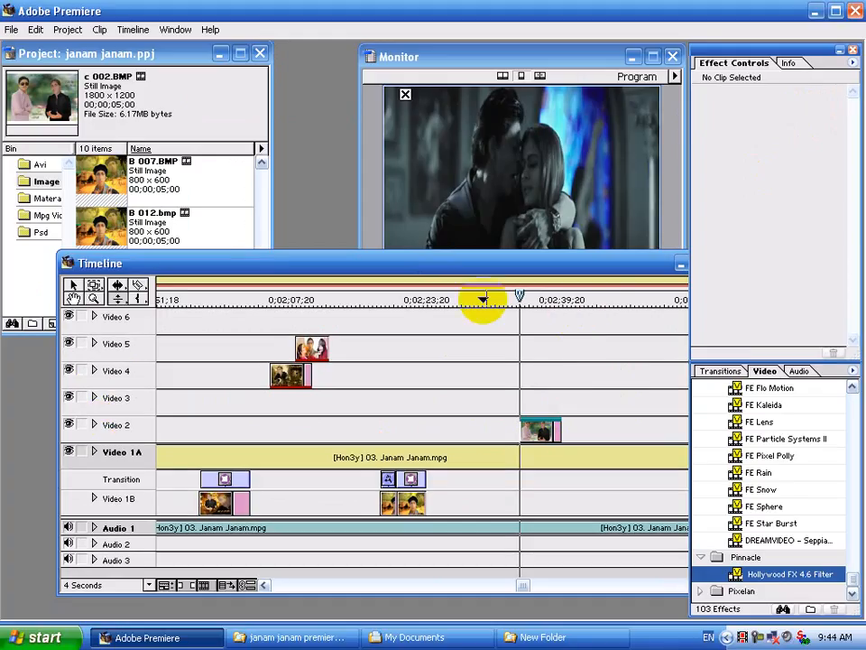
{"action": "left_click", "coordinate": [483, 299]}
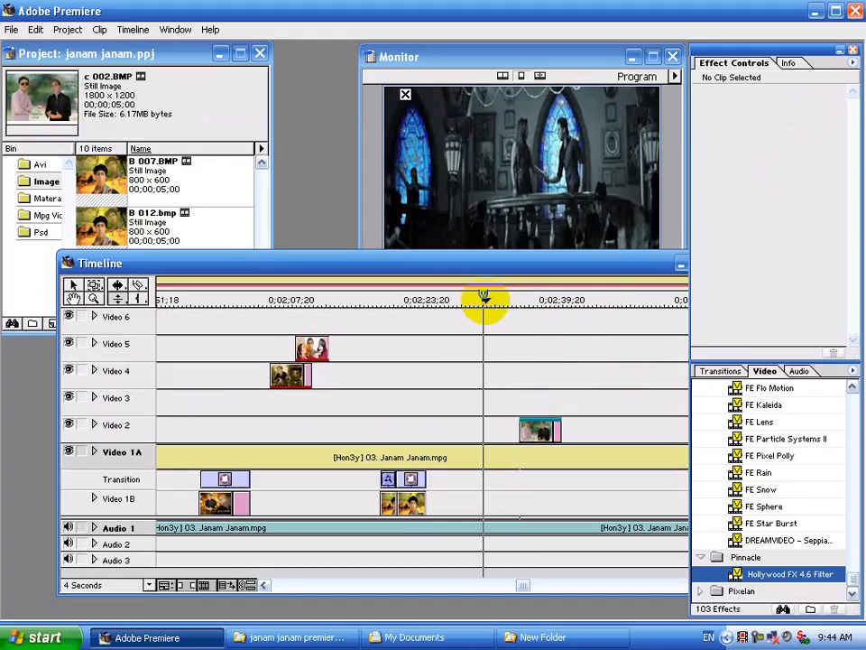
{"action": "key", "text": "space"}
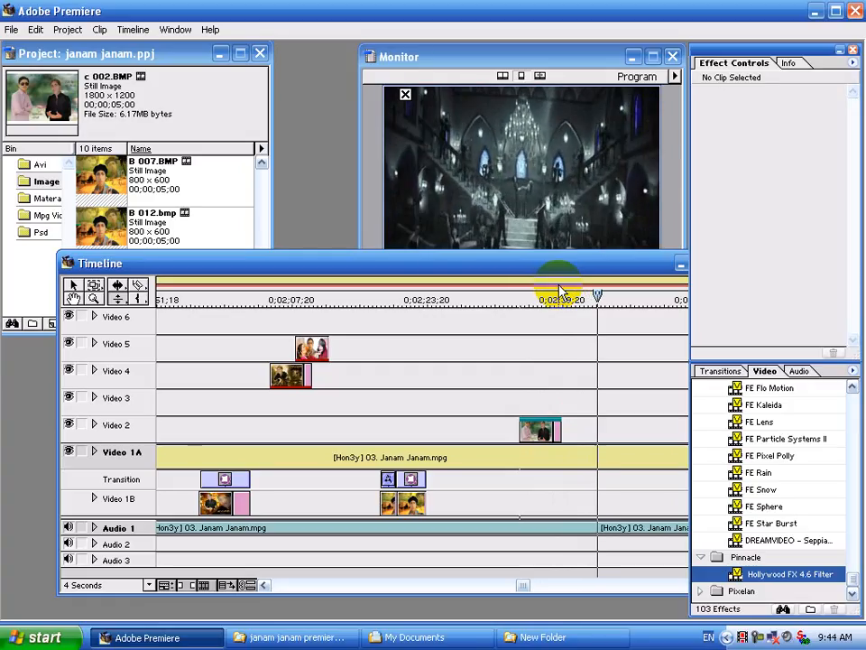
Place the 352 x 288 light-streak movie from the Avi bin on Video 3 at 00;02;43;21.
{"action": "left_click_drag", "start_coordinate": [544, 264], "coordinate": [514, 359]}
{"action": "left_click", "coordinate": [582, 565]}
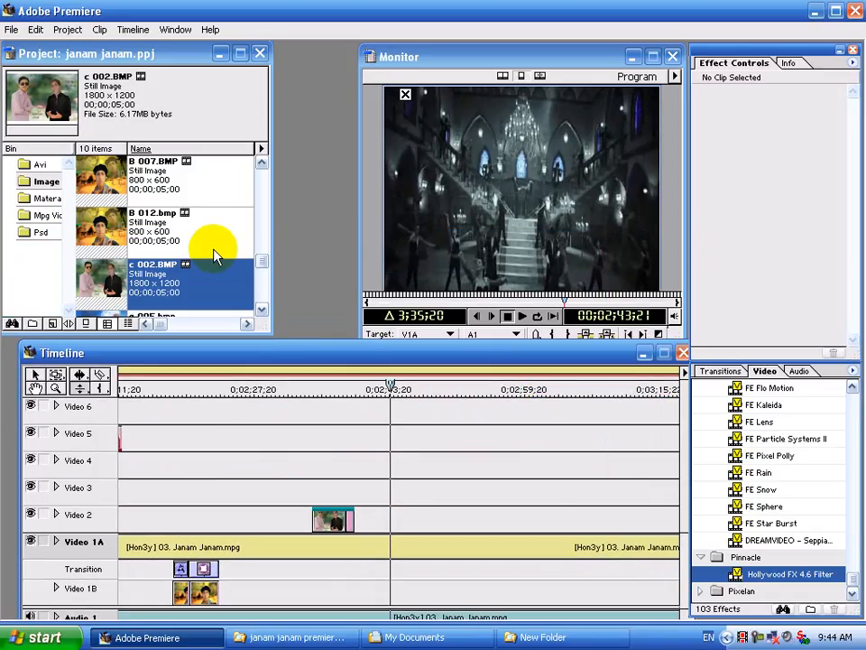
{"action": "left_click_drag", "start_coordinate": [260, 271], "coordinate": [254, 290]}
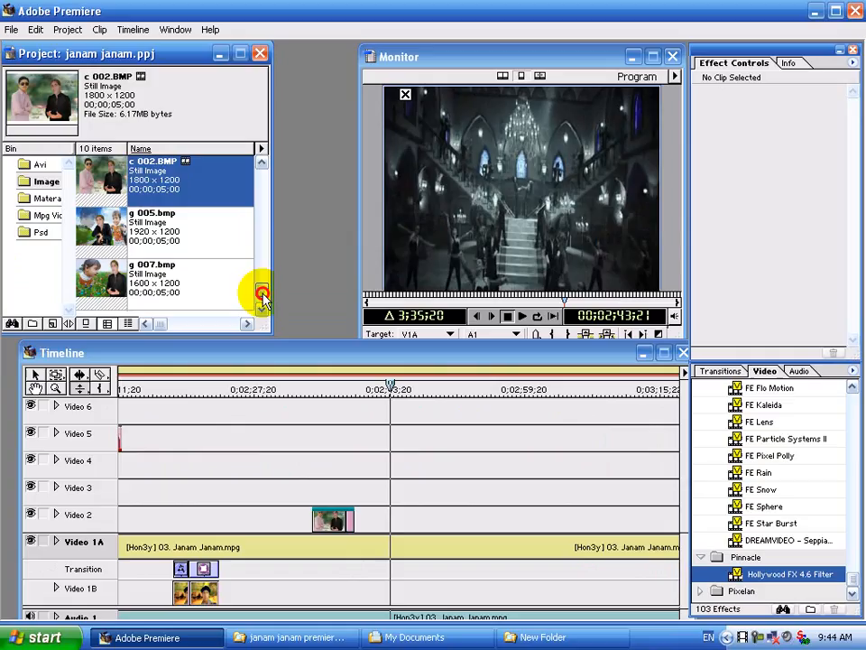
{"action": "left_click", "coordinate": [45, 182]}
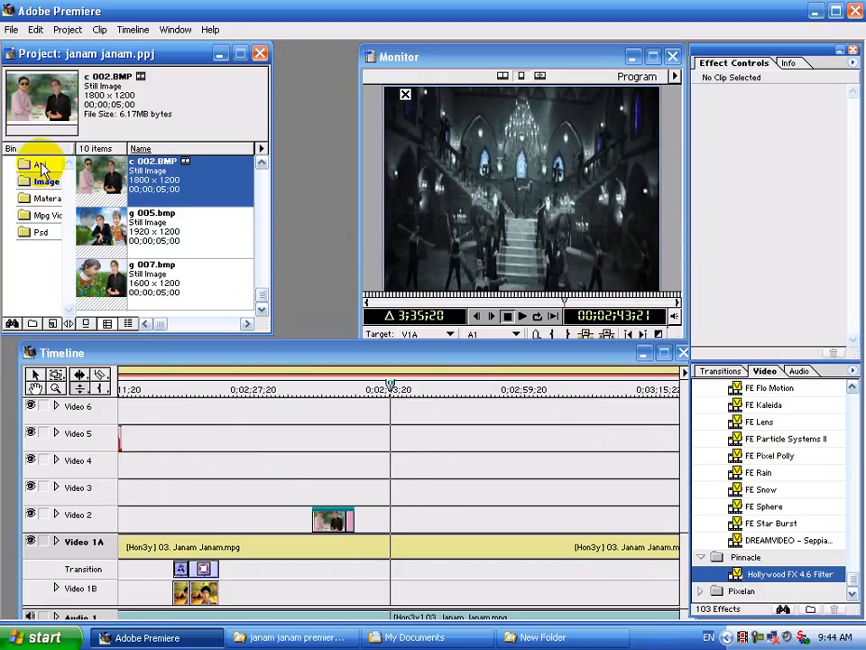
{"action": "left_click", "coordinate": [41, 164]}
{"action": "left_click_drag", "start_coordinate": [101, 173], "coordinate": [426, 492]}
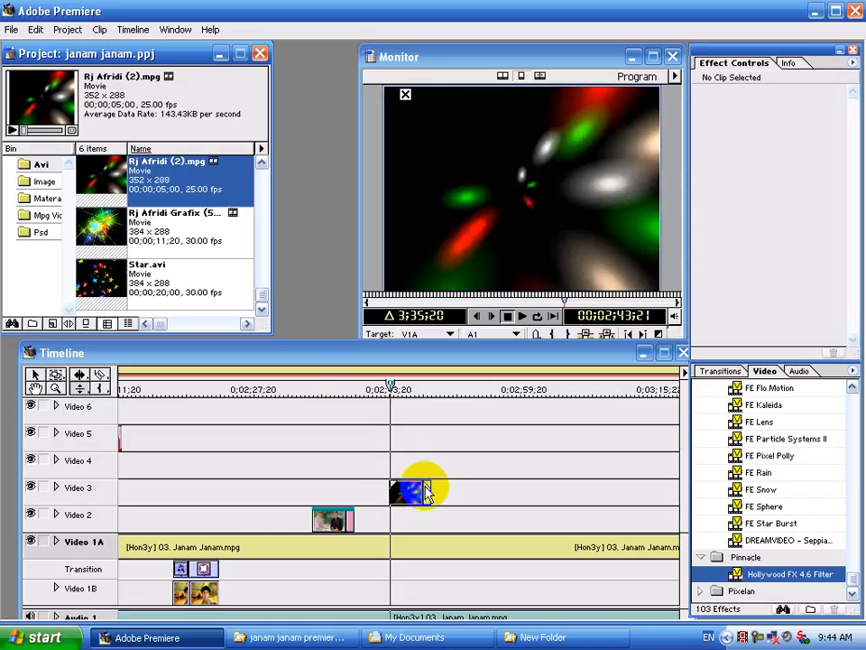
Set the transparency key type of the light-streak clip on Video 3 to Screen.
{"action": "left_click", "coordinate": [425, 491]}
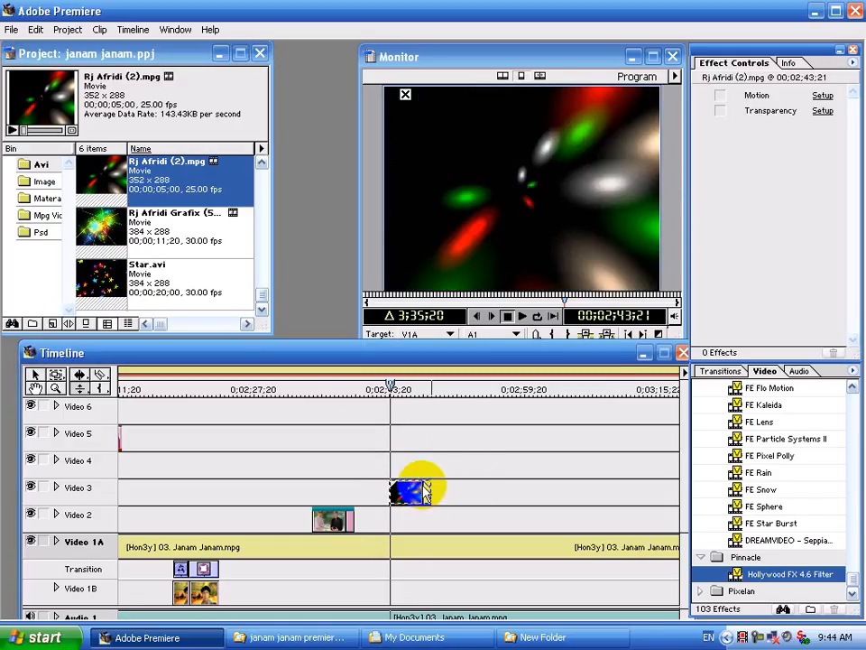
{"action": "left_click", "coordinate": [821, 112]}
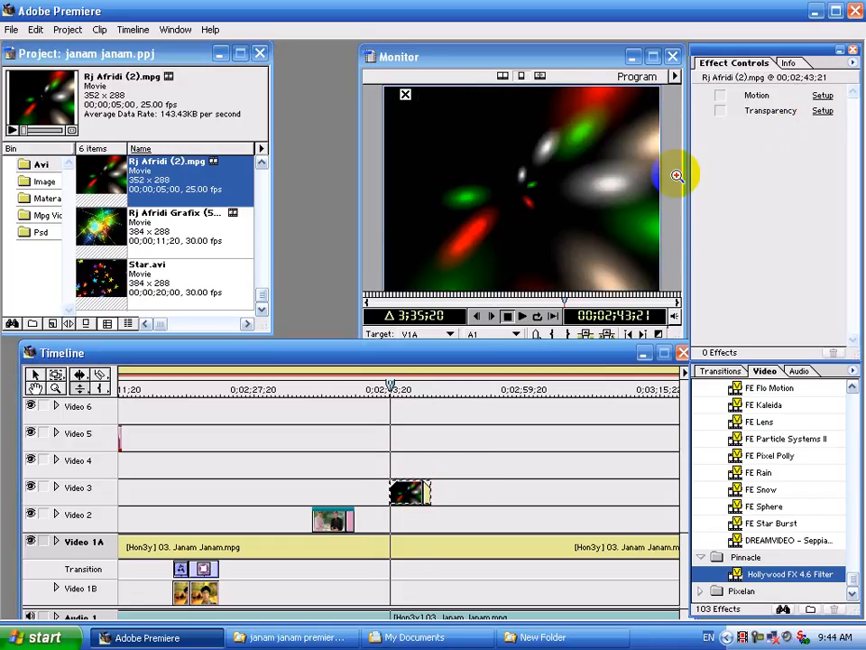
{"action": "left_click", "coordinate": [406, 257]}
{"action": "left_click", "coordinate": [366, 404]}
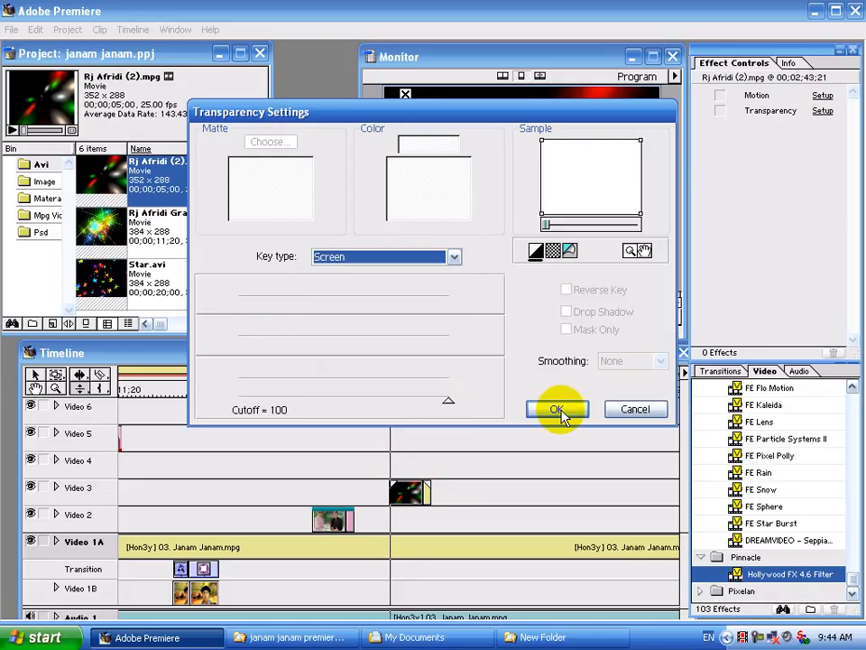
{"action": "left_click", "coordinate": [538, 411]}
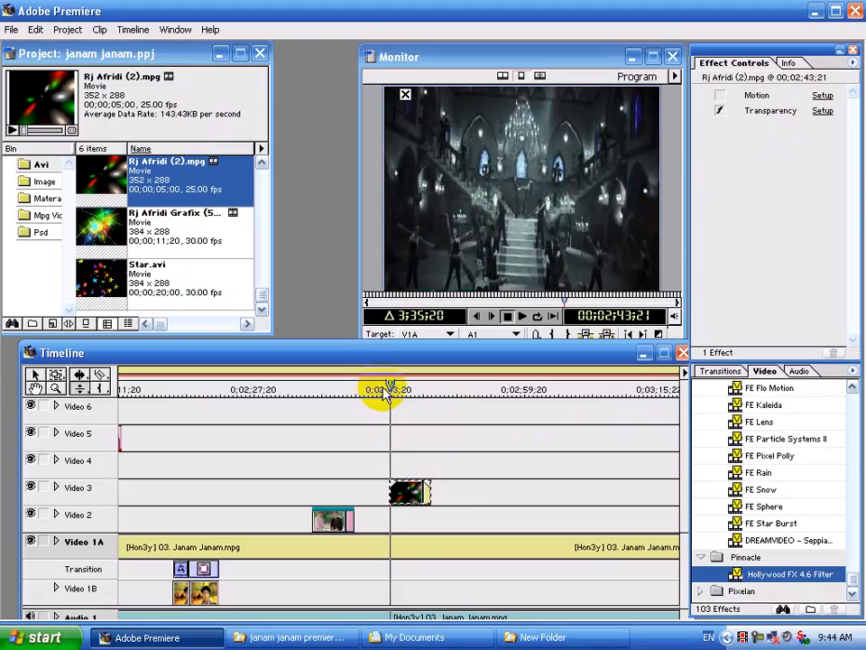
Play back the light-streak clip section on Video 3 over the song video.
{"action": "left_click_drag", "start_coordinate": [386, 391], "coordinate": [383, 388]}
{"action": "key", "text": "space"}
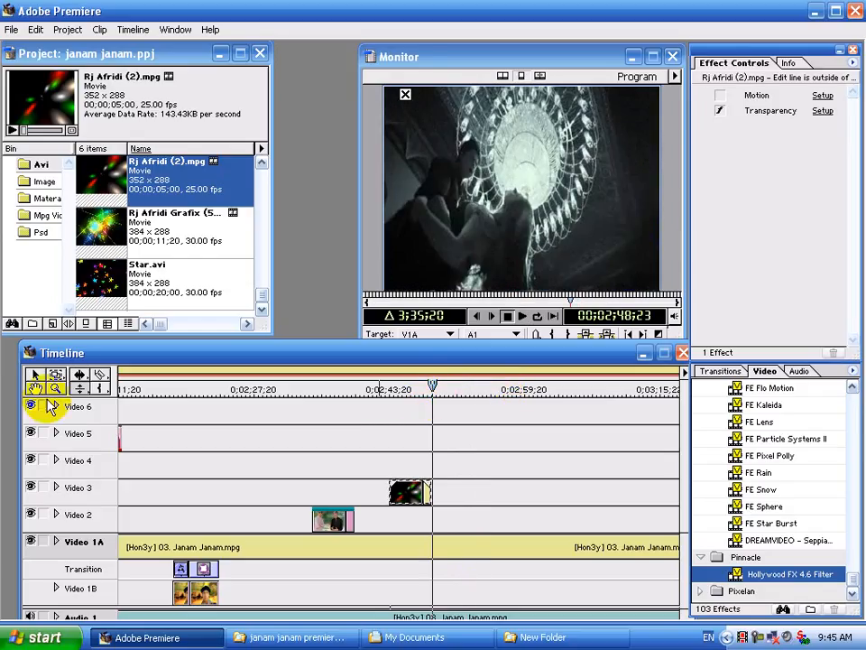
{"action": "left_click", "coordinate": [45, 183]}
{"action": "left_click", "coordinate": [42, 165]}
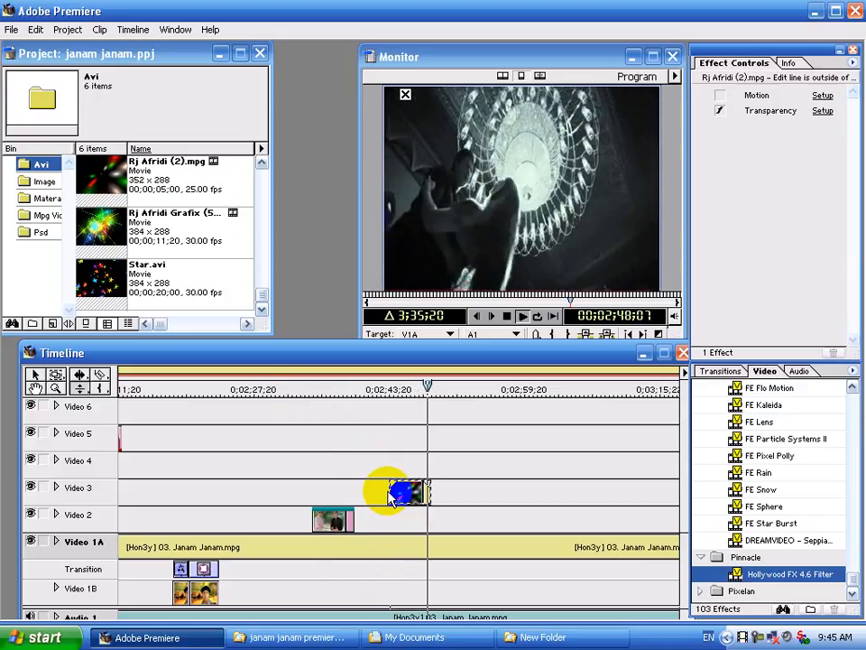
{"action": "key", "text": "space"}
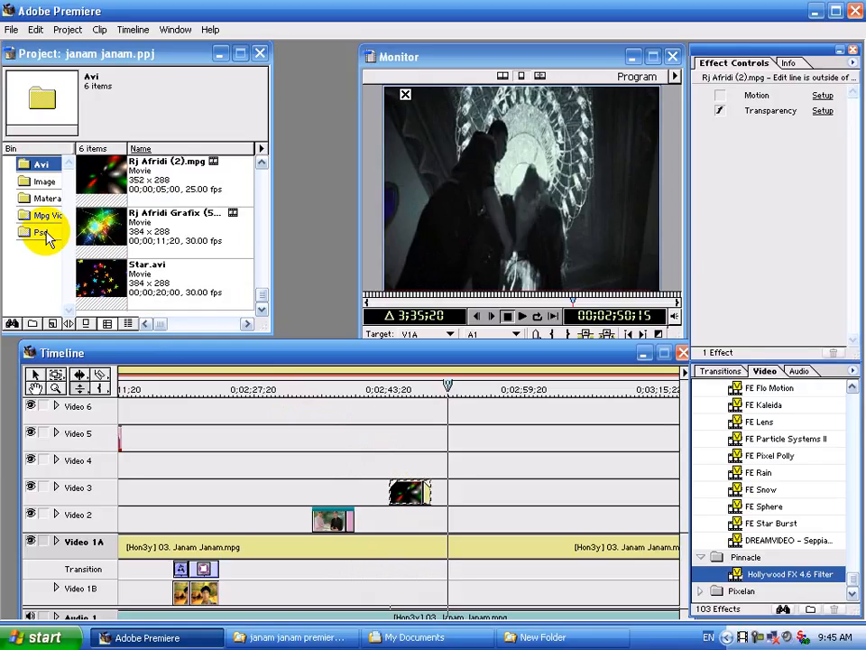
Split the song video on Video 1A at 00;02;49;14 and razor the following section into short clips up to about 0;03;04;20.
{"action": "left_click", "coordinate": [453, 386]}
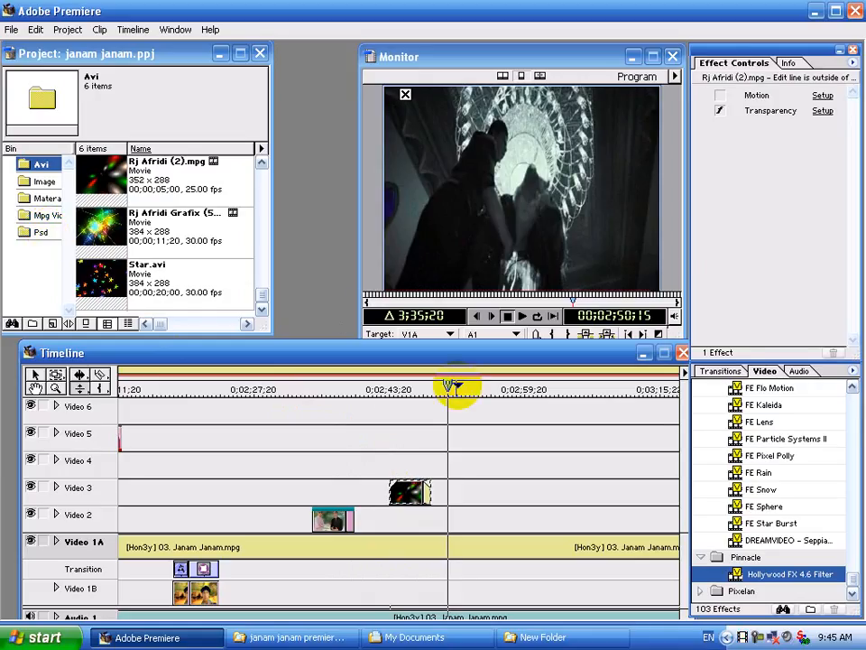
{"action": "left_click_drag", "start_coordinate": [438, 390], "coordinate": [440, 388]}
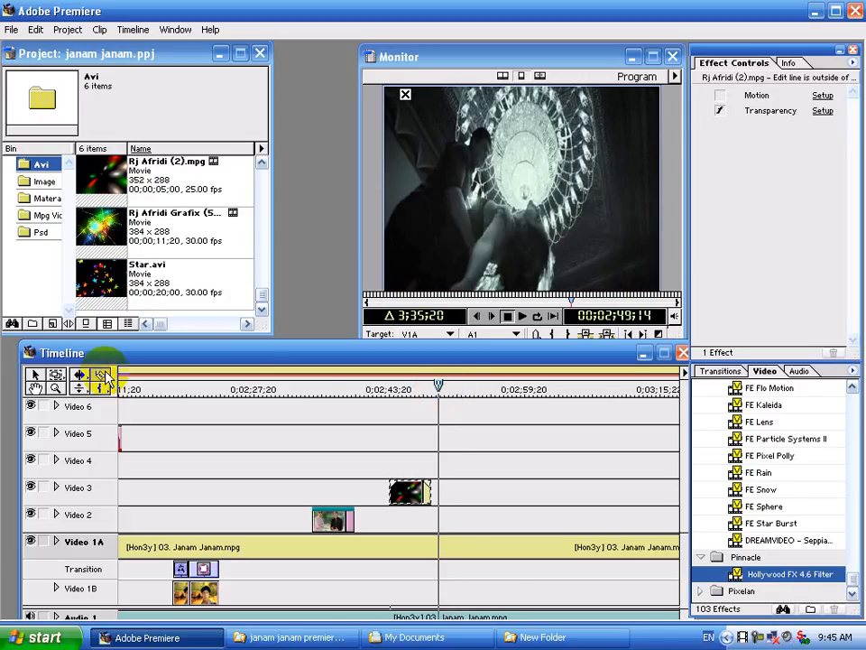
{"action": "left_click", "coordinate": [467, 546]}
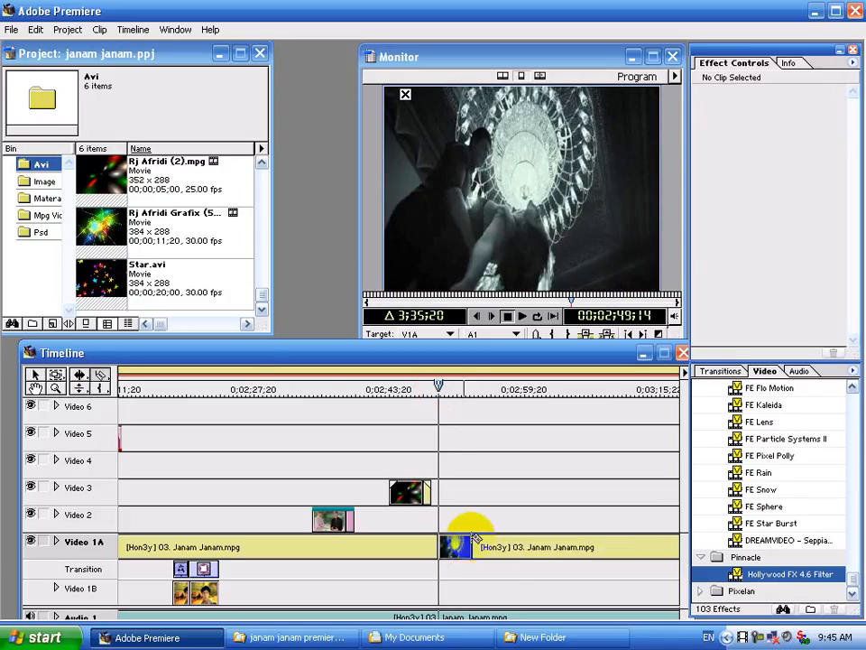
{"action": "left_click_drag", "start_coordinate": [474, 535], "coordinate": [535, 540]}
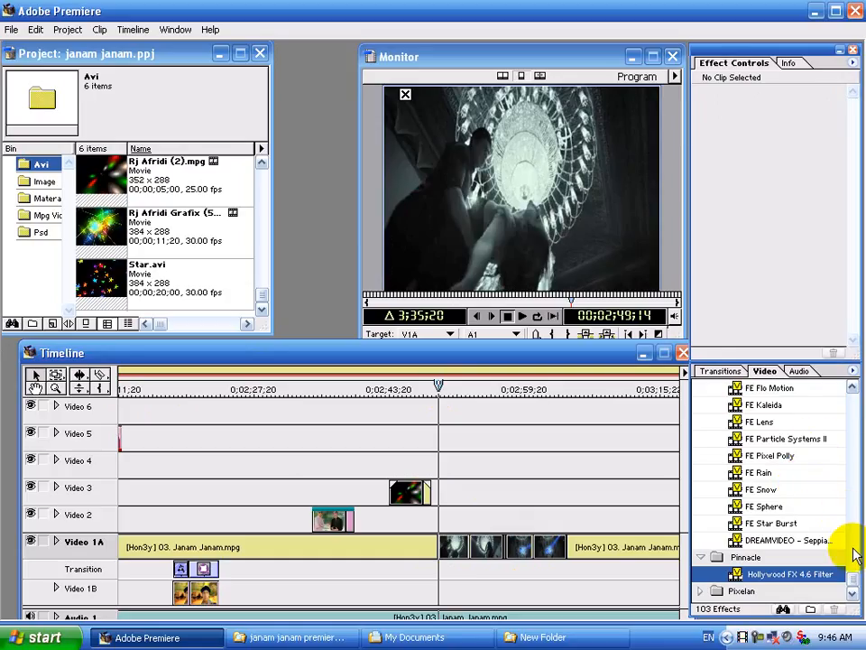
Apply the Roll effect with direction Up to the first short clip on Video 1A and play it back.
{"action": "scroll", "coordinate": [854, 576], "scroll_direction": "up", "scroll_amount": 2}
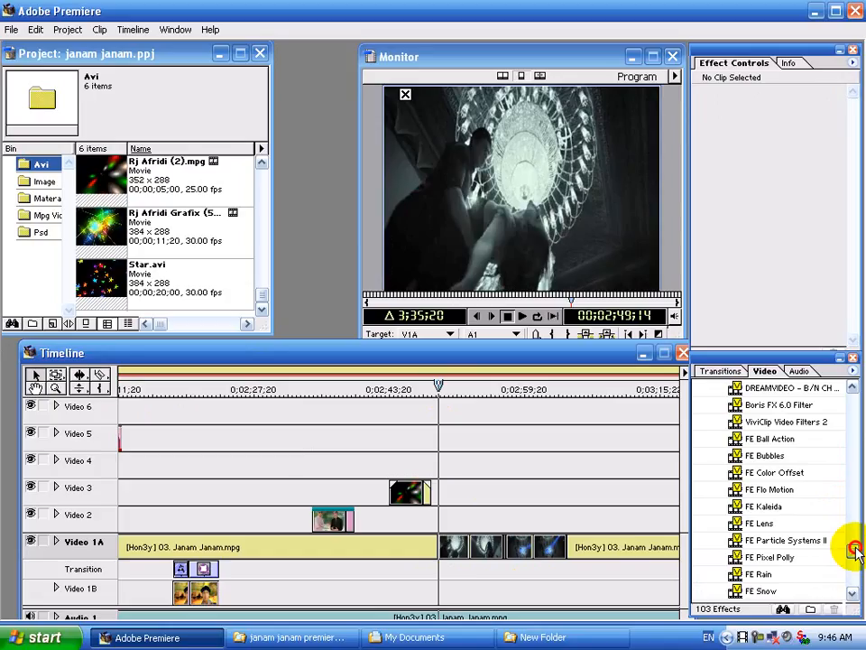
{"action": "left_click_drag", "start_coordinate": [854, 545], "coordinate": [859, 478]}
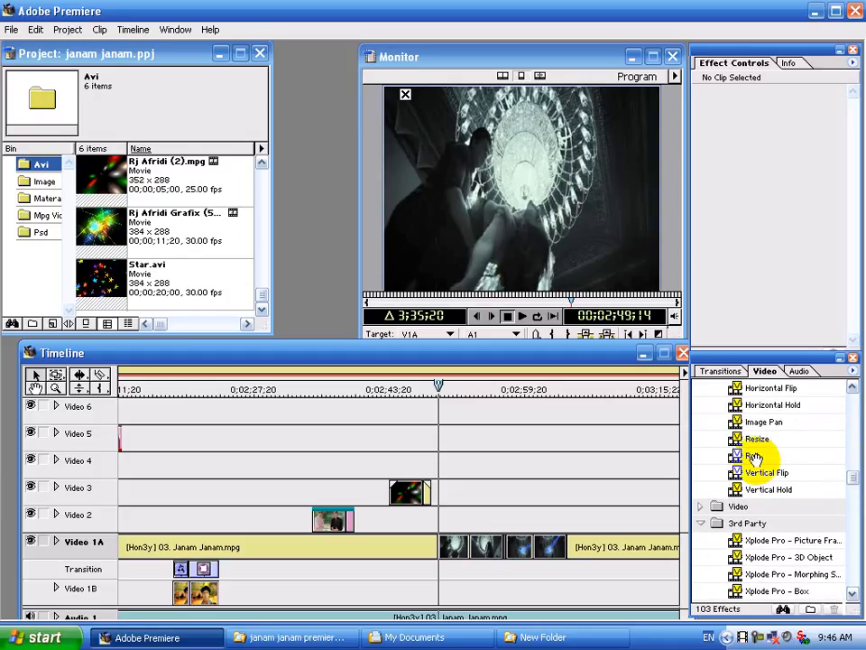
{"action": "left_click_drag", "start_coordinate": [755, 457], "coordinate": [455, 547]}
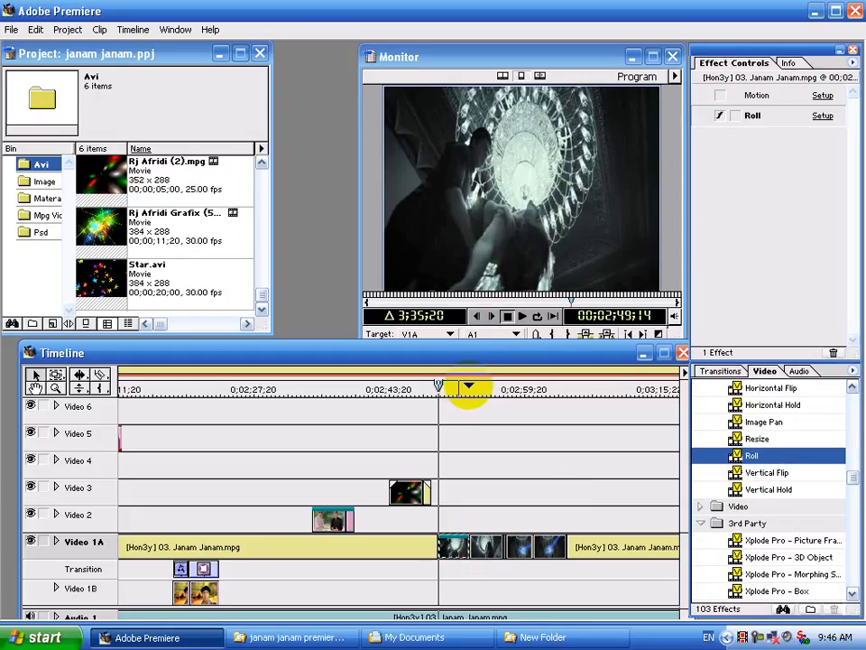
{"action": "left_click", "coordinate": [823, 115]}
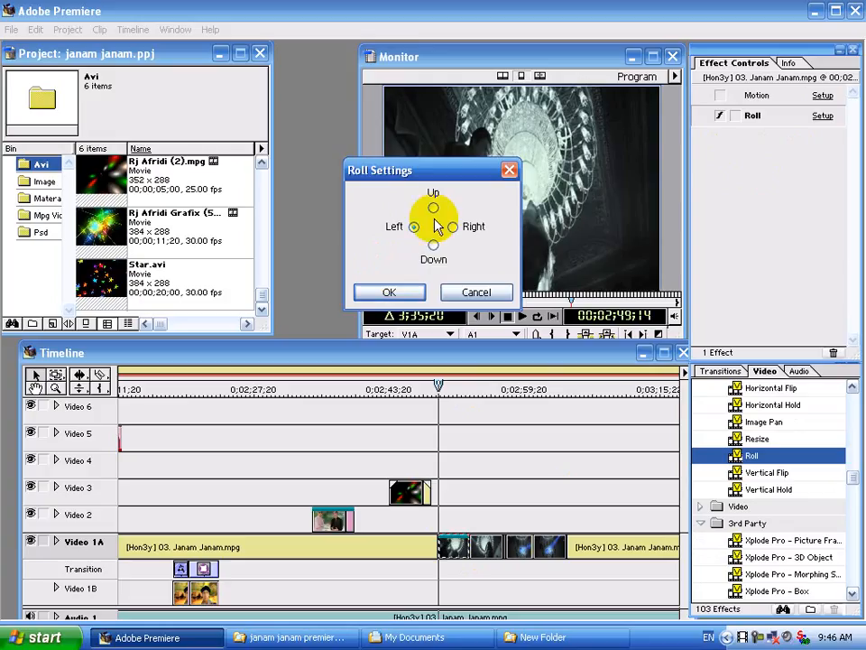
{"action": "left_click", "coordinate": [433, 209]}
{"action": "left_click", "coordinate": [389, 291]}
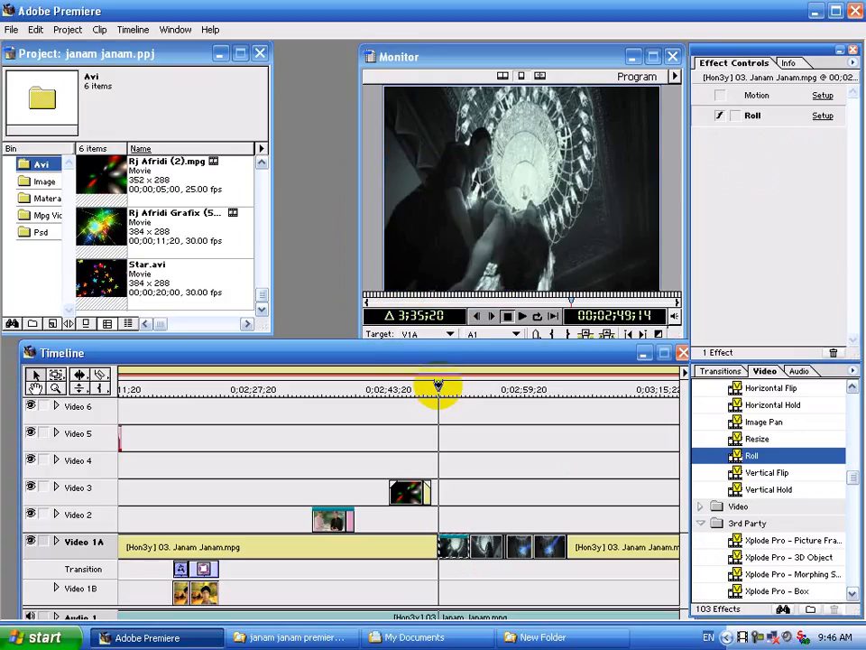
{"action": "key", "text": "space"}
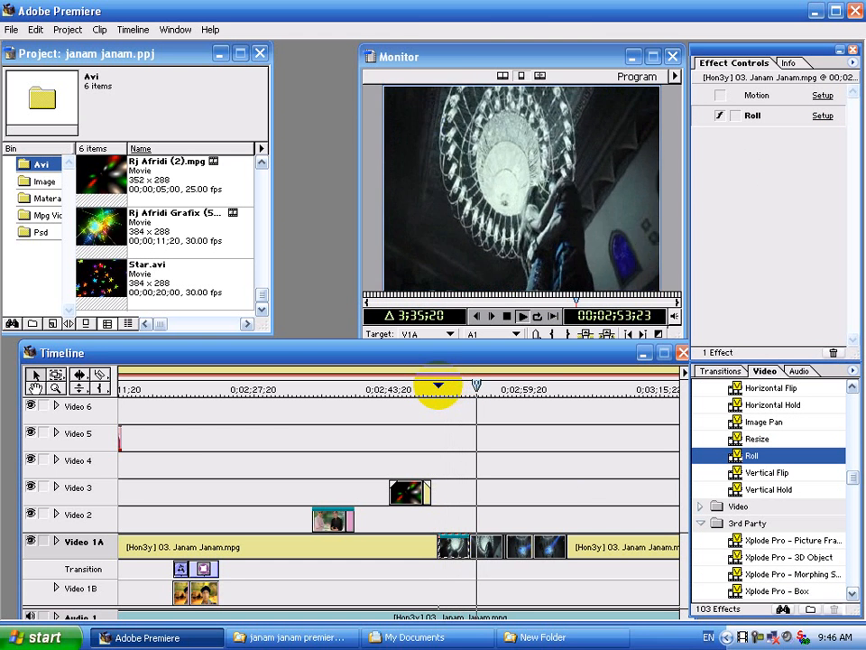
{"action": "key", "text": "space"}
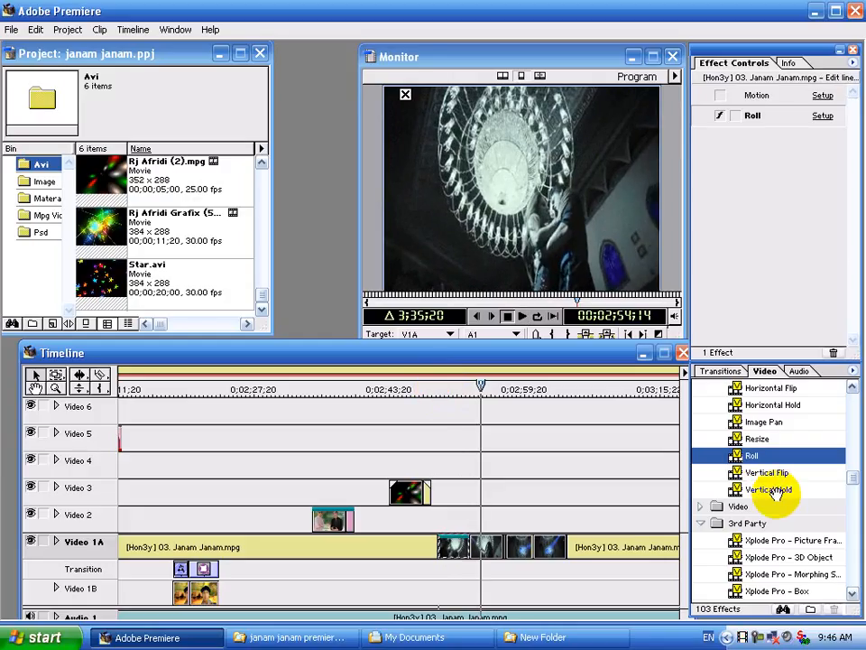
Try the FE Bubbles effect on the second short clip on Video 1A and switch it off after previewing.
{"action": "left_click_drag", "start_coordinate": [854, 478], "coordinate": [855, 535]}
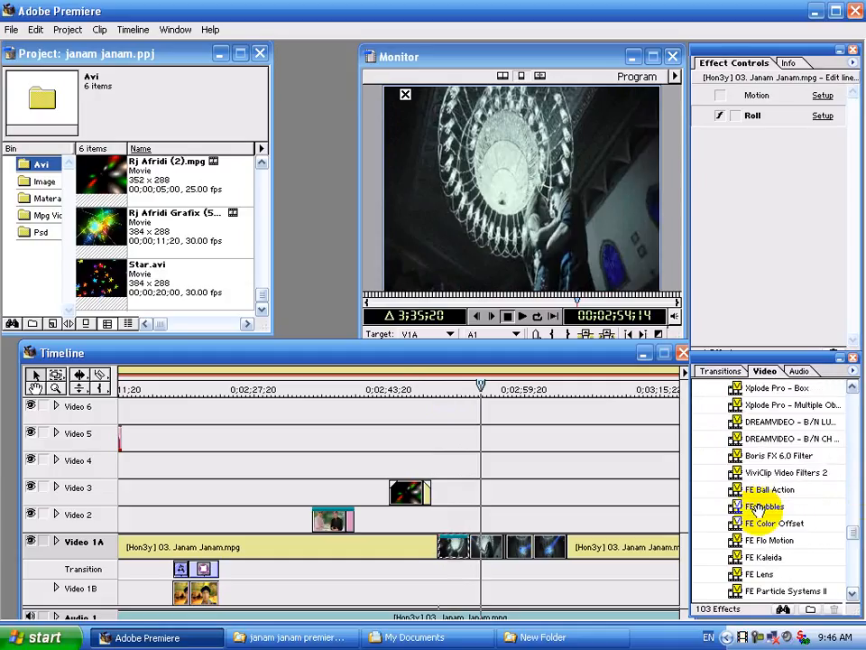
{"action": "left_click_drag", "start_coordinate": [754, 507], "coordinate": [532, 539]}
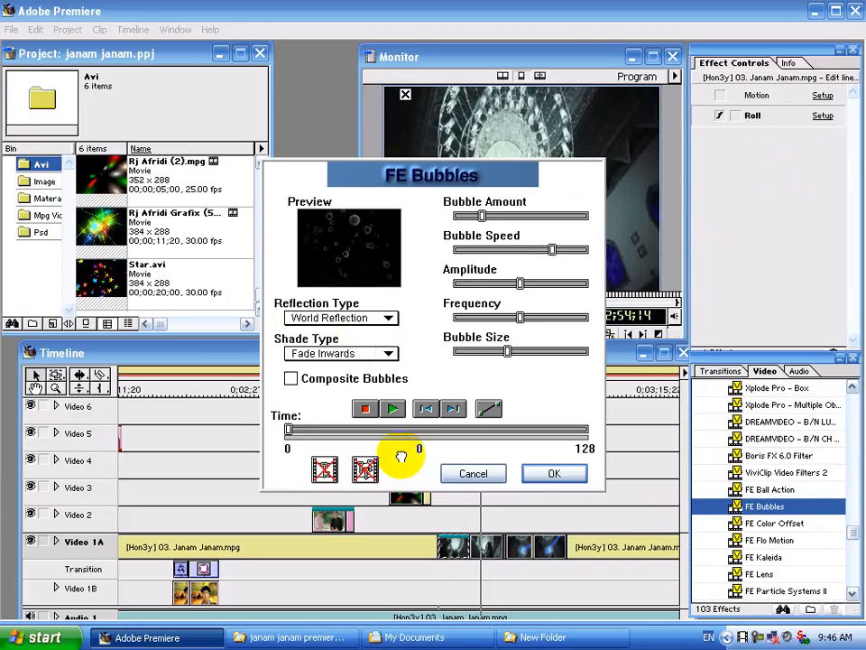
{"action": "left_click", "coordinate": [469, 475]}
{"action": "left_click_drag", "start_coordinate": [475, 386], "coordinate": [458, 387]}
{"action": "key", "text": "space"}
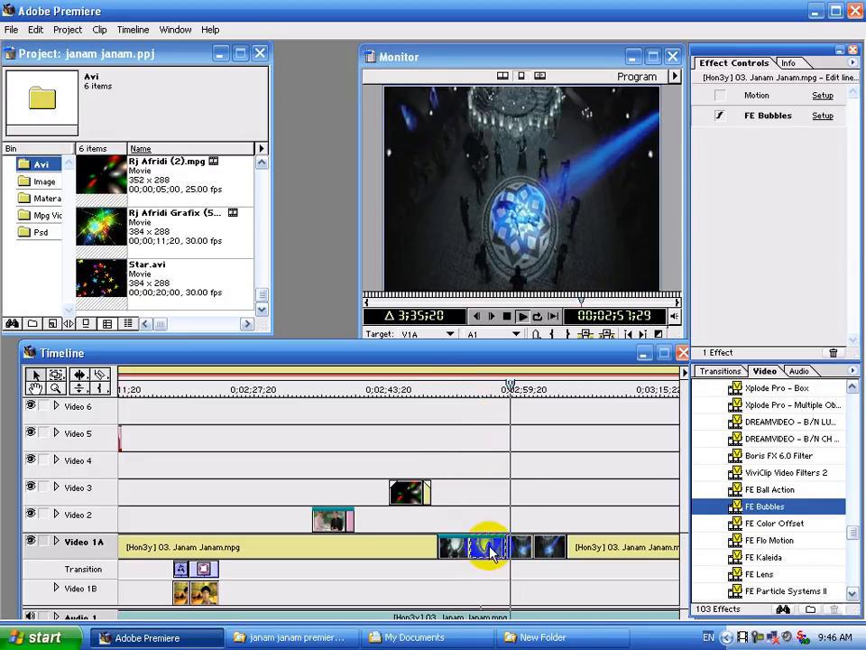
{"action": "key", "text": "space"}
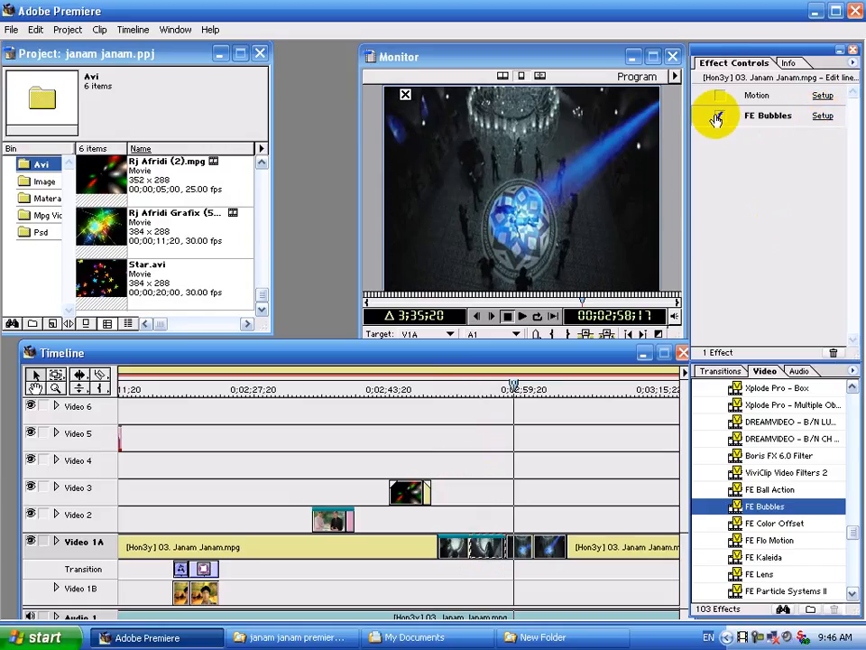
{"action": "left_click", "coordinate": [718, 117]}
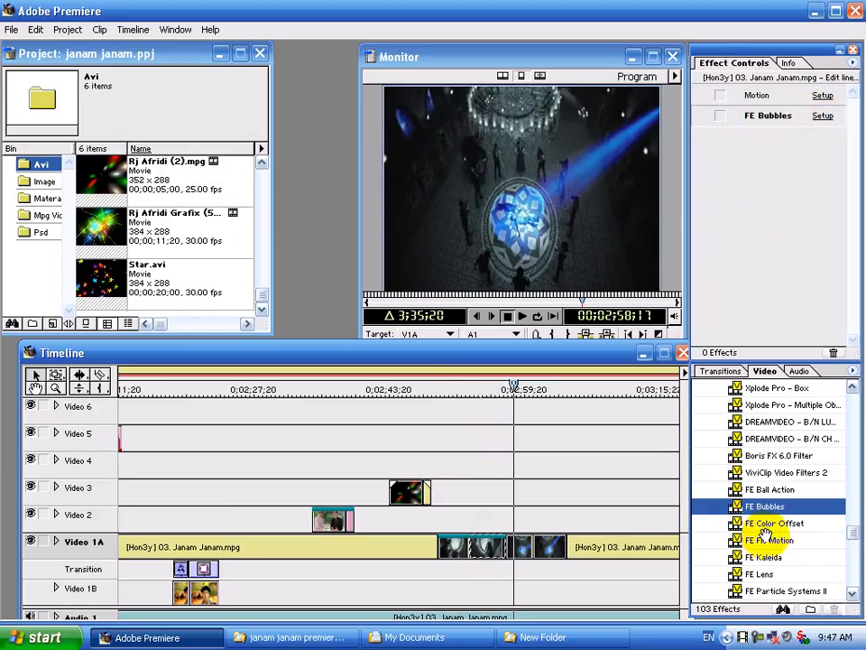
Apply FE Color Offset to the second short clip on Video 1A with Red 41°, Green 71° and Blue 8°.
{"action": "left_click_drag", "start_coordinate": [767, 526], "coordinate": [487, 545]}
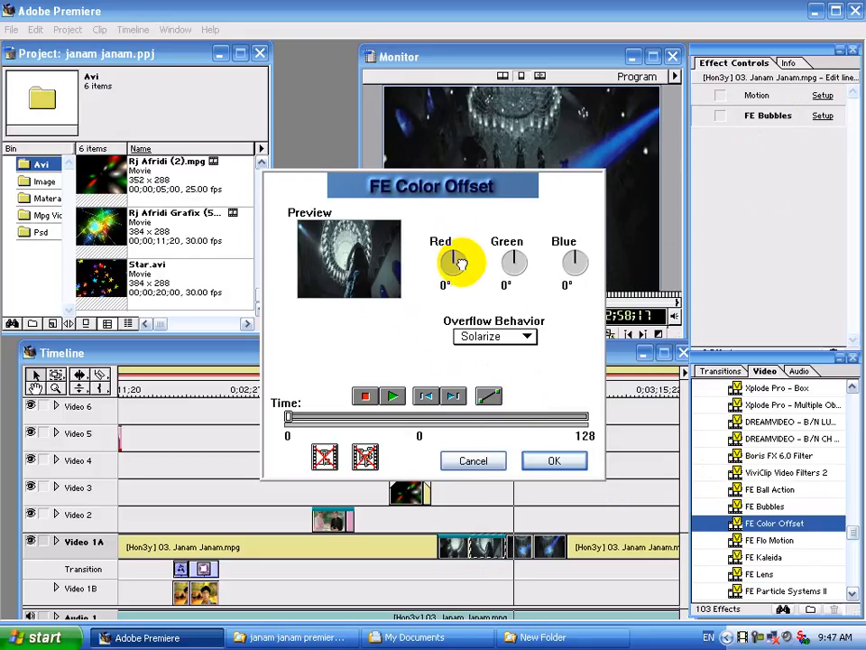
{"action": "left_click", "coordinate": [554, 462]}
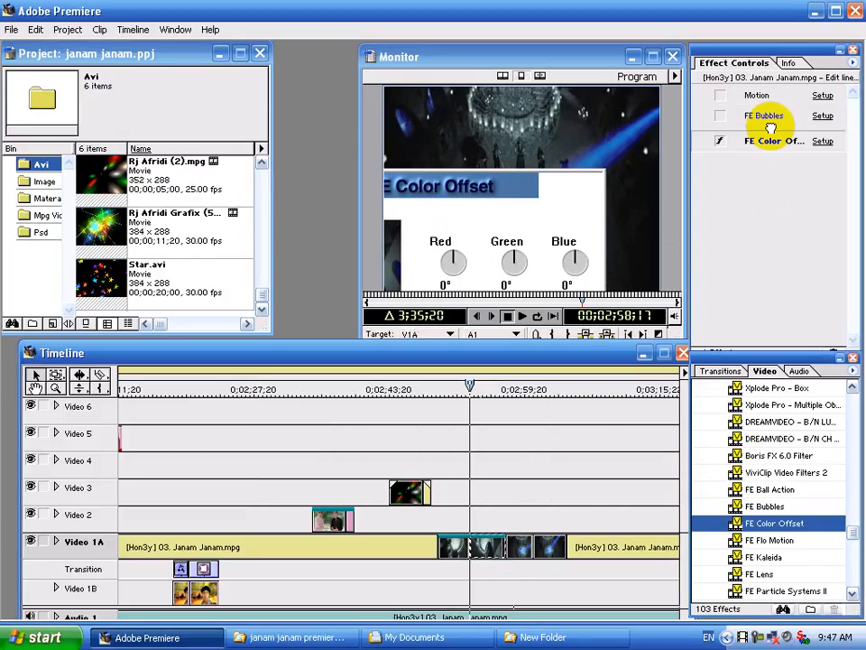
{"action": "left_click", "coordinate": [823, 141]}
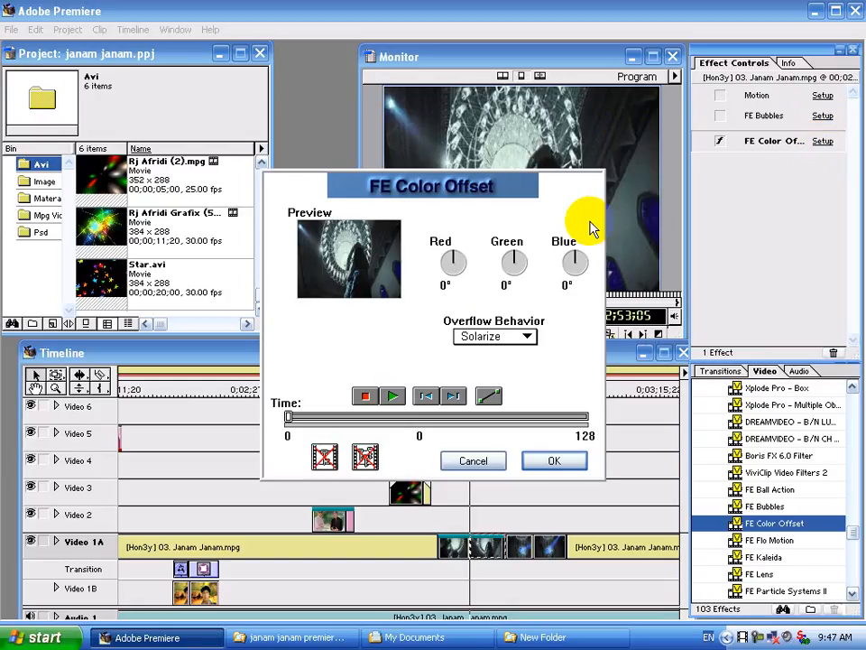
{"action": "left_click", "coordinate": [392, 397]}
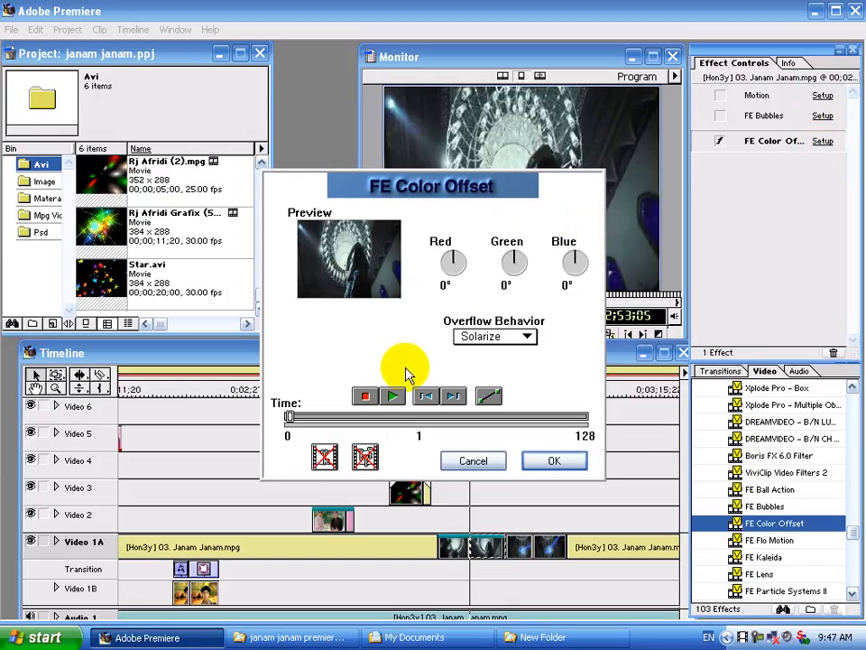
{"action": "left_click", "coordinate": [452, 251]}
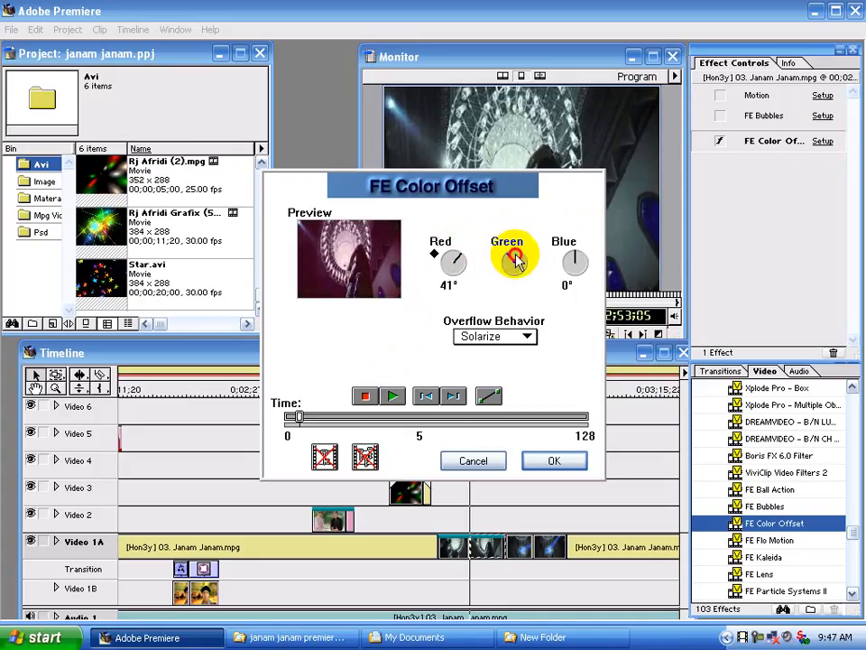
{"action": "left_click_drag", "start_coordinate": [516, 255], "coordinate": [530, 257]}
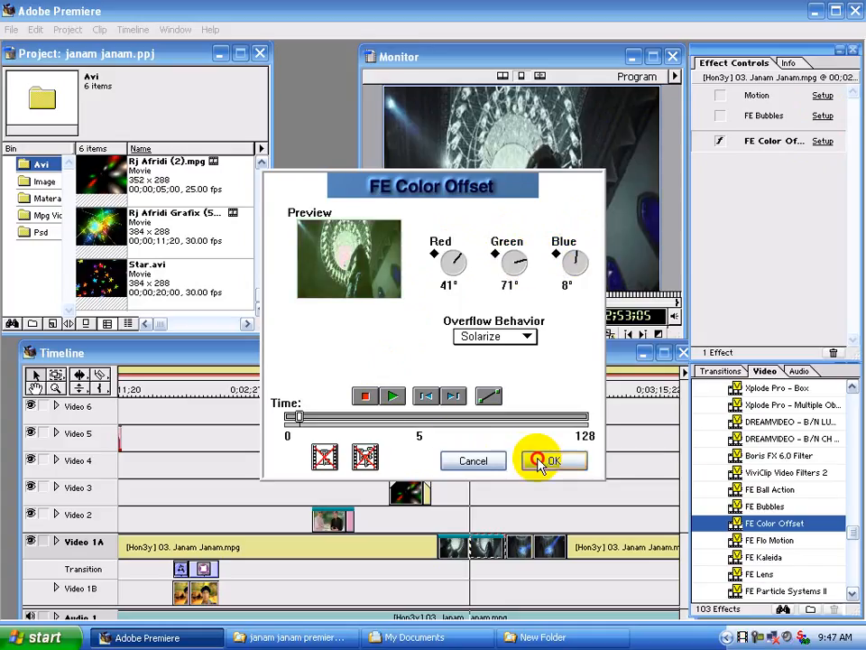
{"action": "left_click", "coordinate": [546, 462]}
Play back the Roll and Color Offset clips on Video 1A.
{"action": "left_click", "coordinate": [444, 392]}
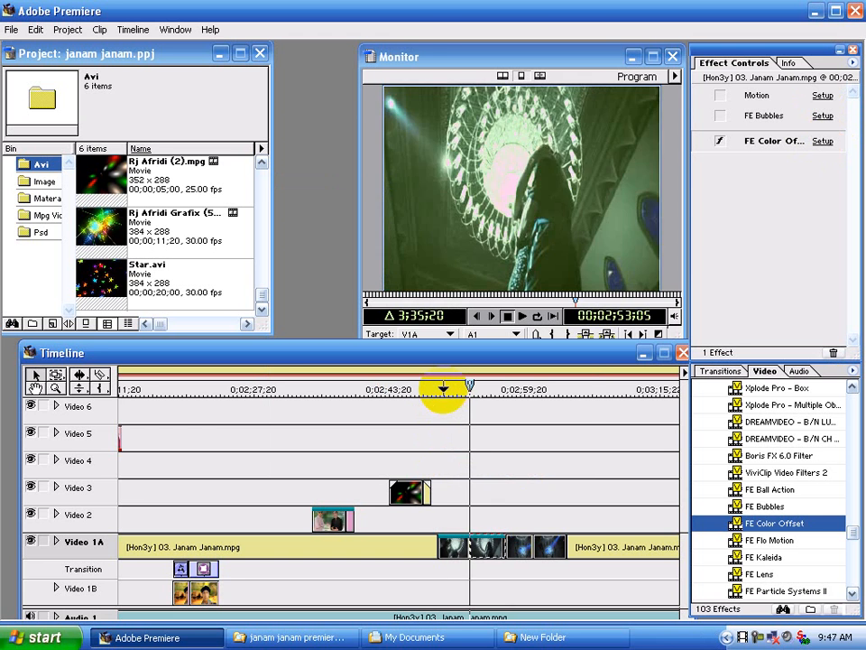
{"action": "key", "text": "space"}
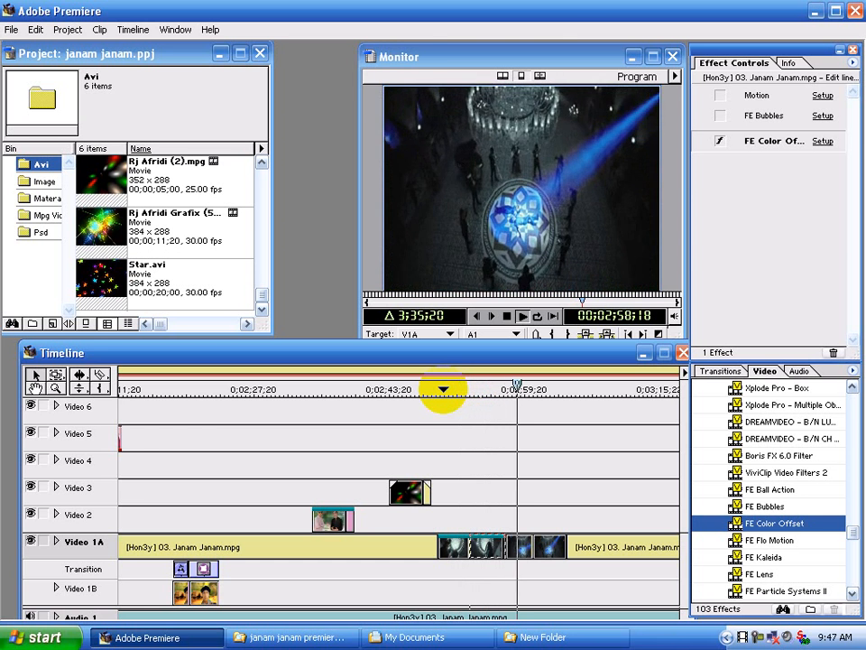
{"action": "key", "text": "space"}
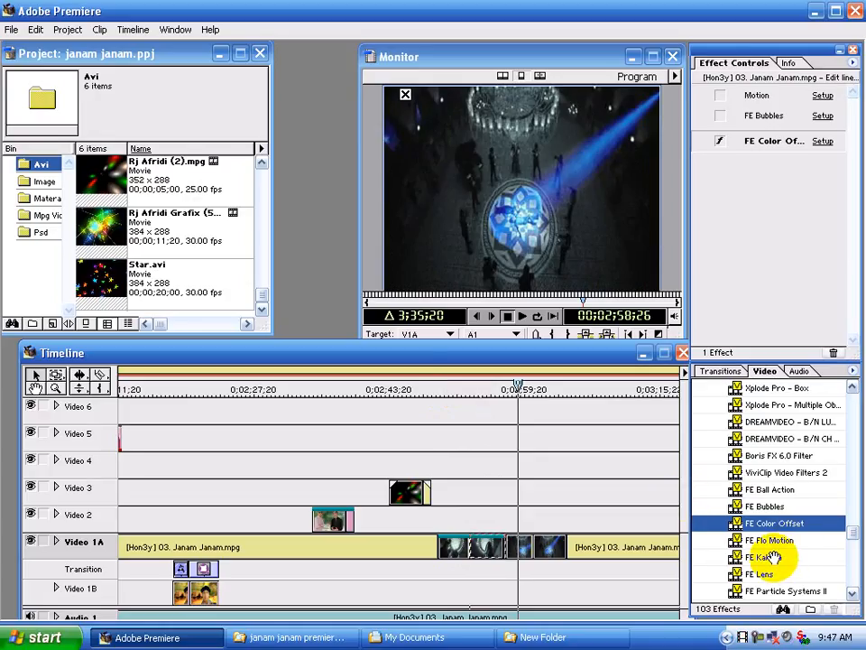
Apply the FE Lens effect with its default size and convergence to the third short clip on Video 1A.
{"action": "left_click_drag", "start_coordinate": [766, 576], "coordinate": [520, 545]}
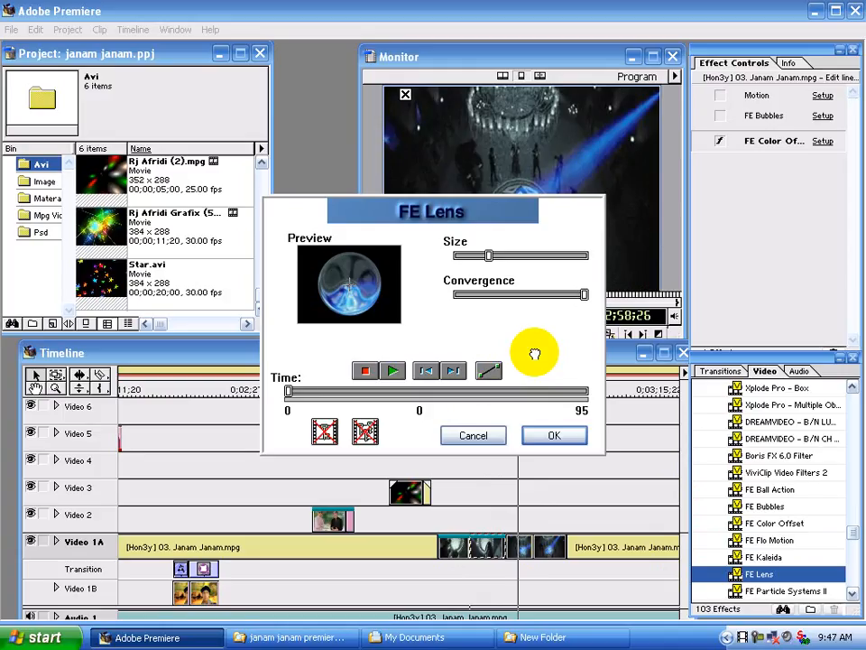
{"action": "left_click", "coordinate": [549, 437]}
{"action": "left_click", "coordinate": [542, 431]}
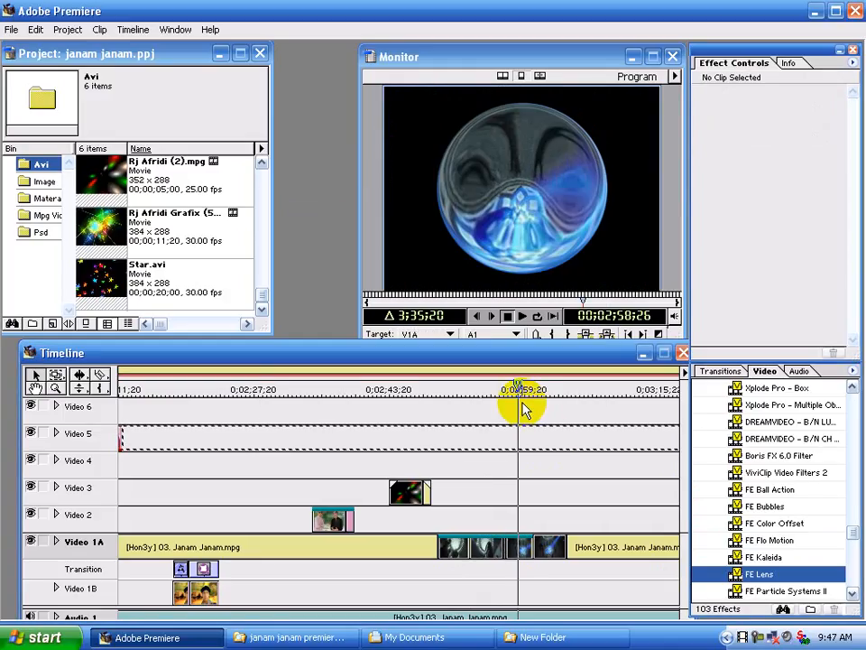
Play back the FE Lens clip section through 00;03;04;21 and minimize the editing program.
{"action": "left_click_drag", "start_coordinate": [514, 386], "coordinate": [507, 386]}
{"action": "key", "text": "space"}
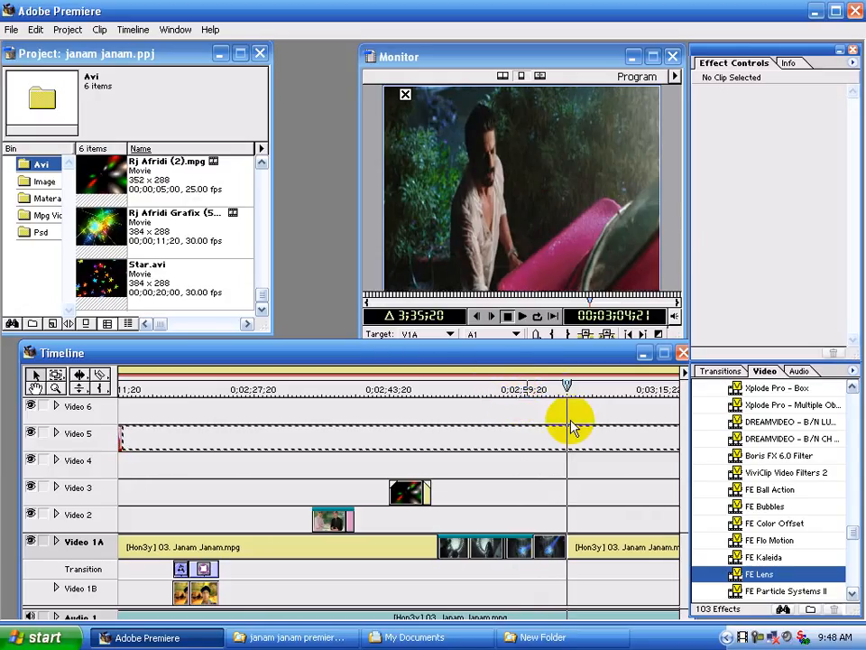
{"action": "left_click", "coordinate": [814, 12]}
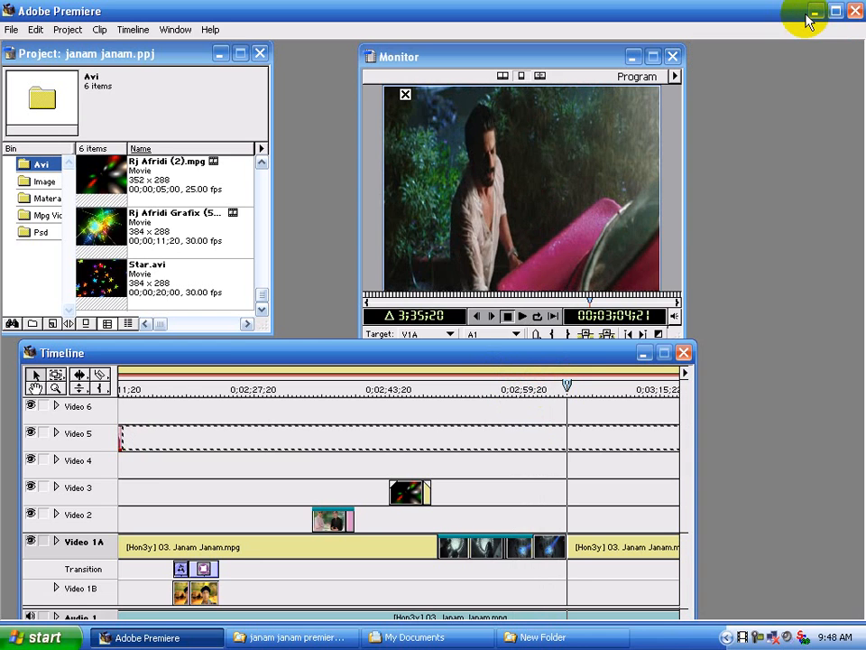